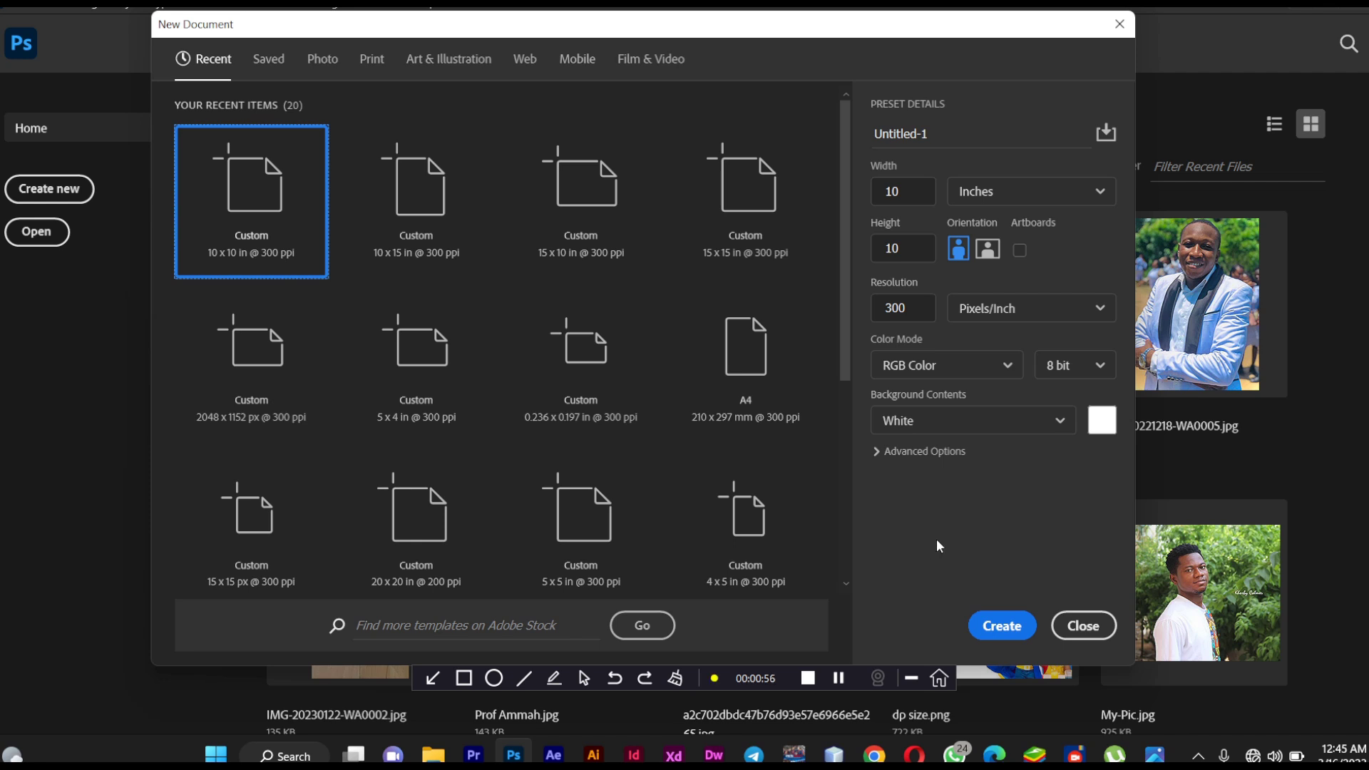
Create a 10 x 10 inch, 300 ppi RGB document with a white background and cover it with a green rectangle about 3073 x 3125 px
click(998, 631)
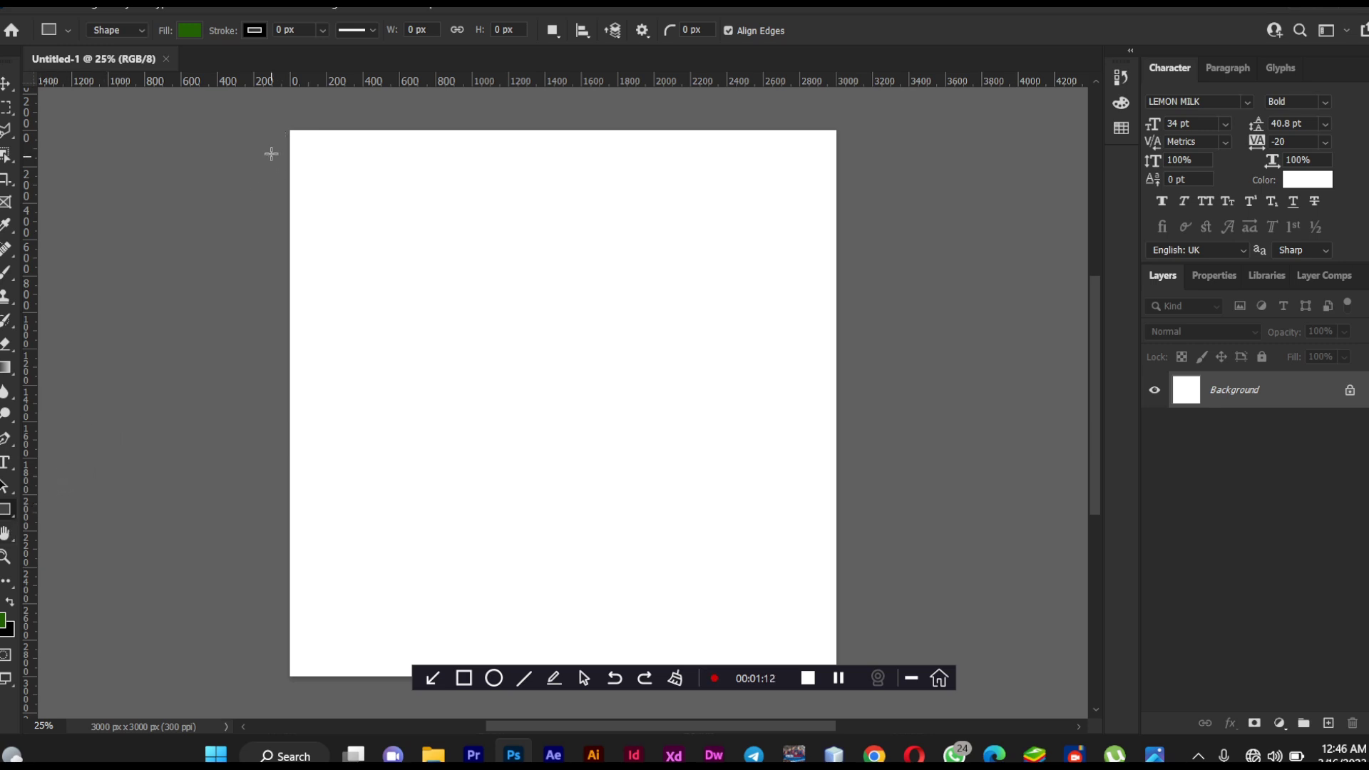
drag(281, 117, 841, 684)
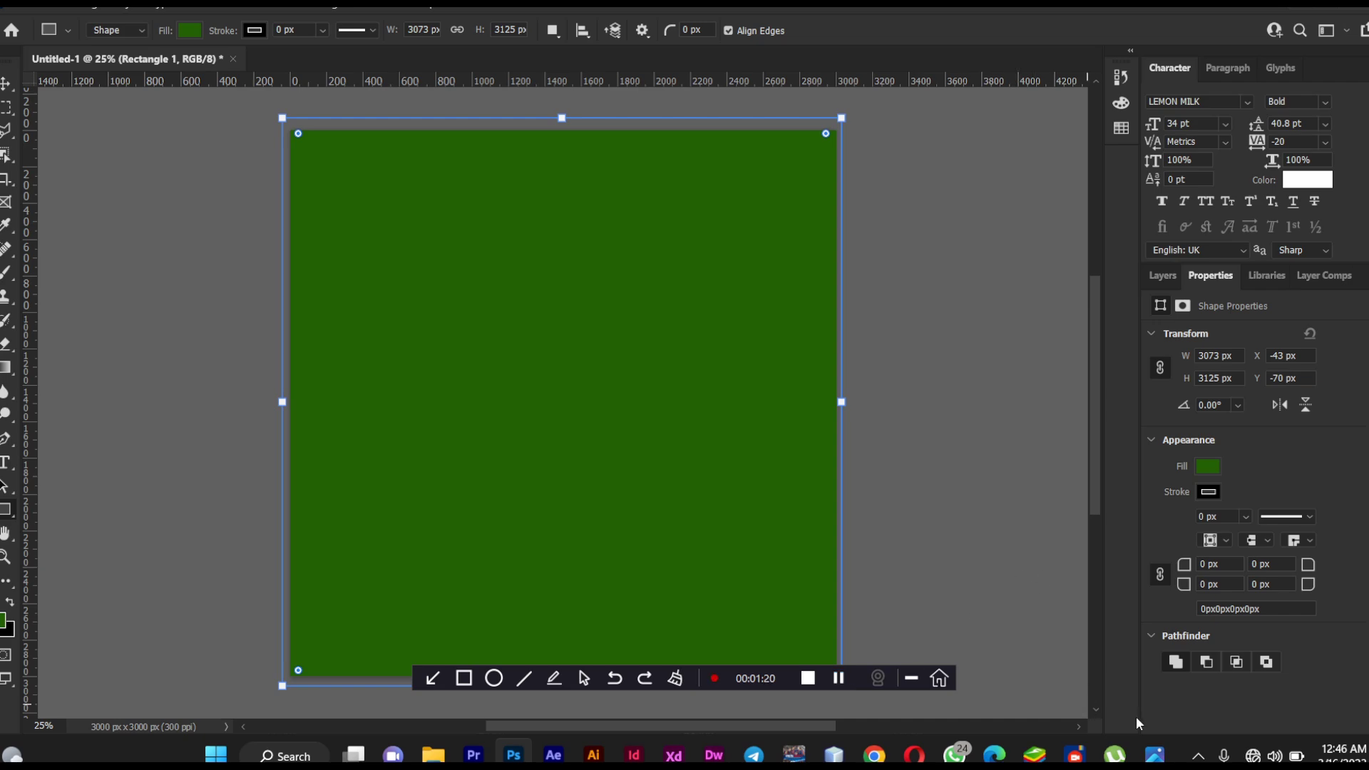
View the Communion-Service.jpg reference flyer in the image viewer, then return to Photoshop and add a Gradient Overlay to the green rectangle
click(1154, 753)
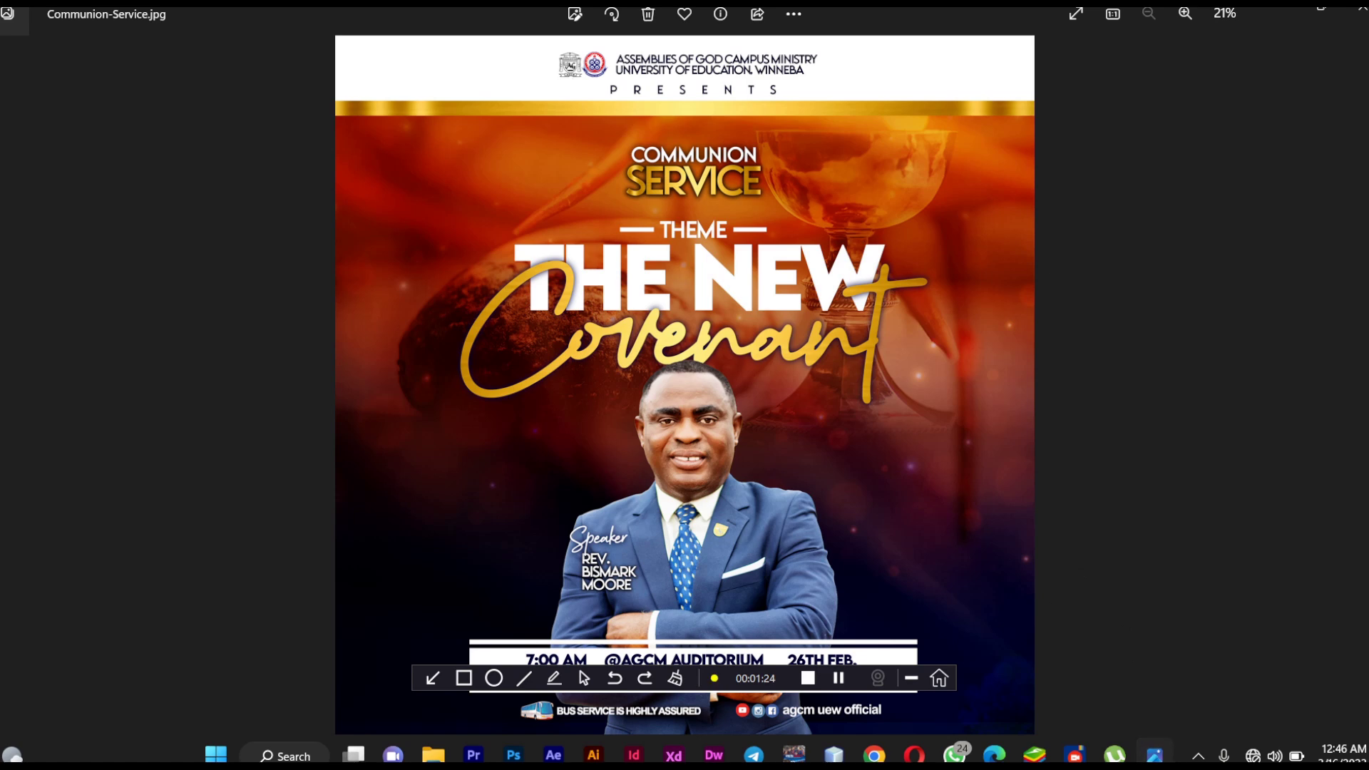
click(1154, 754)
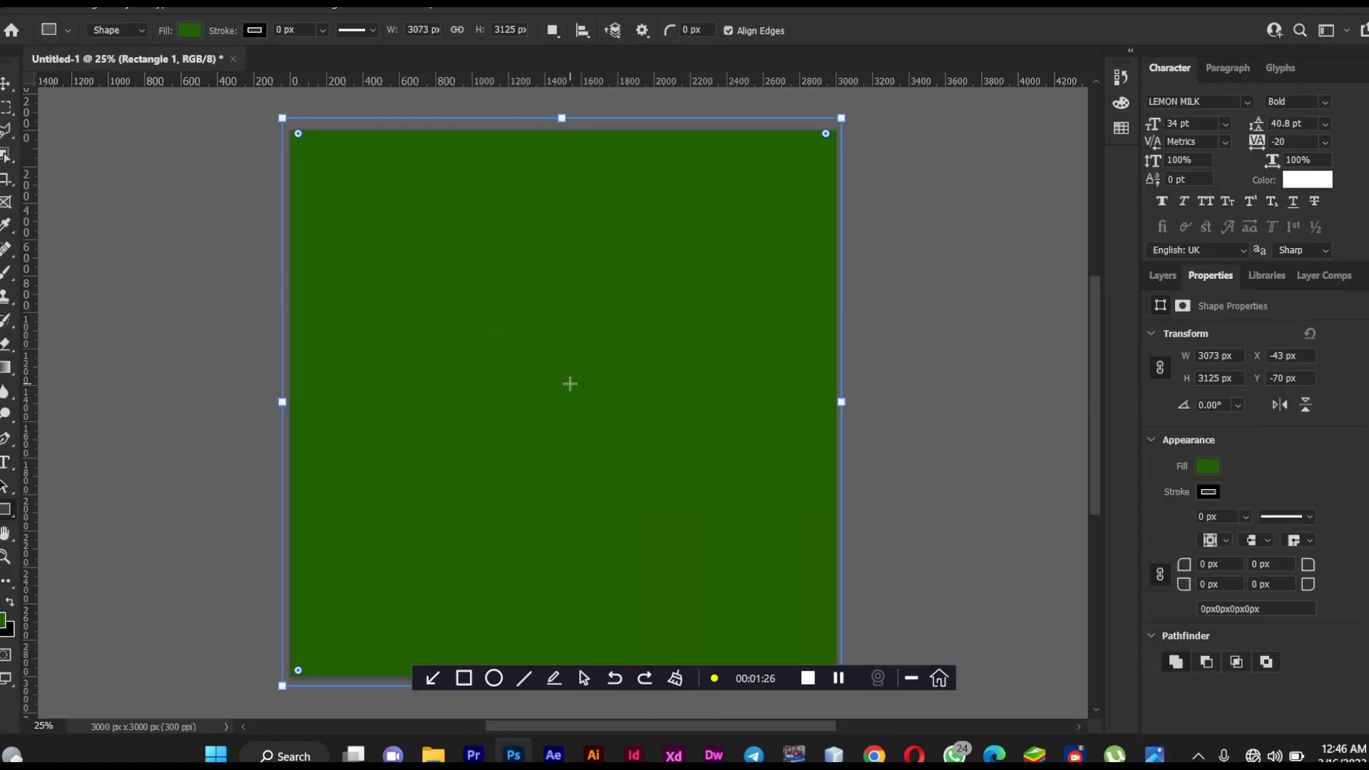
click(1155, 754)
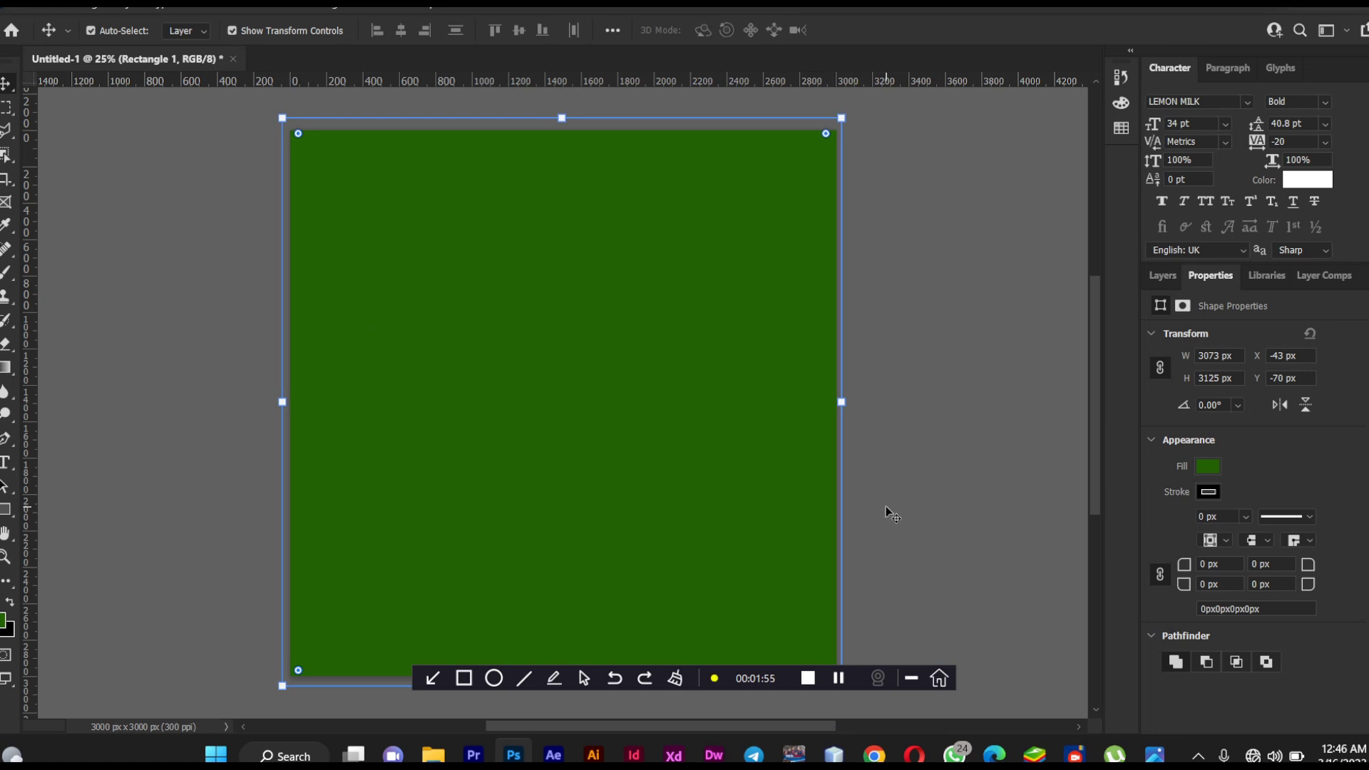
click(1159, 279)
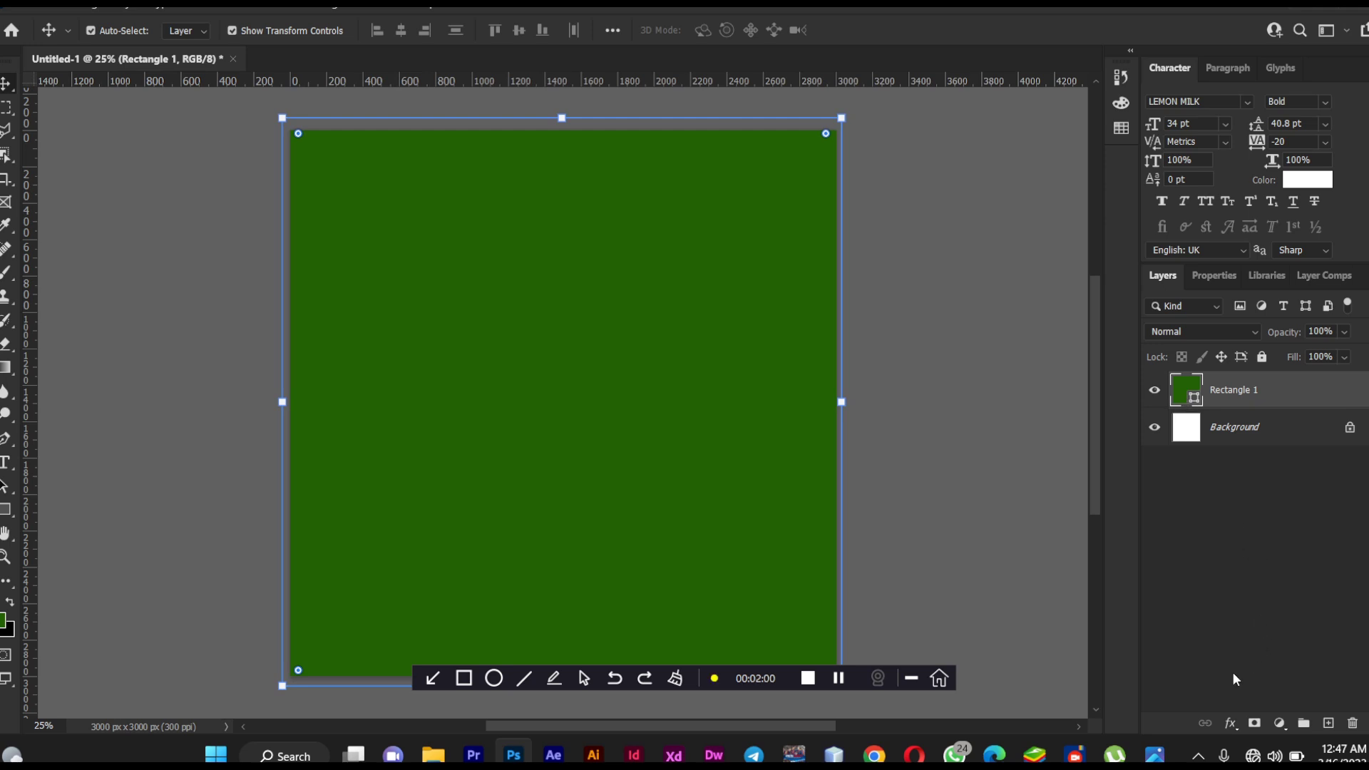
click(1231, 723)
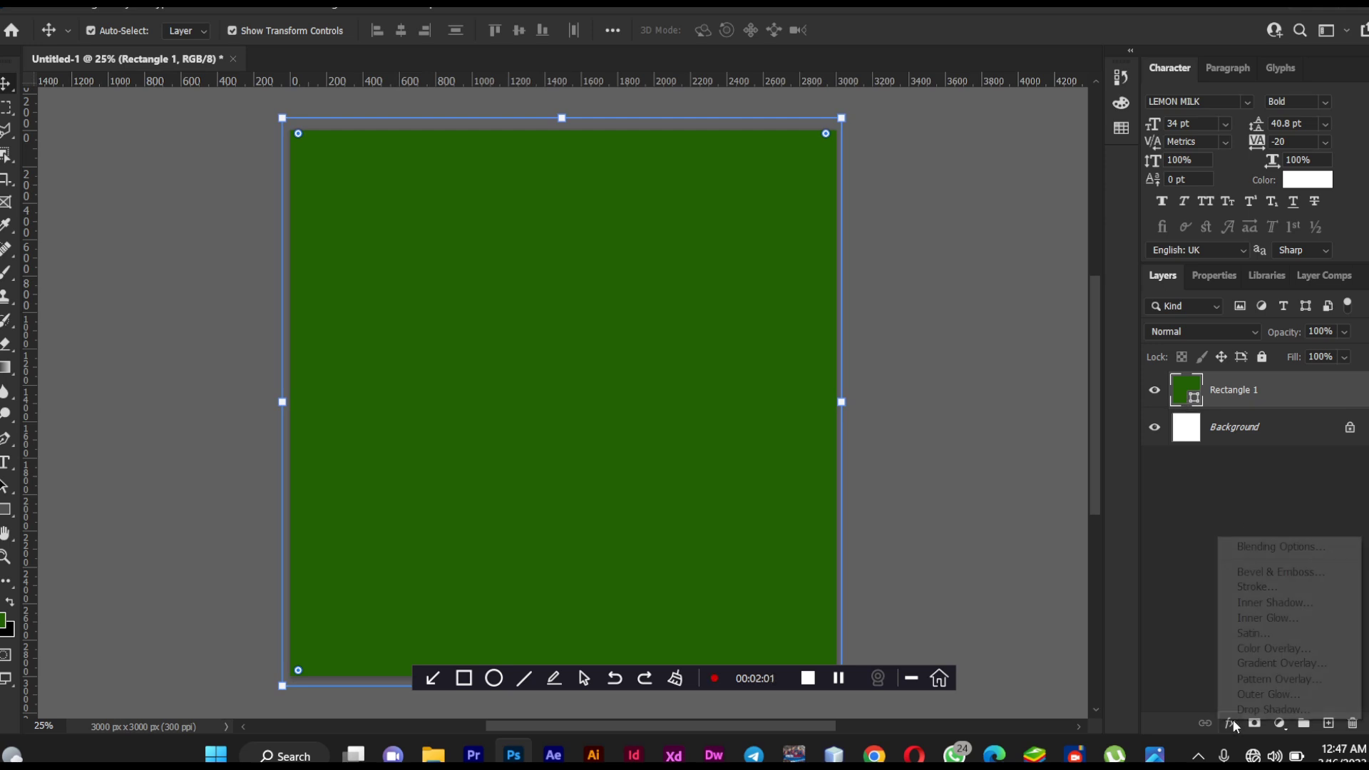
click(1244, 669)
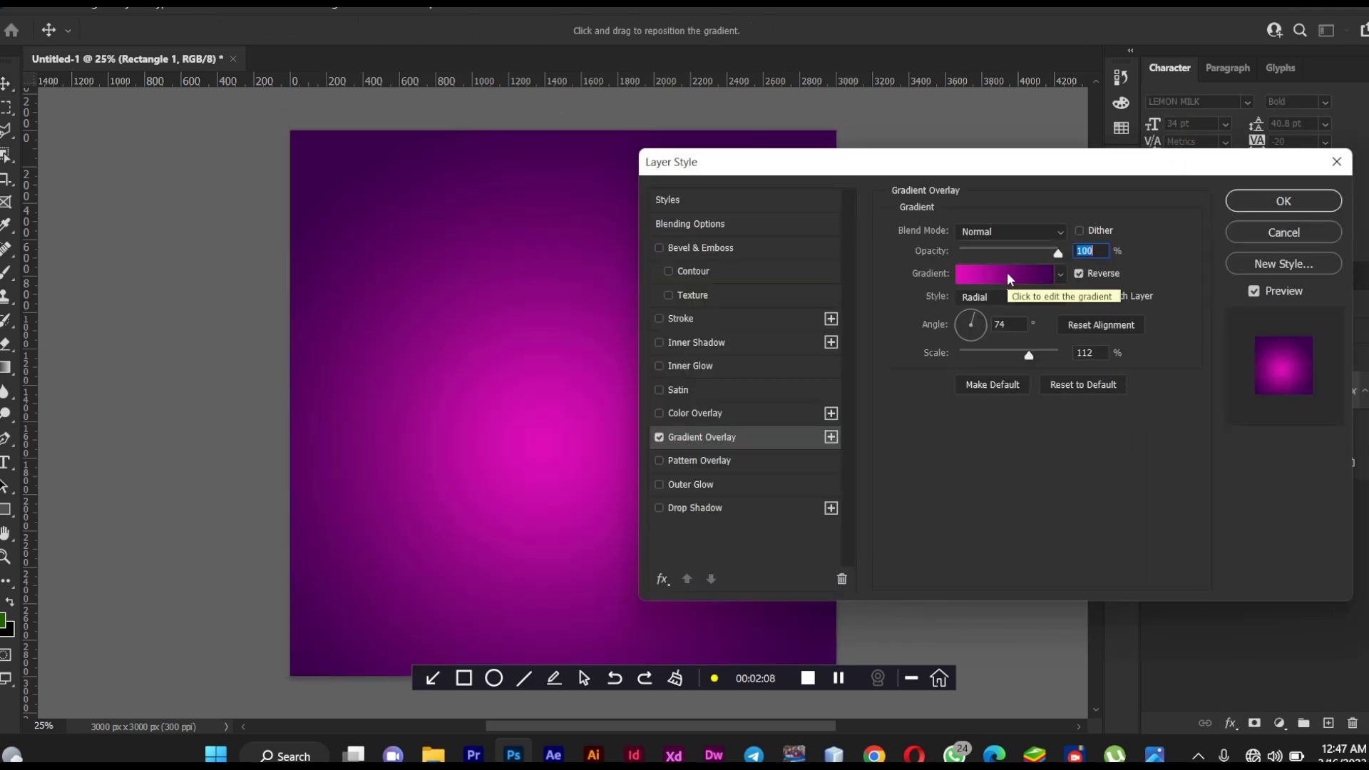
Change the overlay gradient's 0% color stop to a dark navy blue, checking it against the Communion-Service.jpg reference flyer
click(1008, 274)
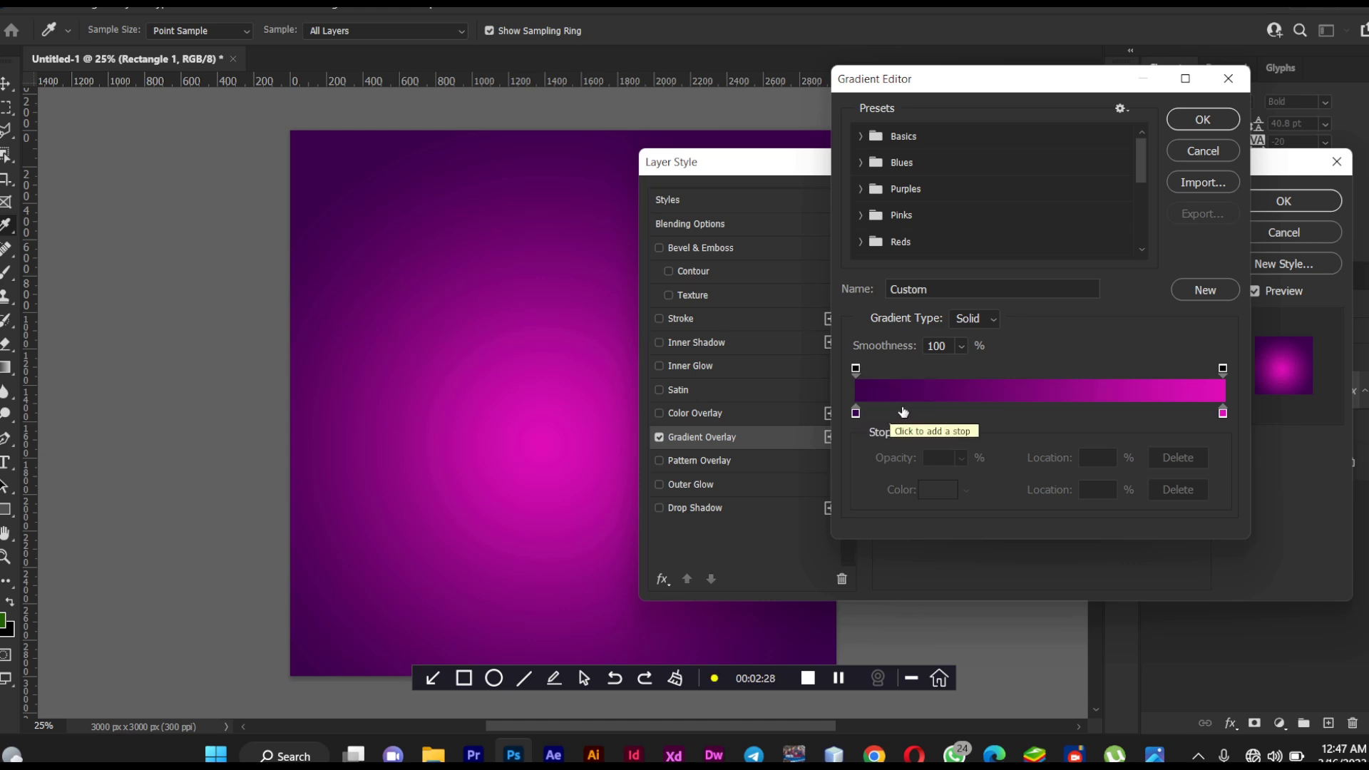
click(857, 414)
click(936, 493)
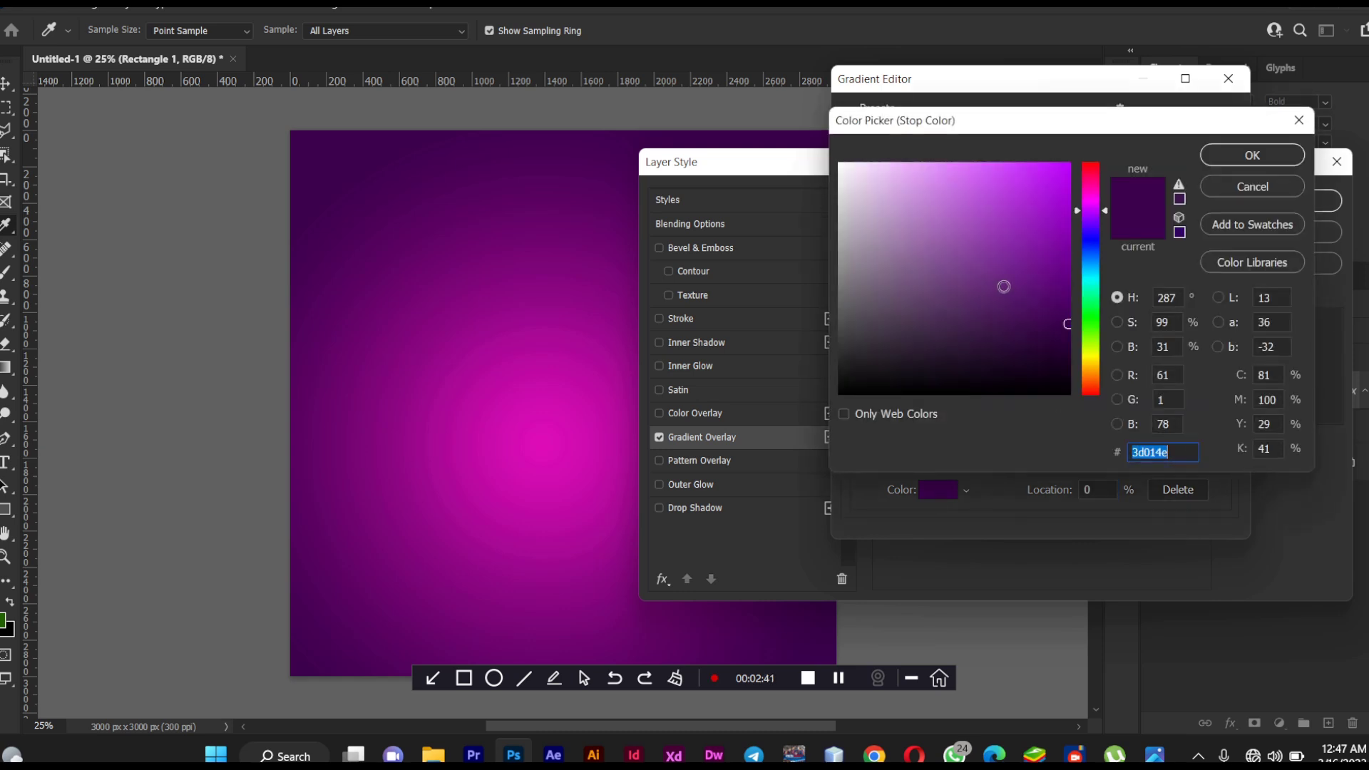
click(1091, 246)
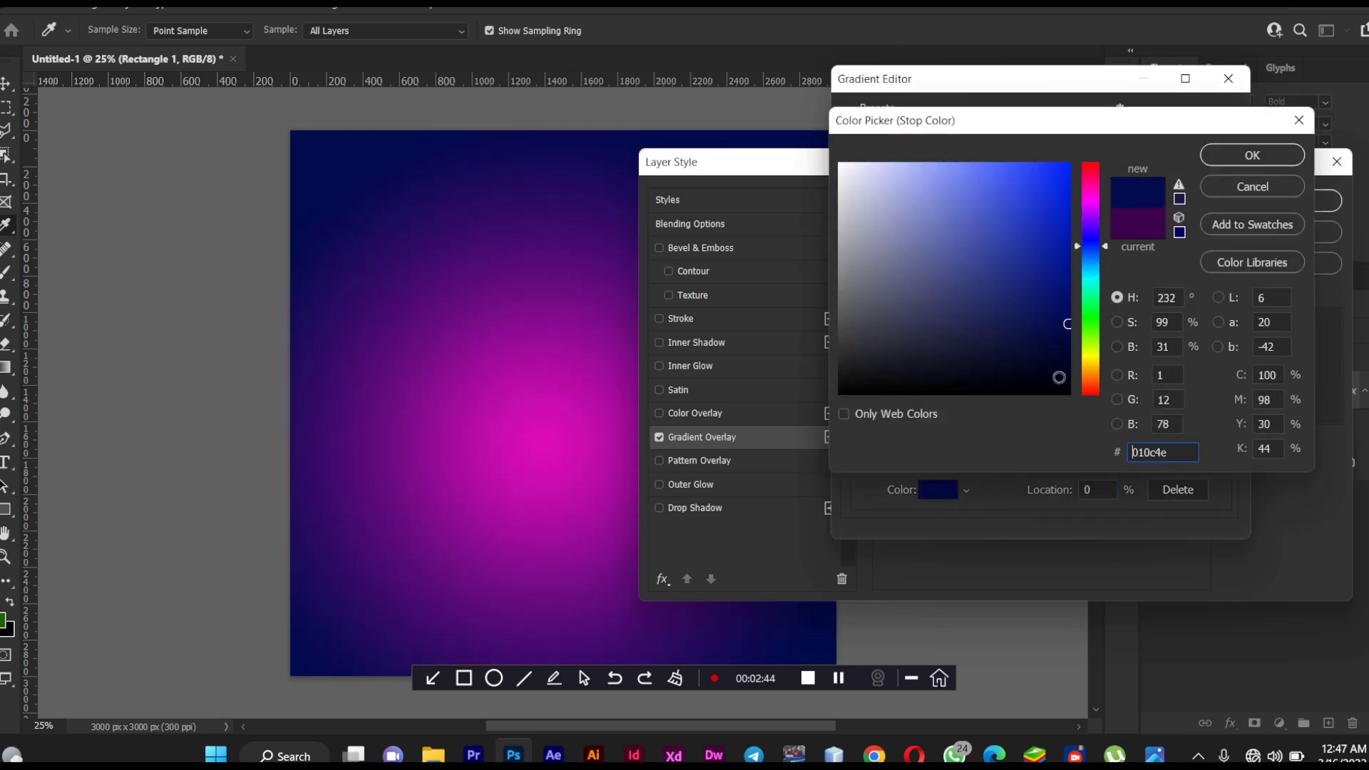
click(1063, 351)
click(1066, 335)
click(1153, 755)
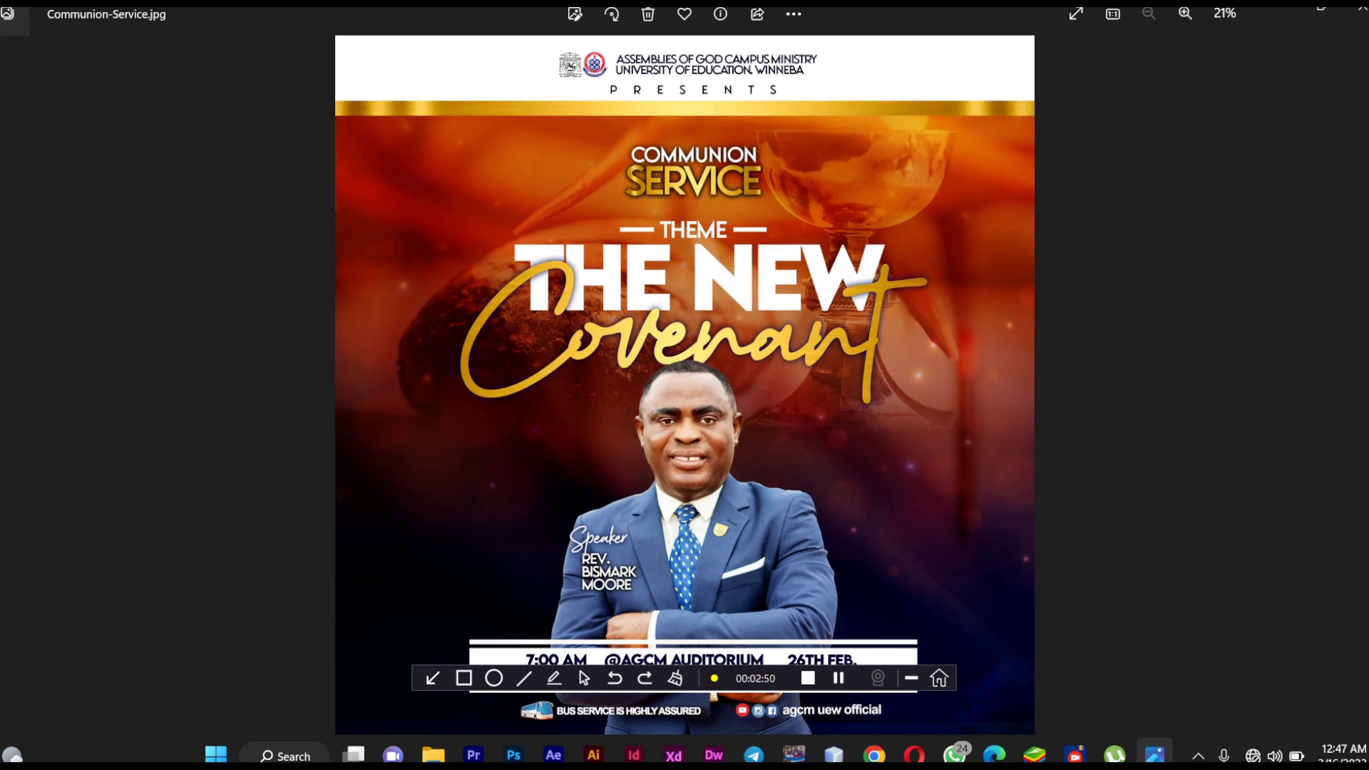
click(1154, 755)
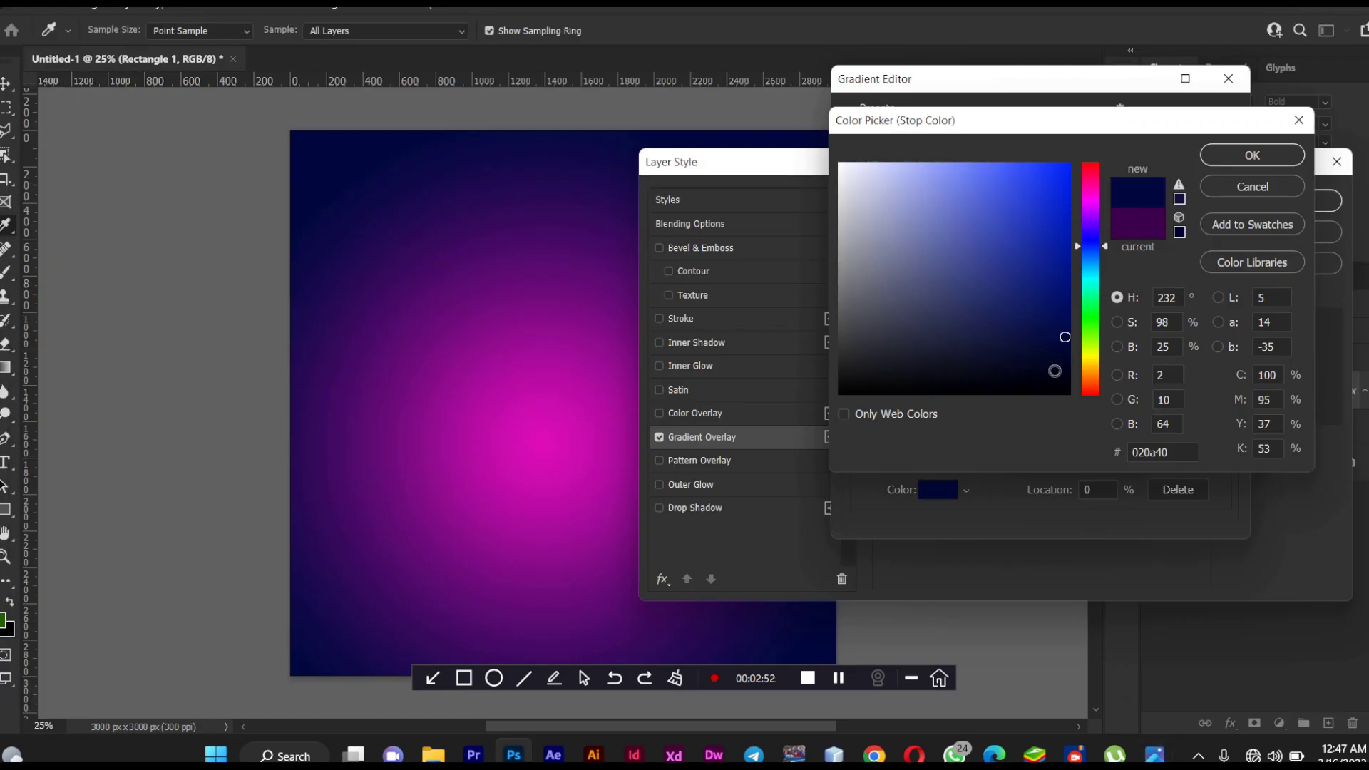
drag(1063, 332, 1070, 315)
click(1233, 158)
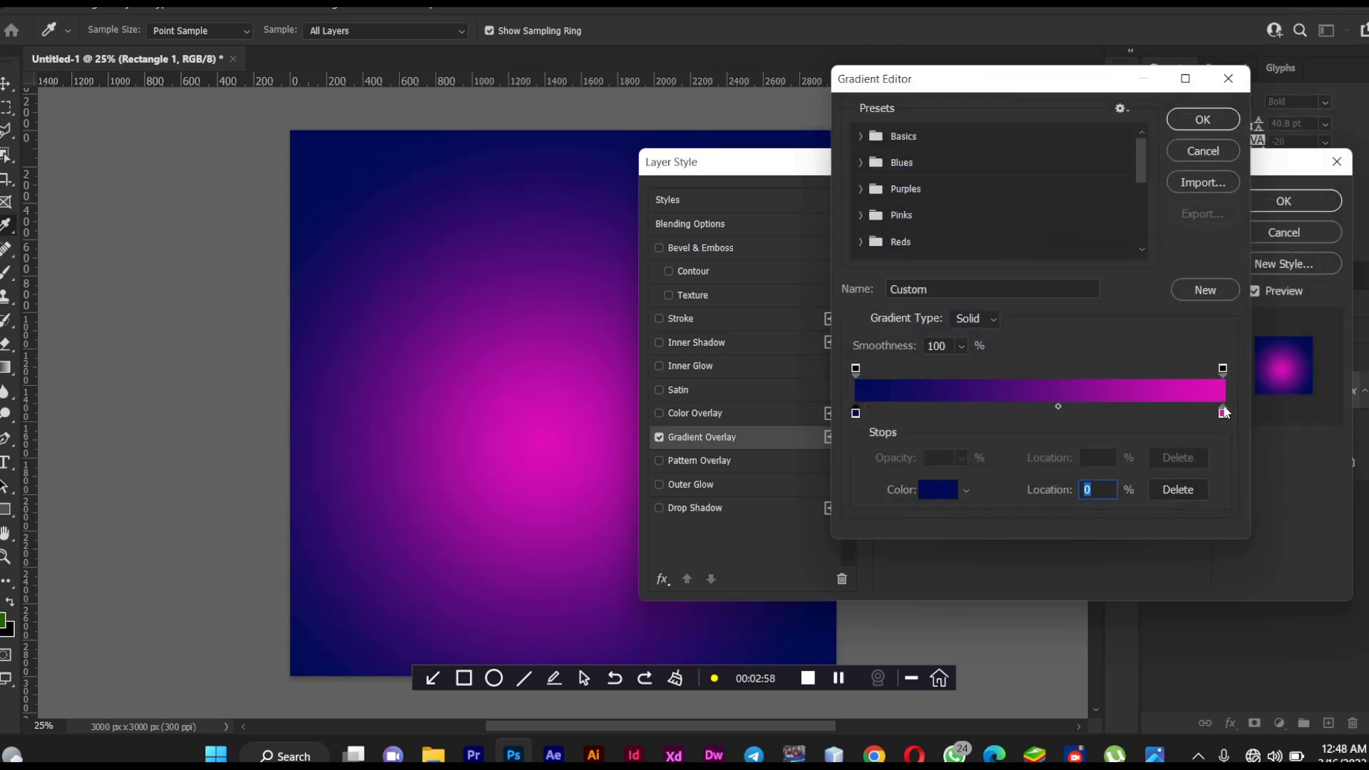
Set the gradient's 100% color stop to orange ff8a00 and accept the edited gradient
click(1223, 414)
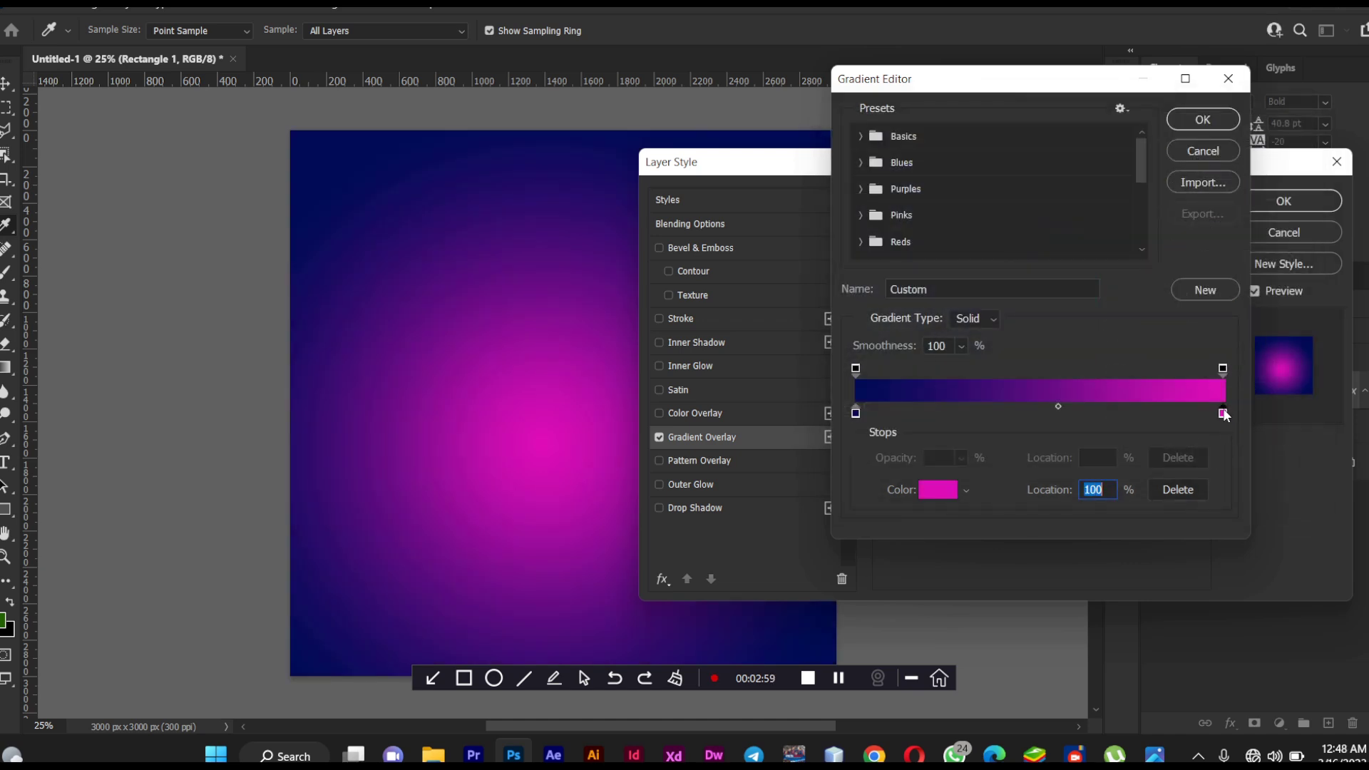
click(952, 492)
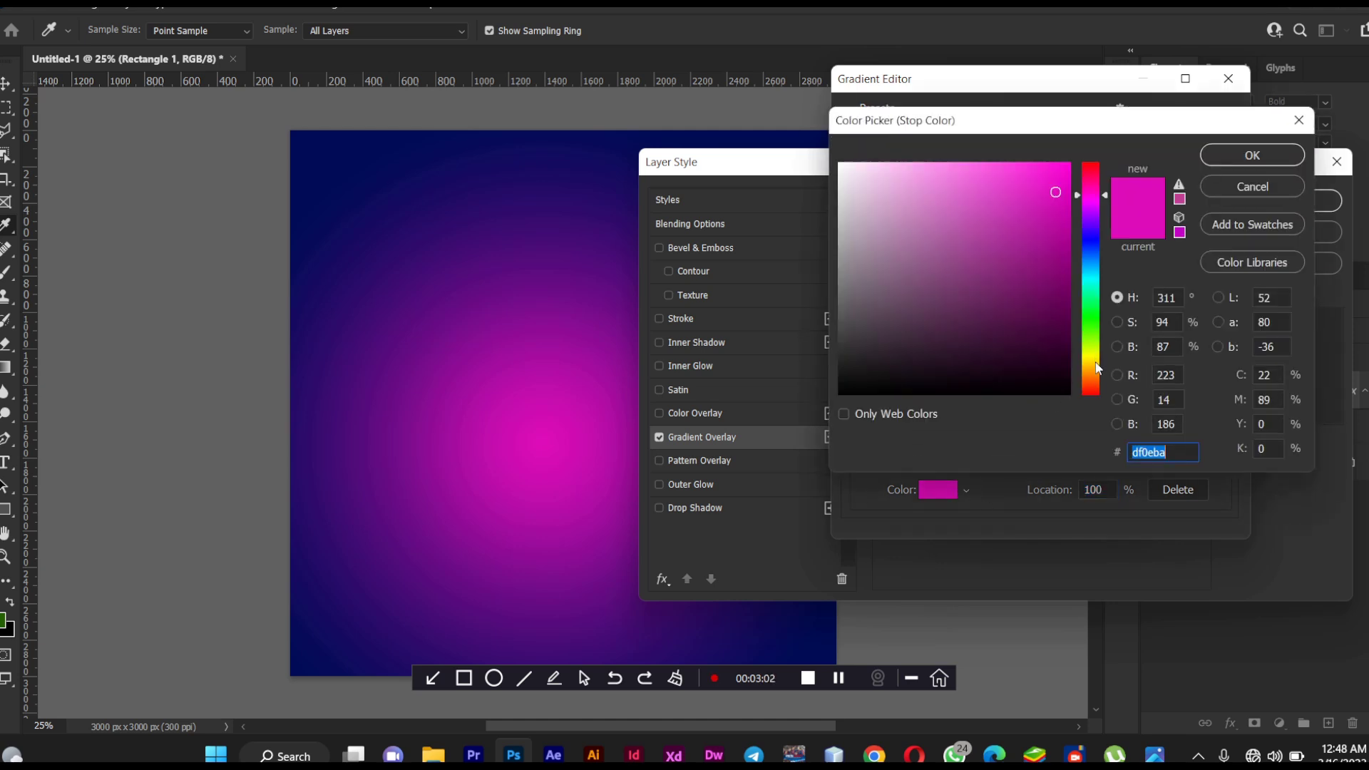
drag(1097, 377, 1097, 374)
drag(1062, 260, 1073, 223)
click(1097, 379)
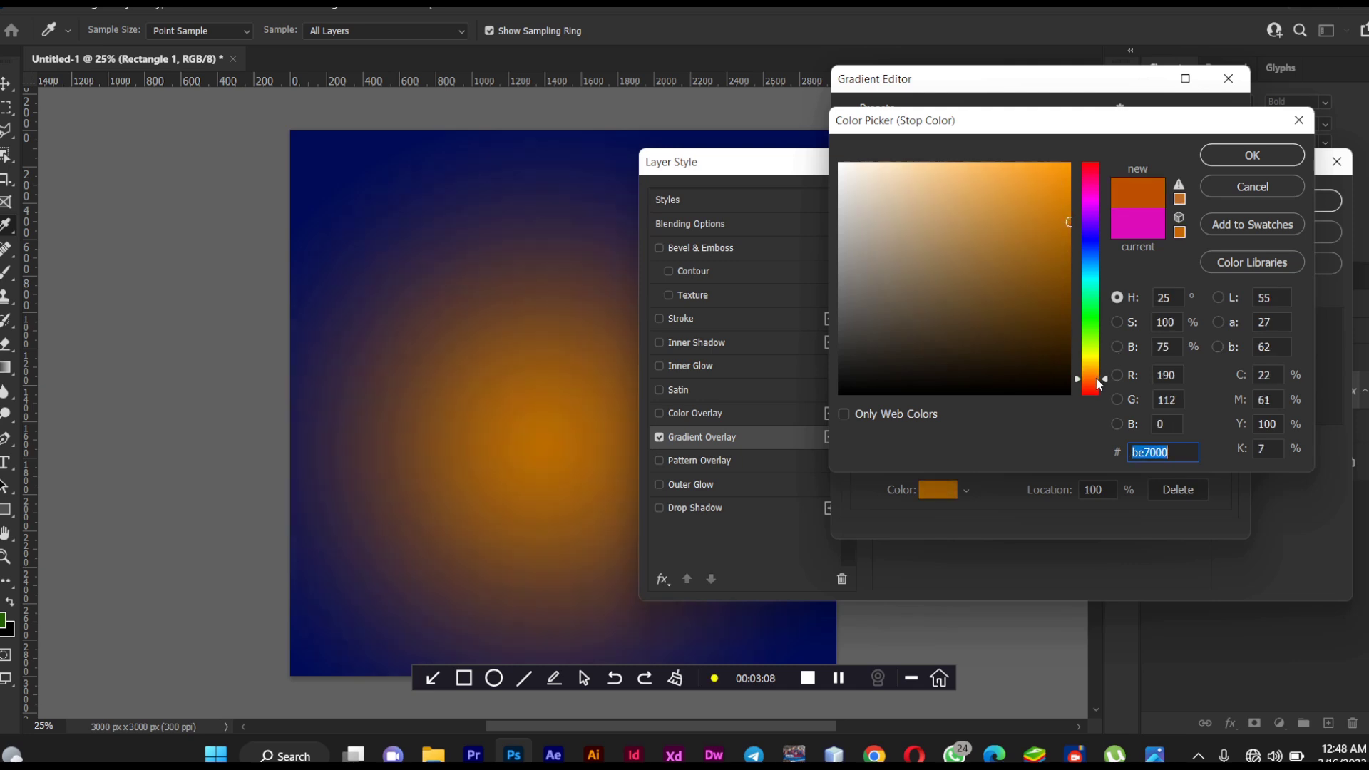
drag(1099, 384, 1099, 375)
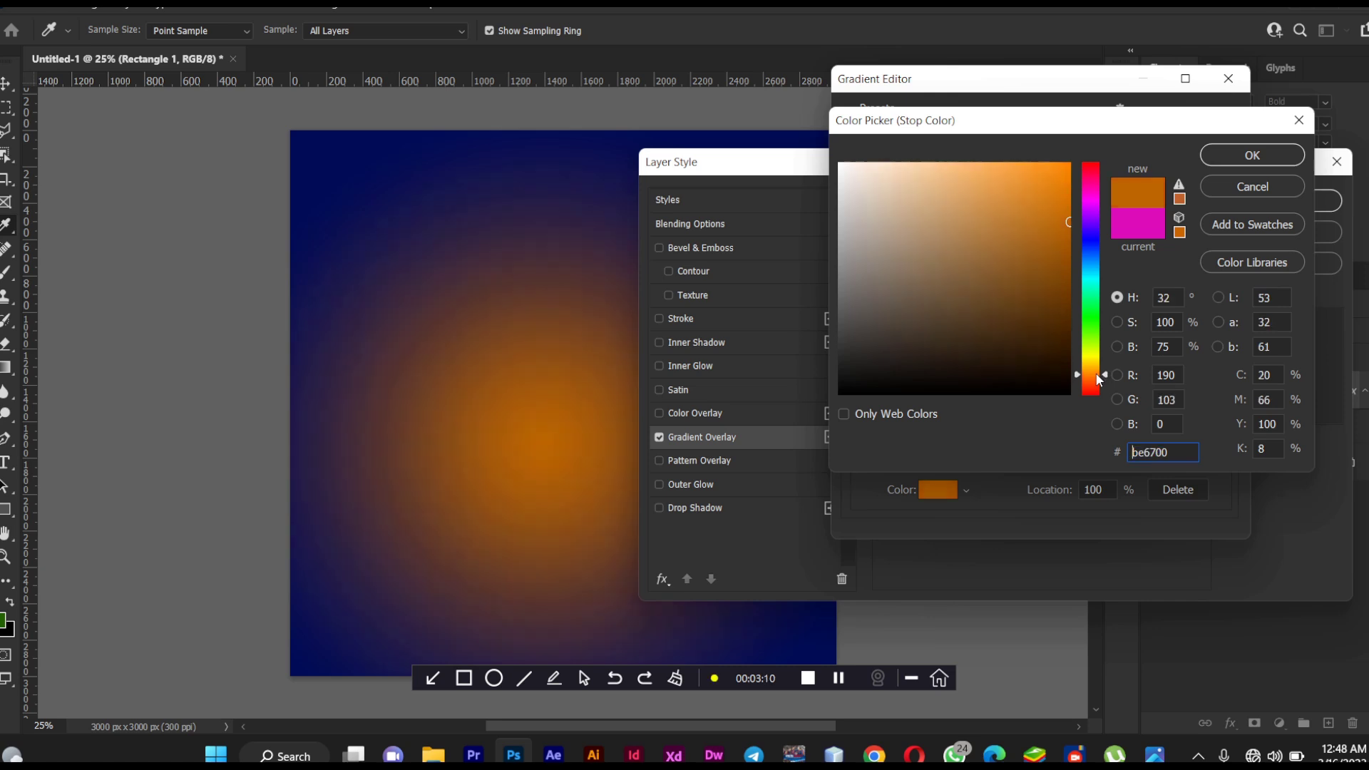
drag(1066, 165, 1077, 152)
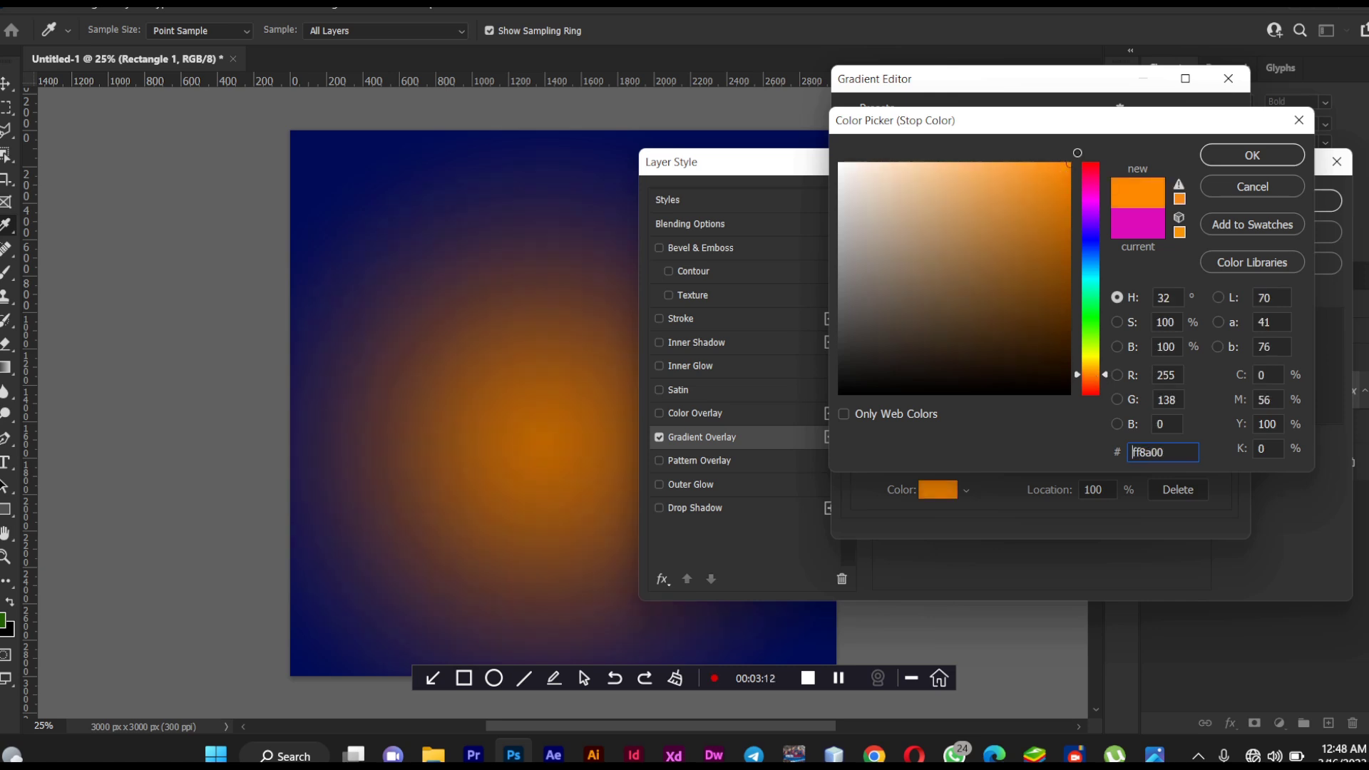
click(1217, 151)
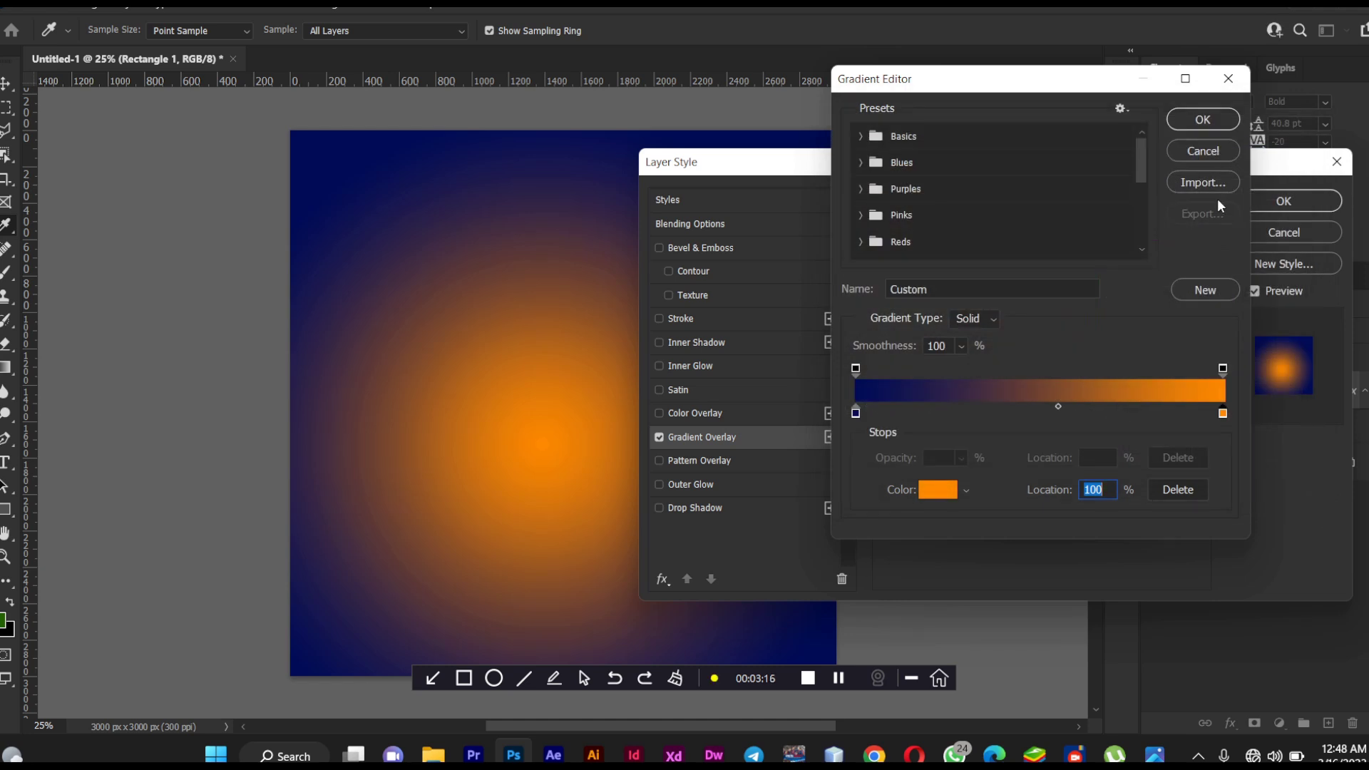
click(1204, 120)
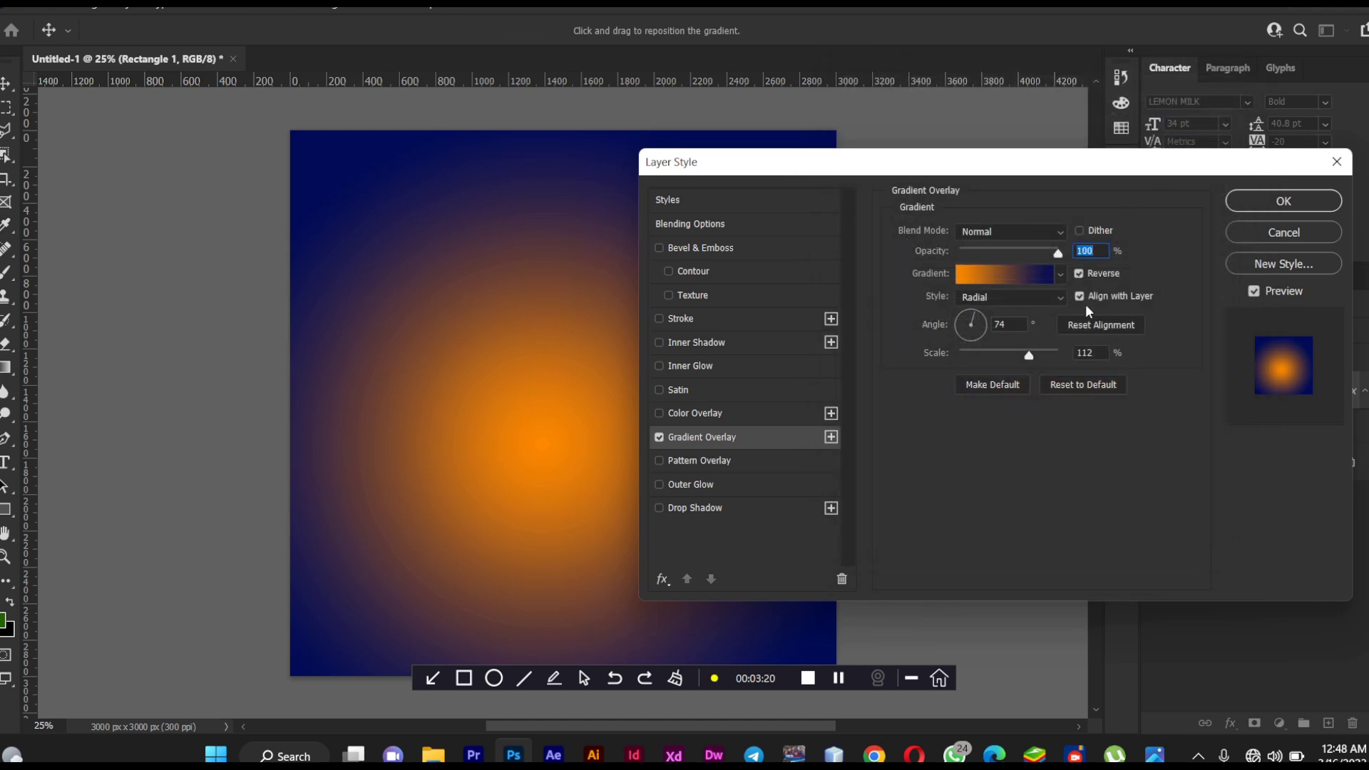
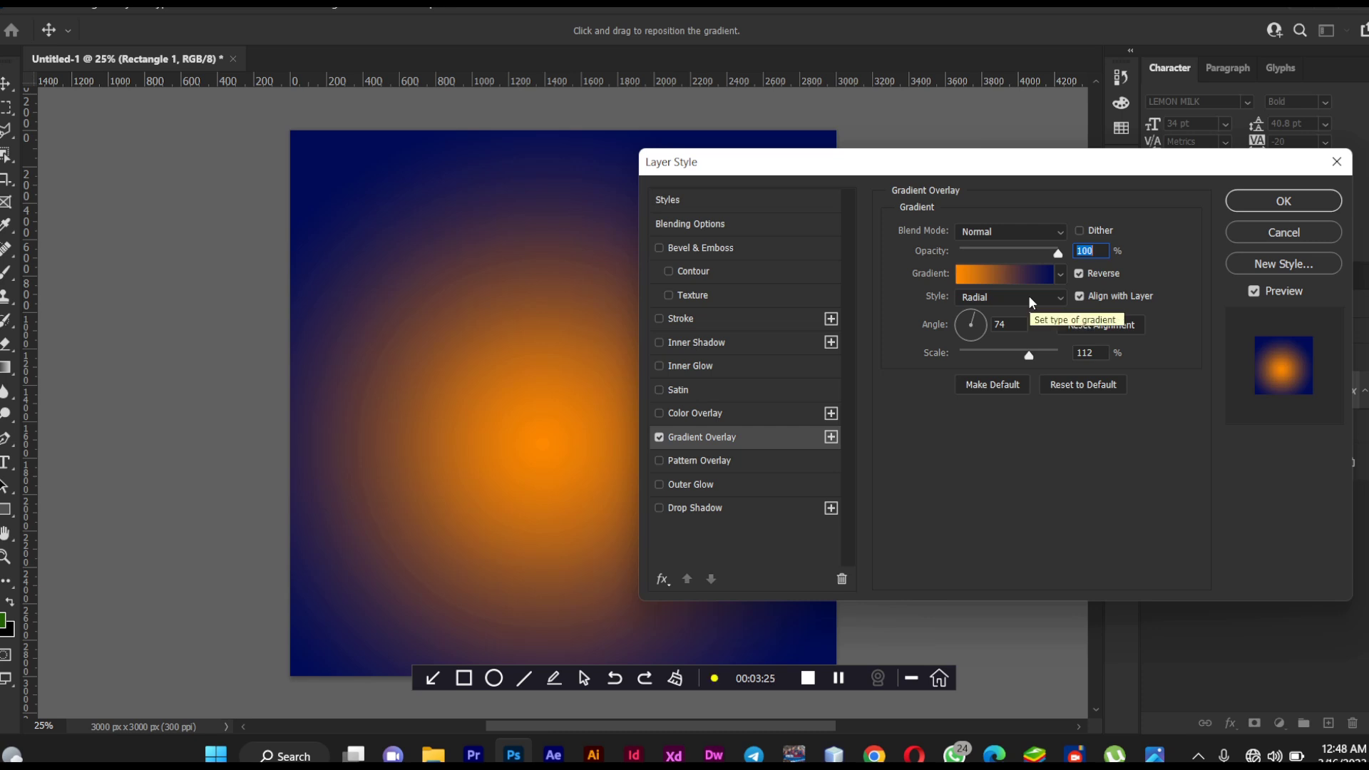
Change the gradient overlay to the Linear style with an angle of 90°
click(1027, 297)
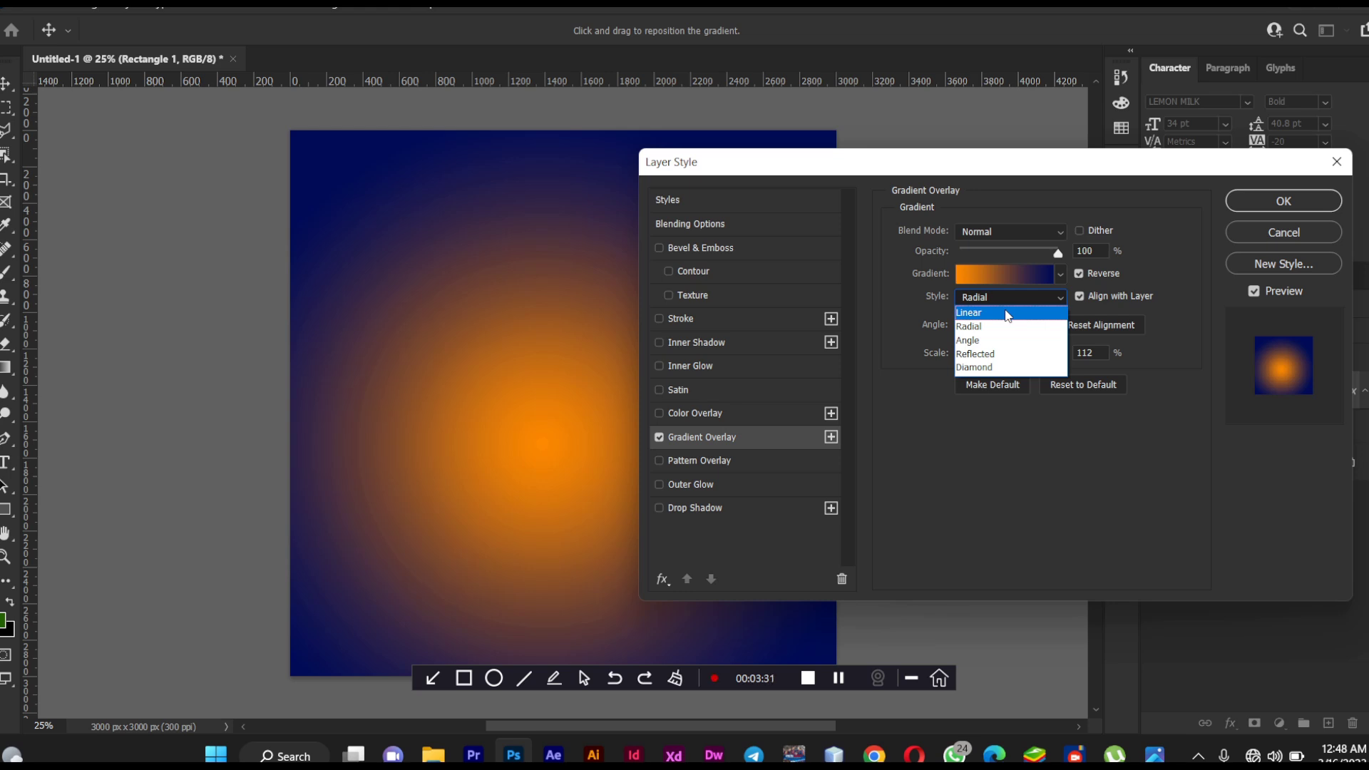
click(1008, 315)
drag(972, 316, 971, 344)
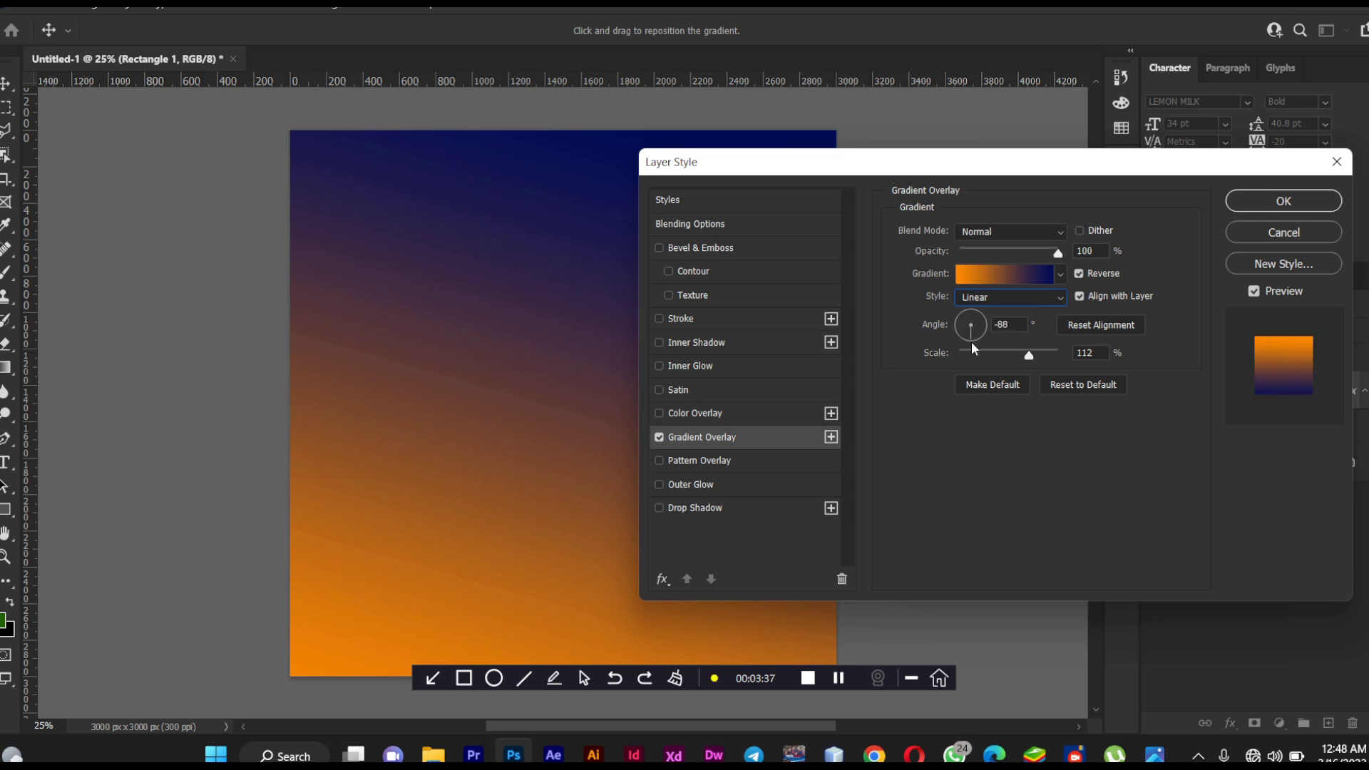
click(971, 341)
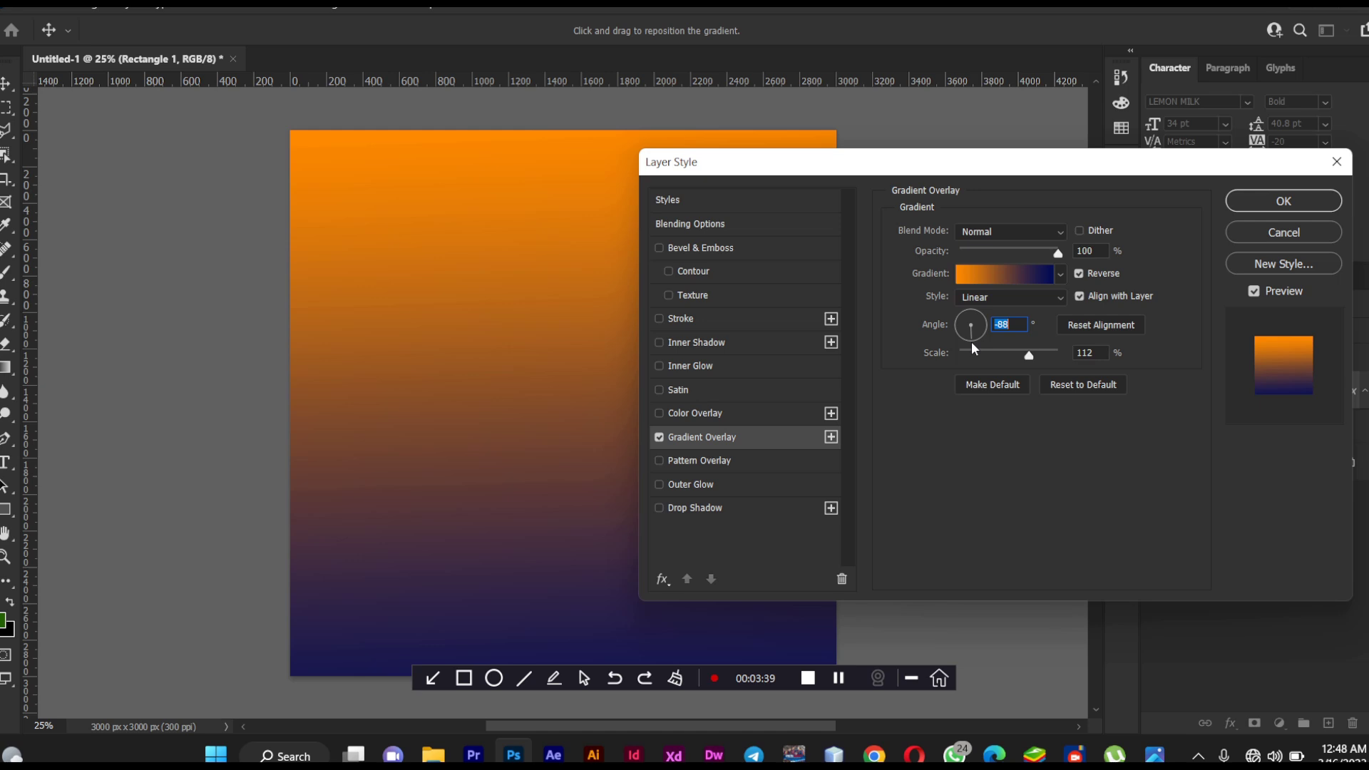
click(970, 318)
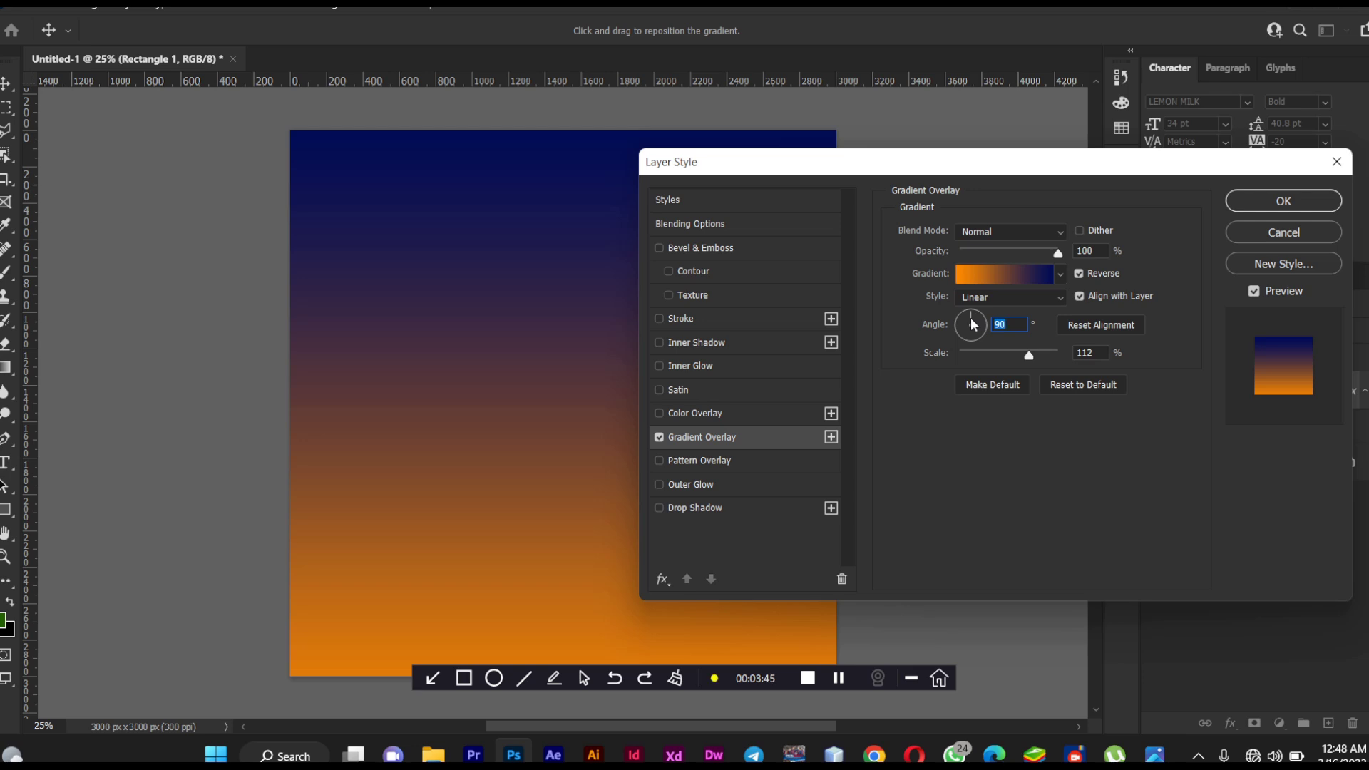
Turn off Reverse for the gradient overlay, set its scale to 101%, and apply the layer style
click(1079, 269)
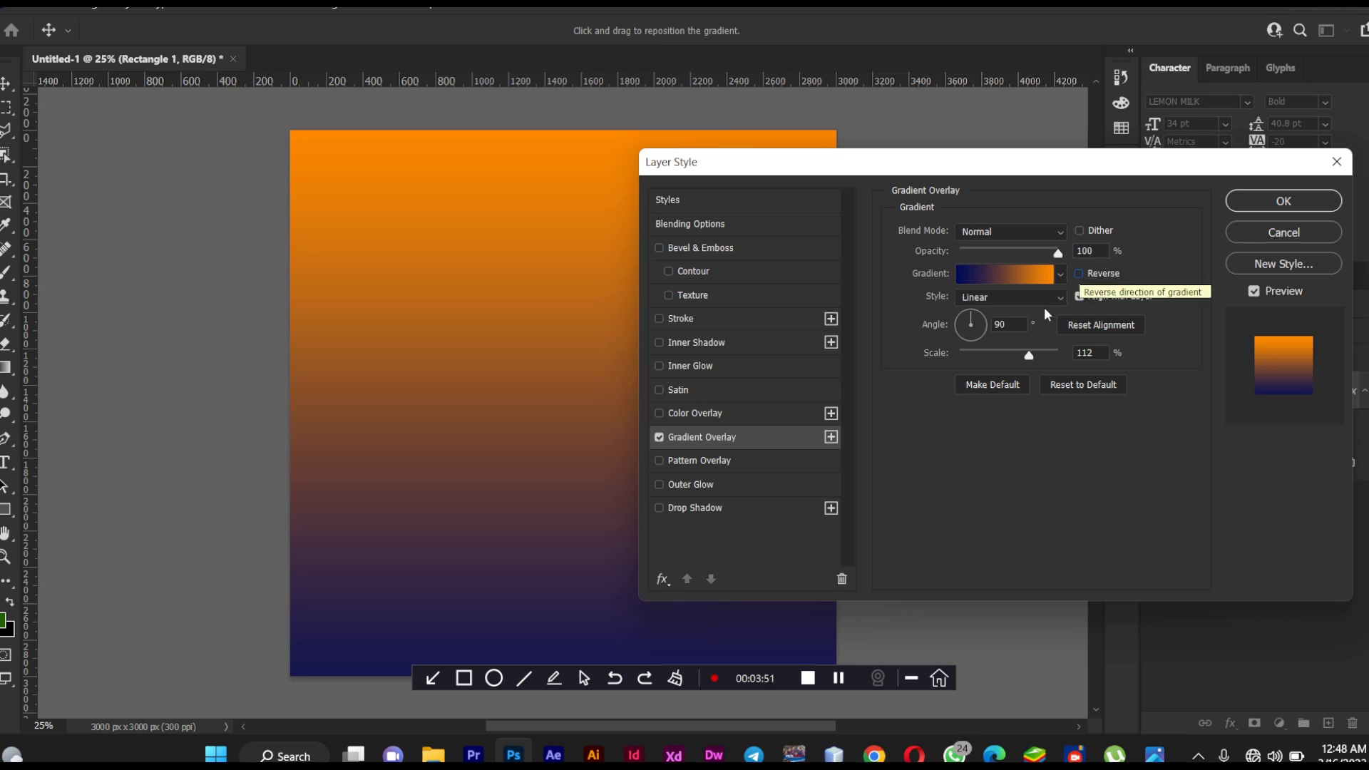
mouse_move(1029, 361)
mouse_down()
mouse_move(993, 362)
mouse_move(1035, 361)
mouse_move(1022, 358)
mouse_up()
click(1022, 358)
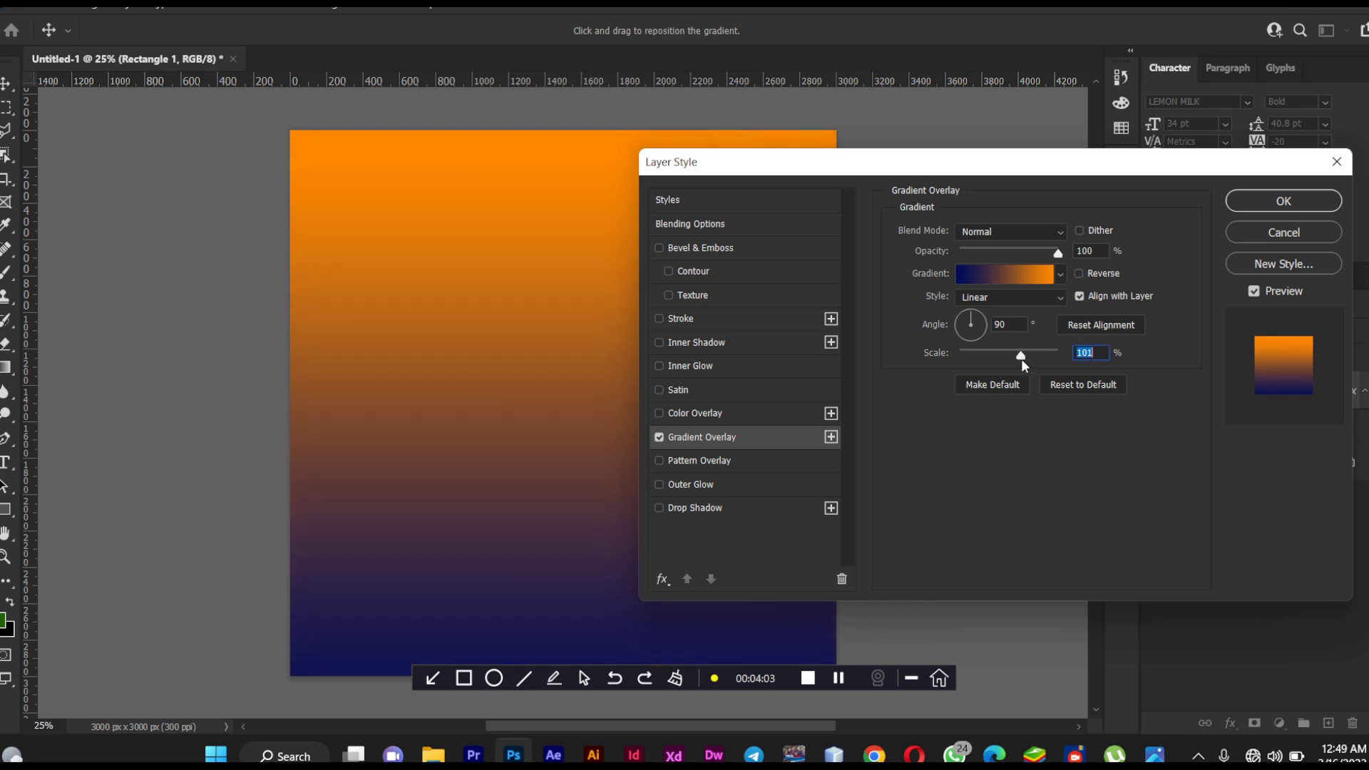
click(1248, 206)
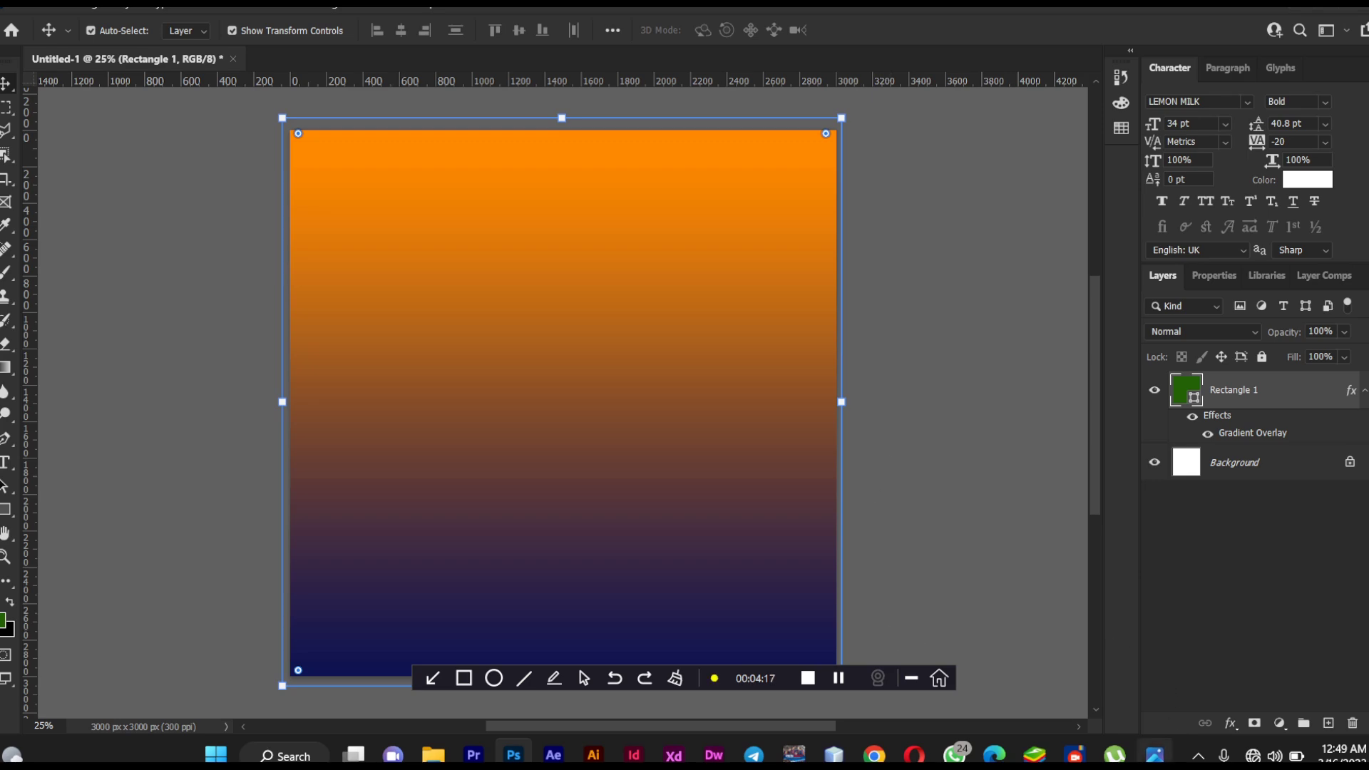
Compare the orange-to-navy background with the Communion-Service.jpg reference flyer in the image viewer, then return to Photoshop
click(1155, 755)
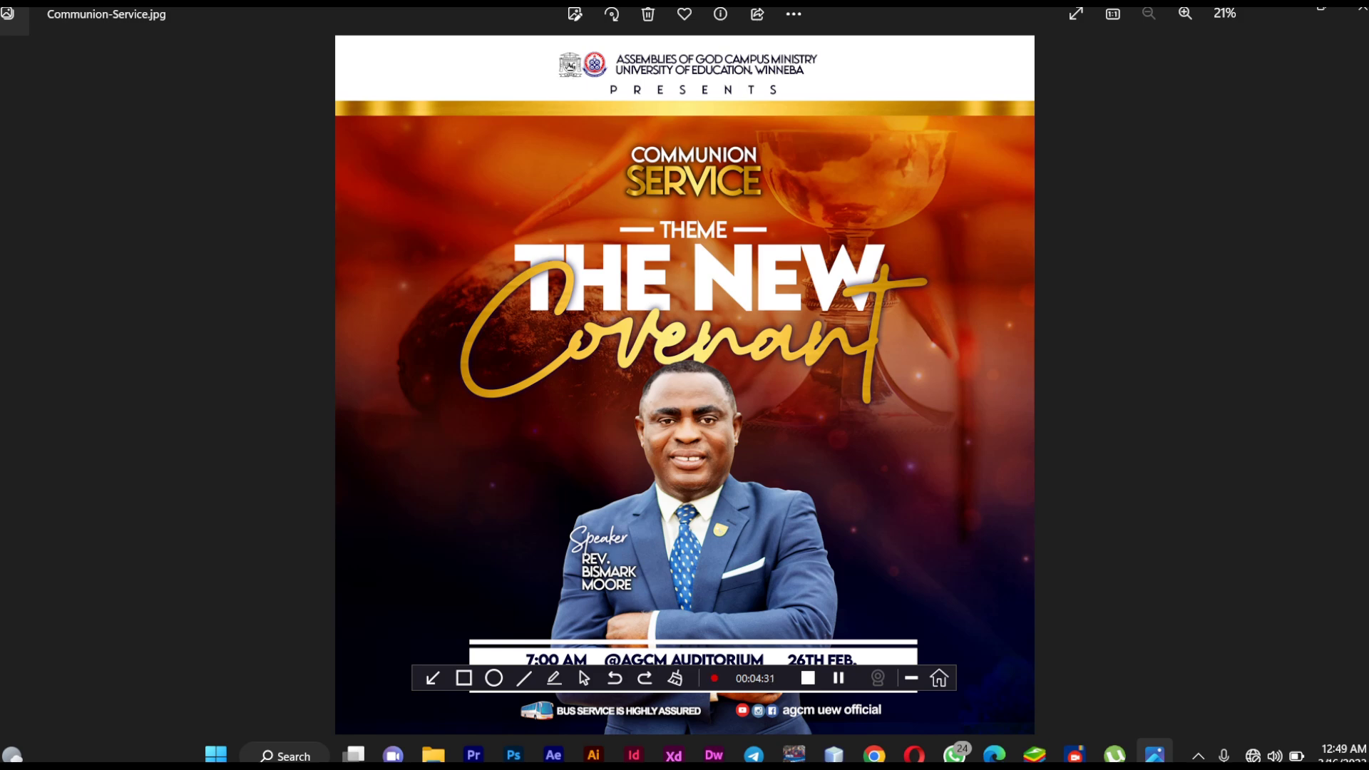
key(alt+Tab)
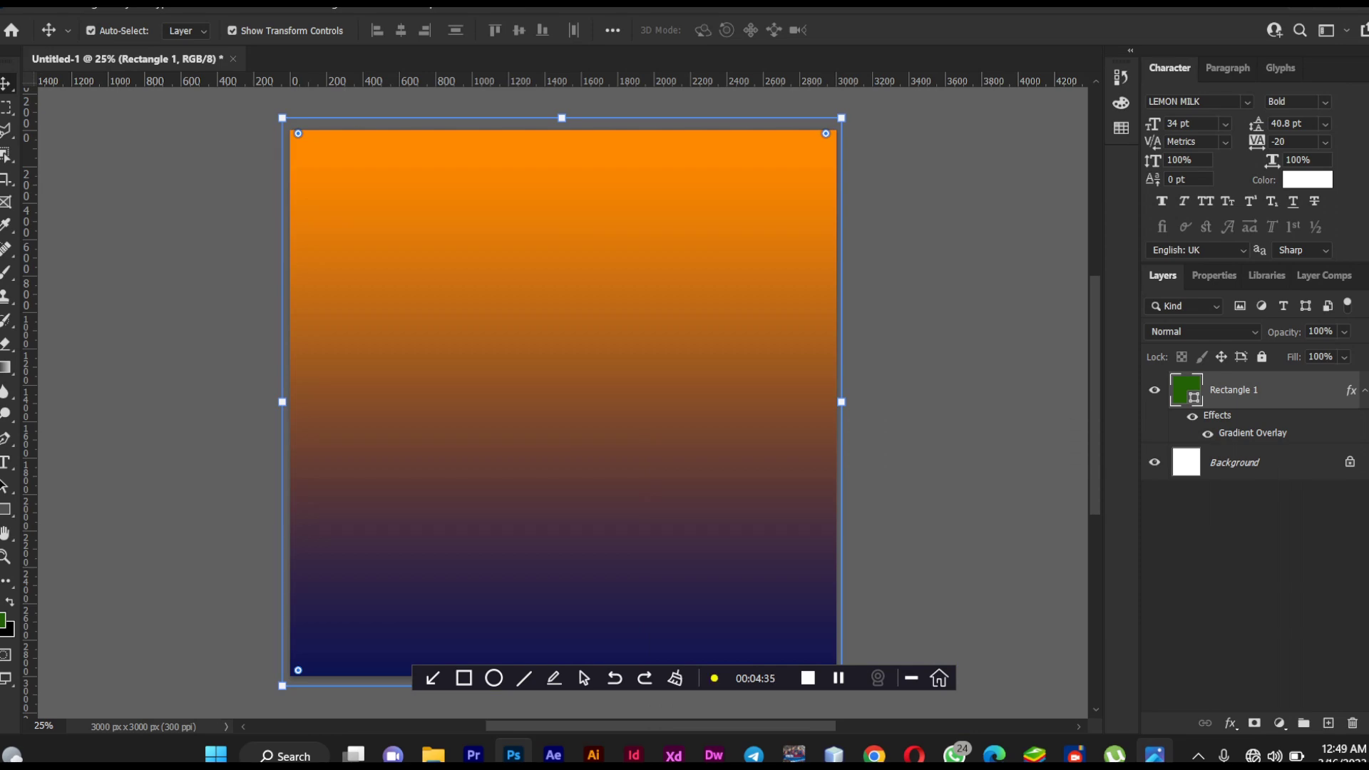
key(alt+Tab)
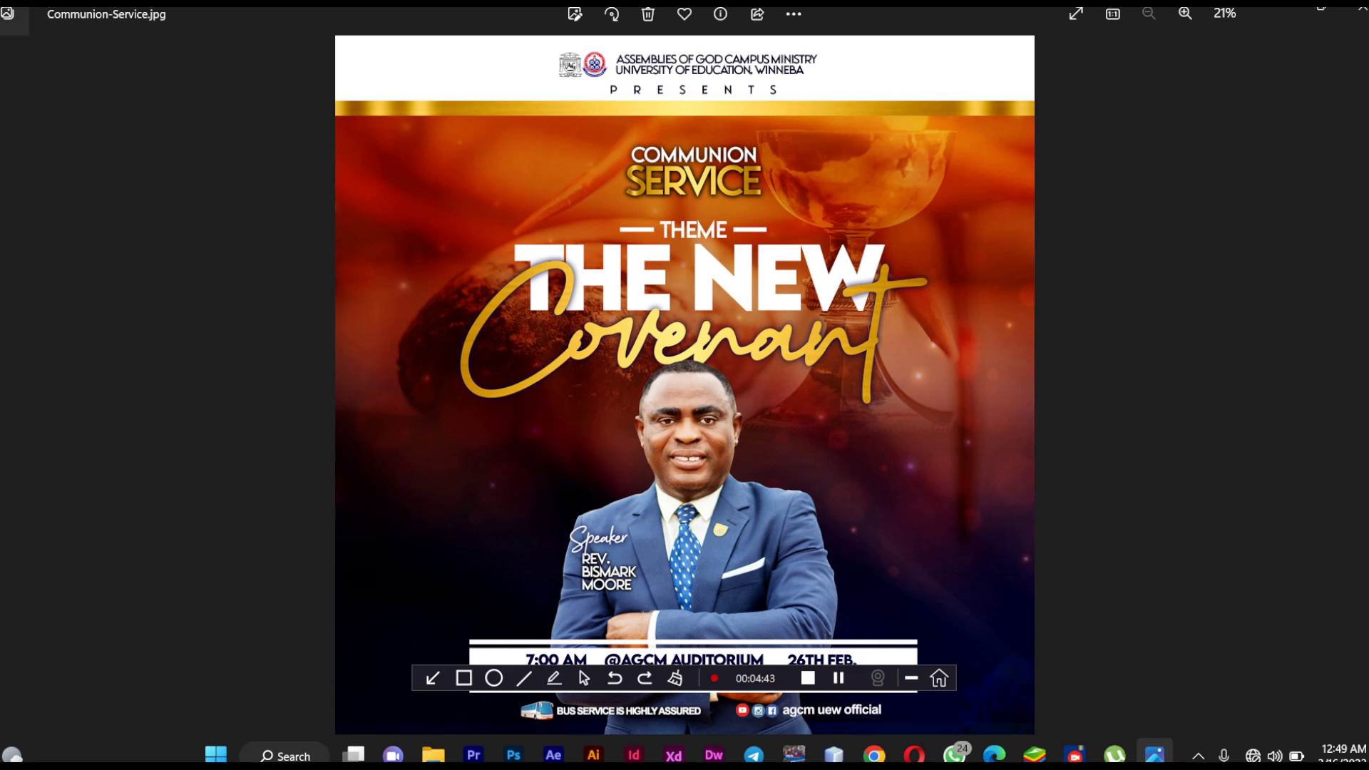
click(1155, 754)
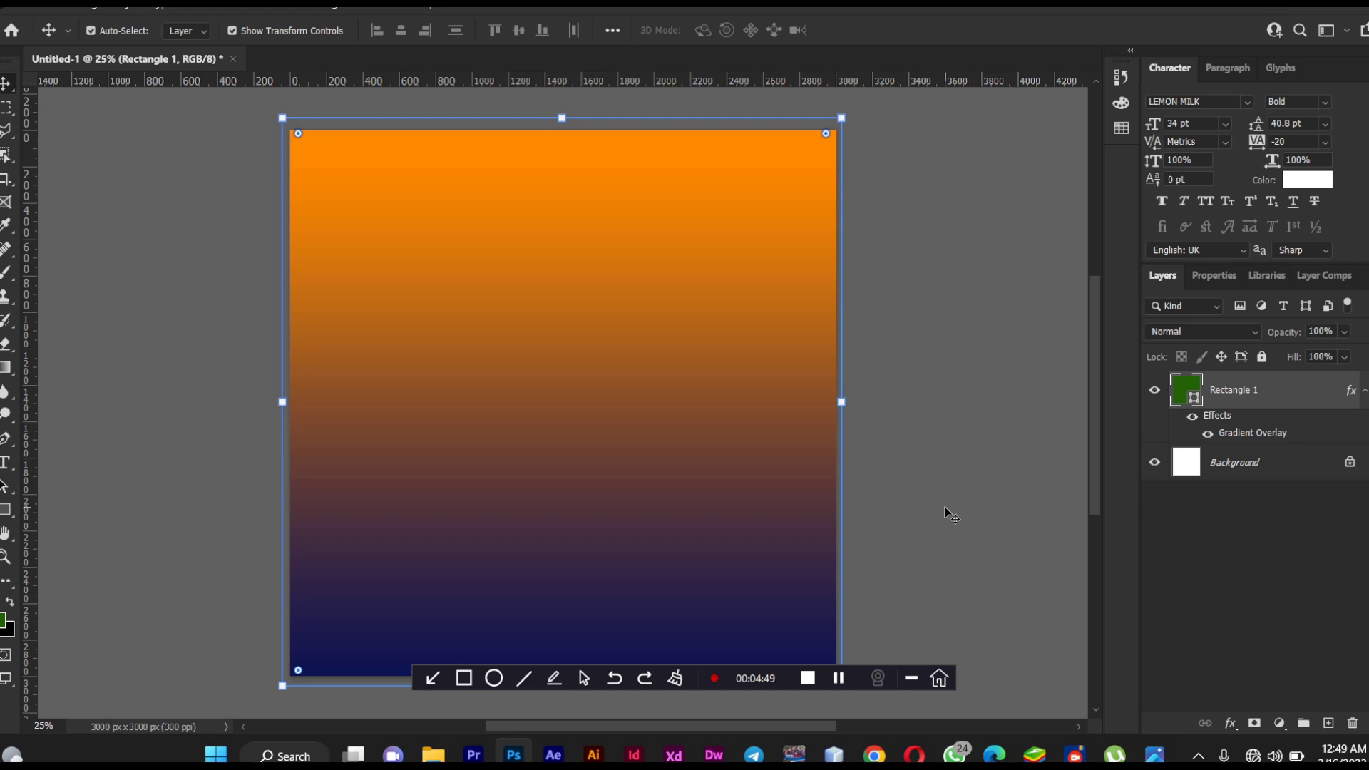
click(32, 8)
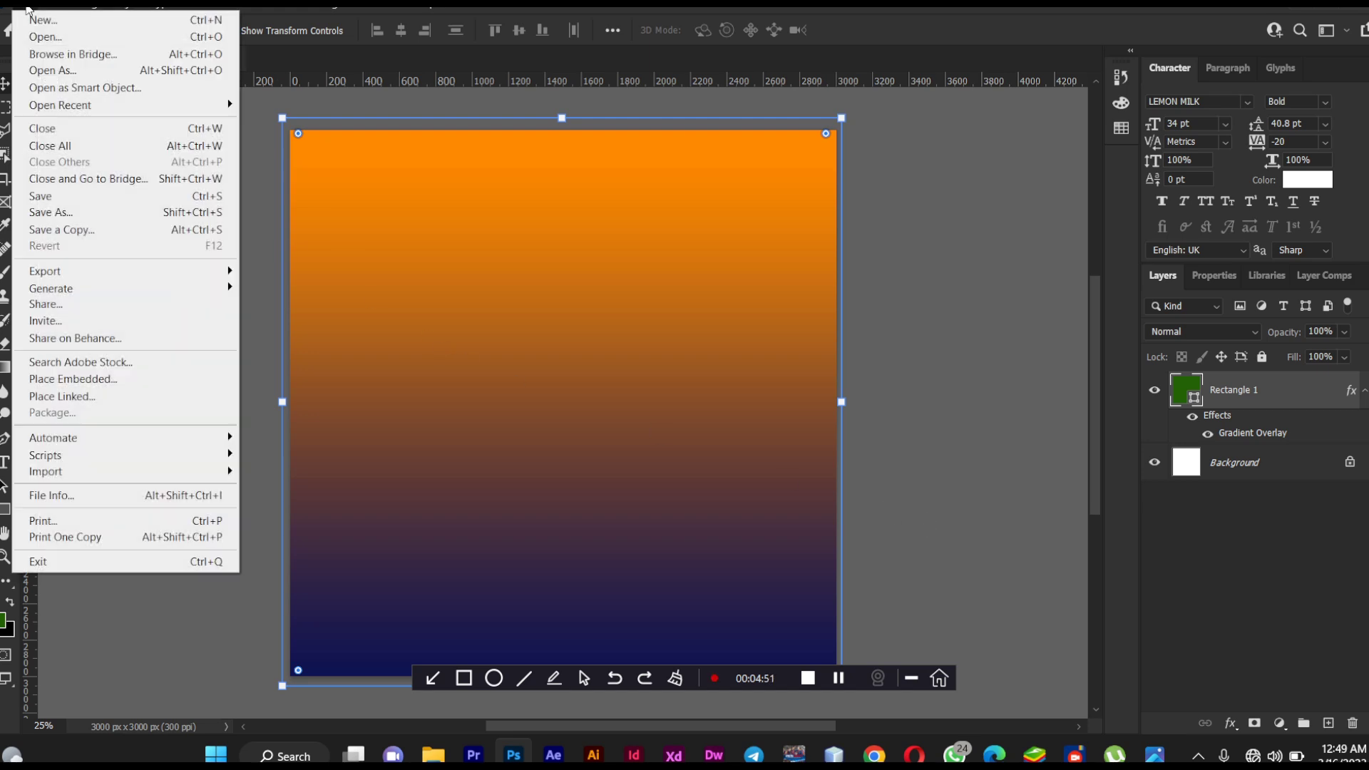
click(57, 385)
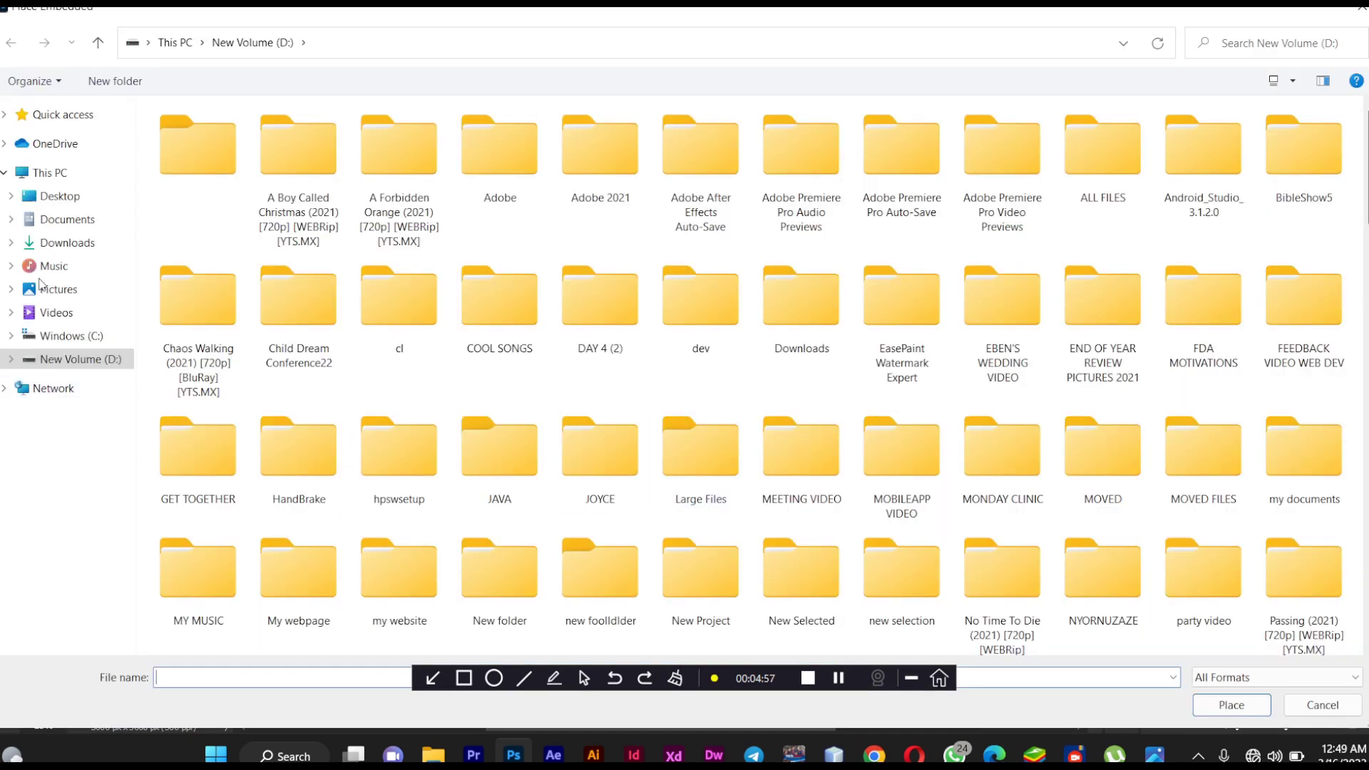
click(64, 243)
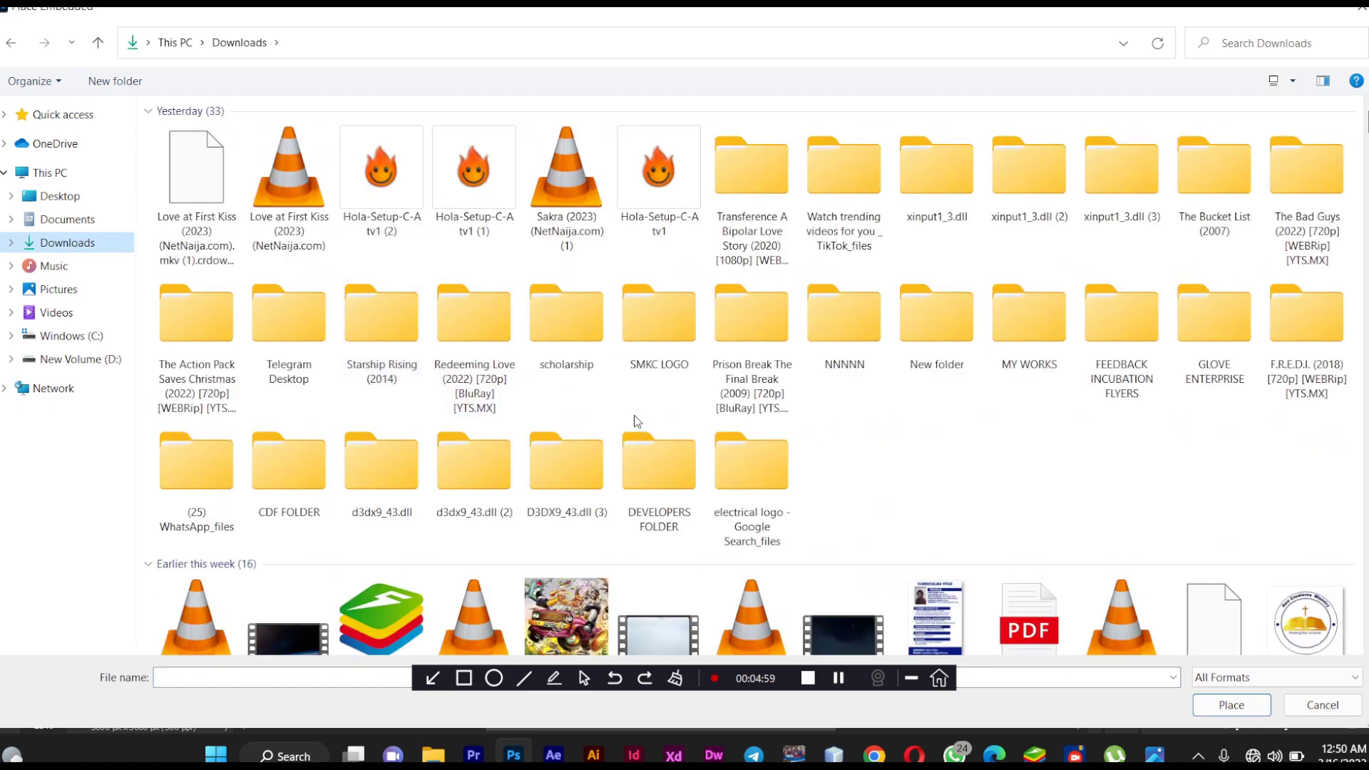
scroll(637, 420, down, 15)
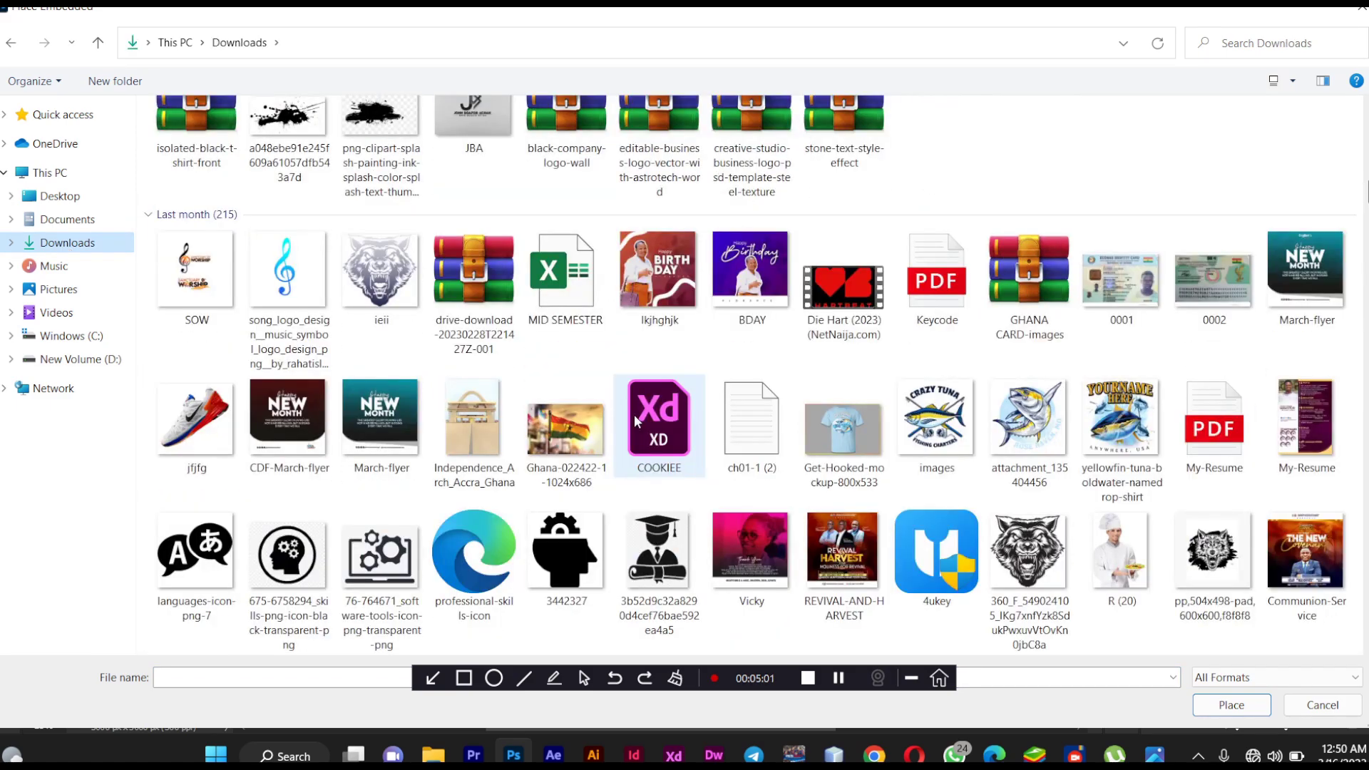
scroll(635, 414, down, 4)
scroll(637, 421, down, 4)
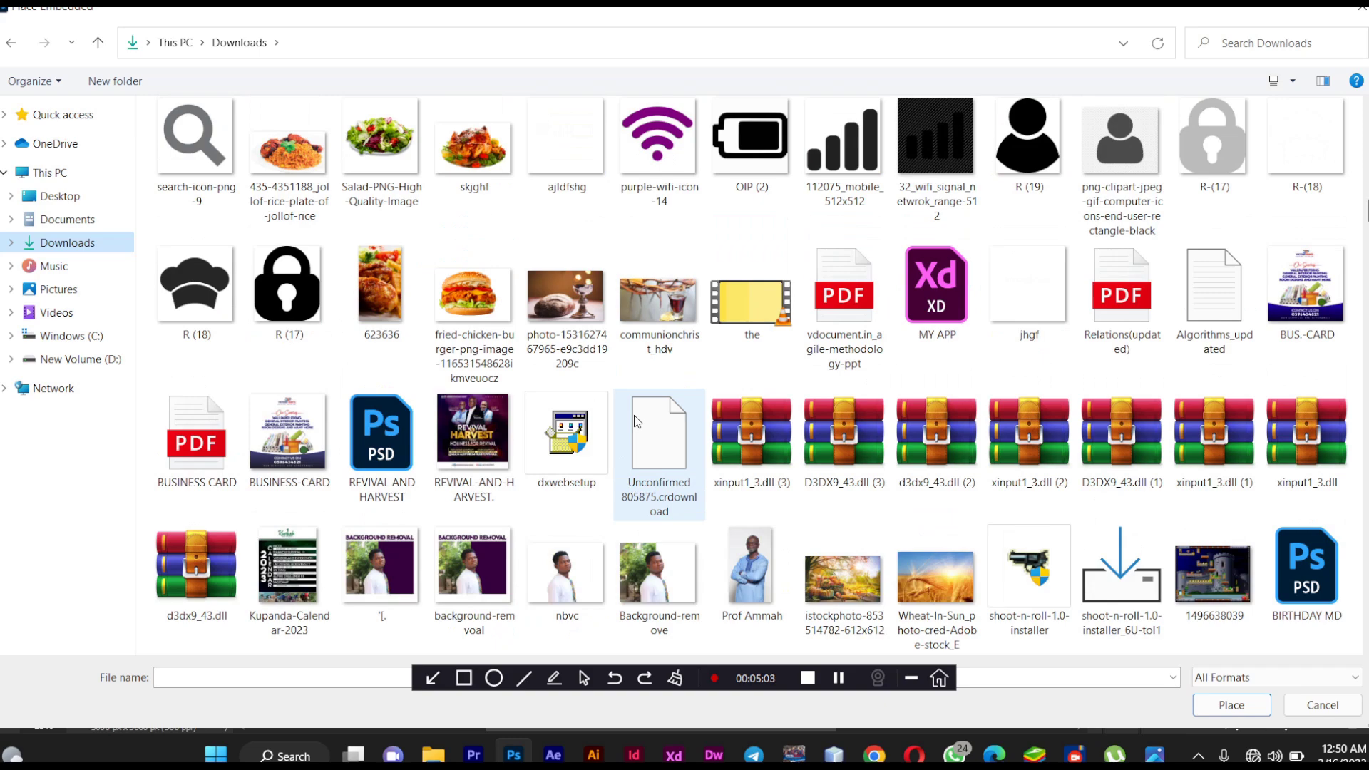
click(583, 301)
double_click(583, 302)
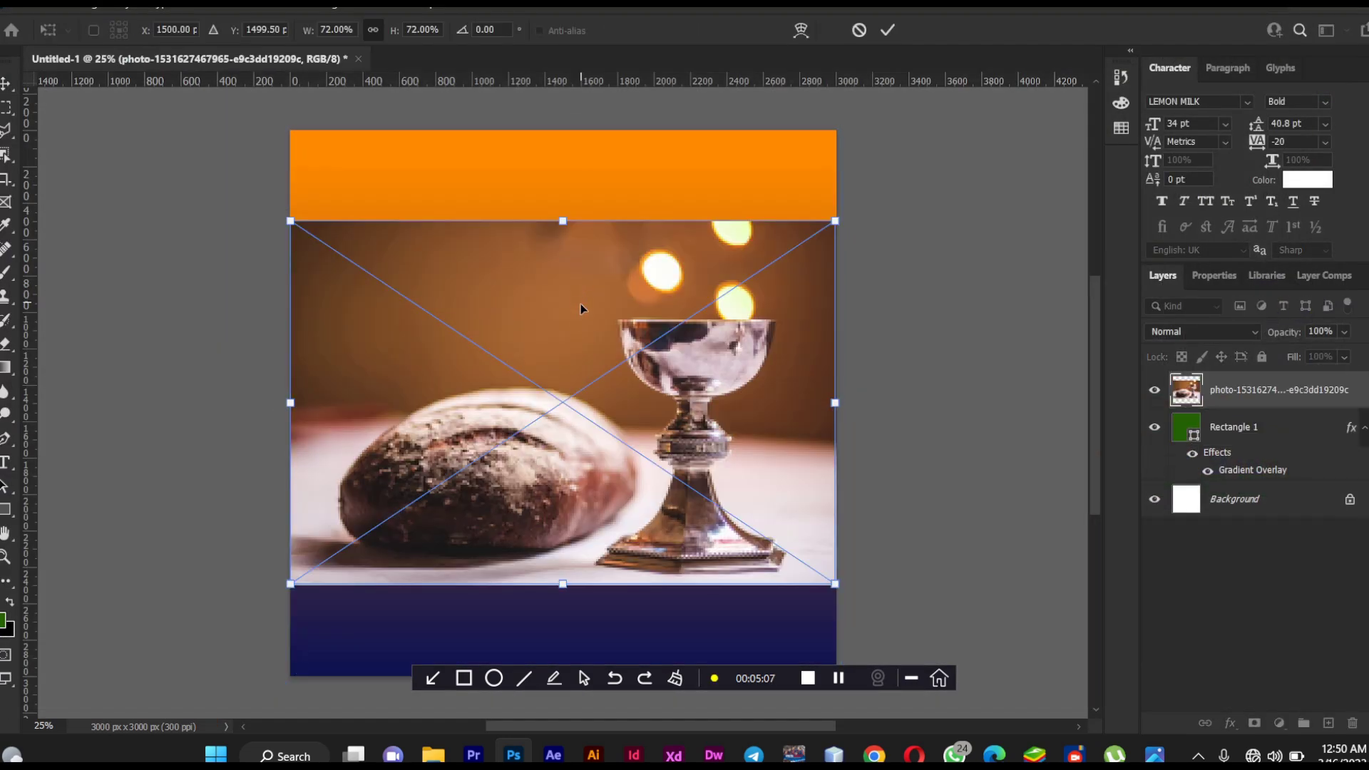
Move the placed bread-and-chalice photo up so it covers the upper part of the canvas, accept the placement, and deselect it
drag(576, 321, 573, 187)
key(Return)
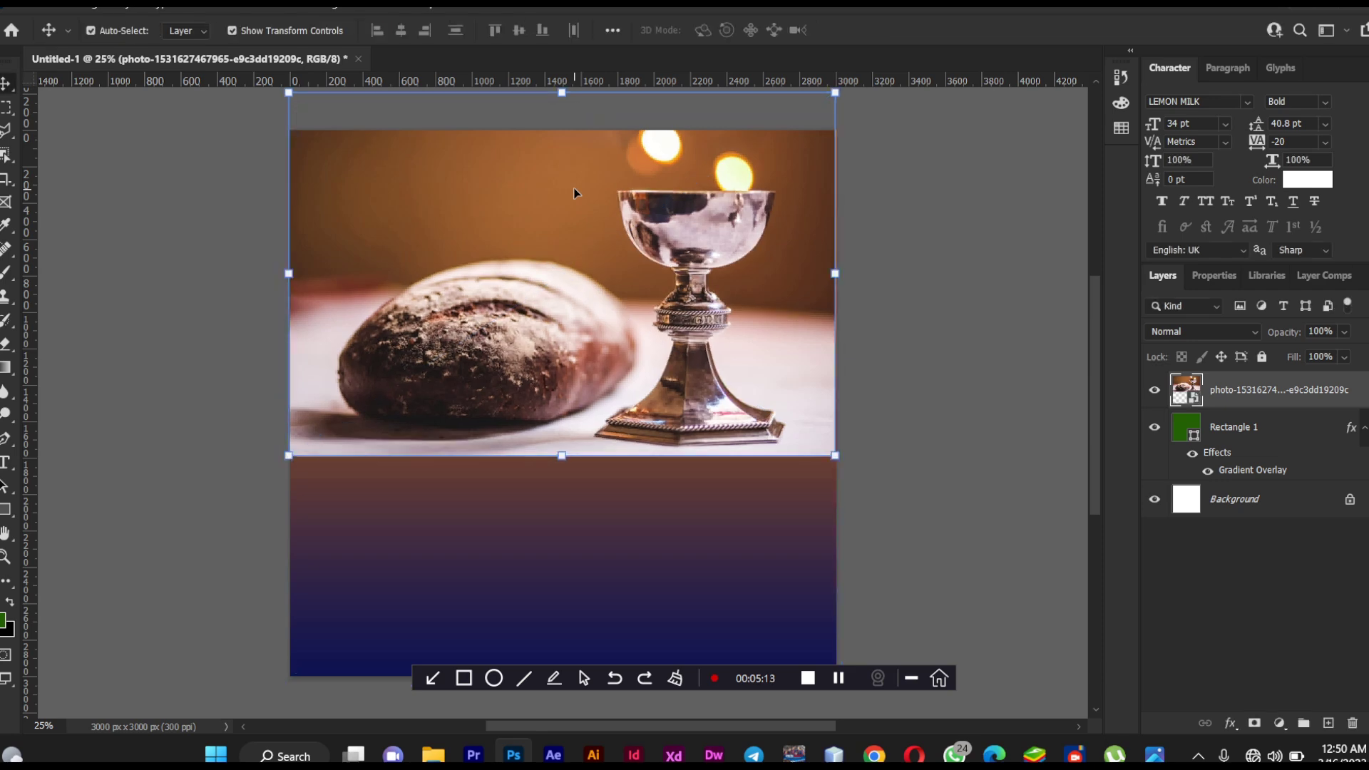
click(928, 410)
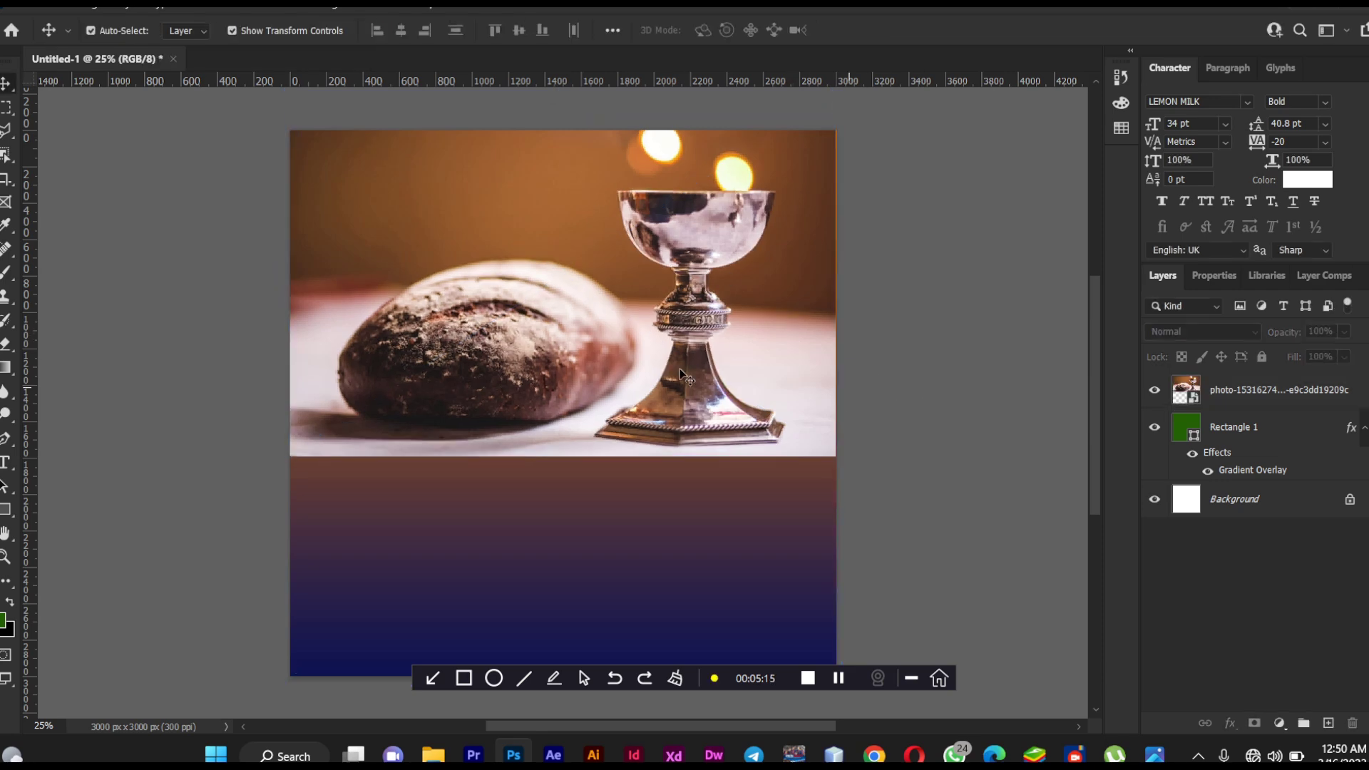
Check the bread-and-chalice photo's placement against the Communion-Service.jpg reference flyer in the image viewer, then return to Photoshop
click(1156, 758)
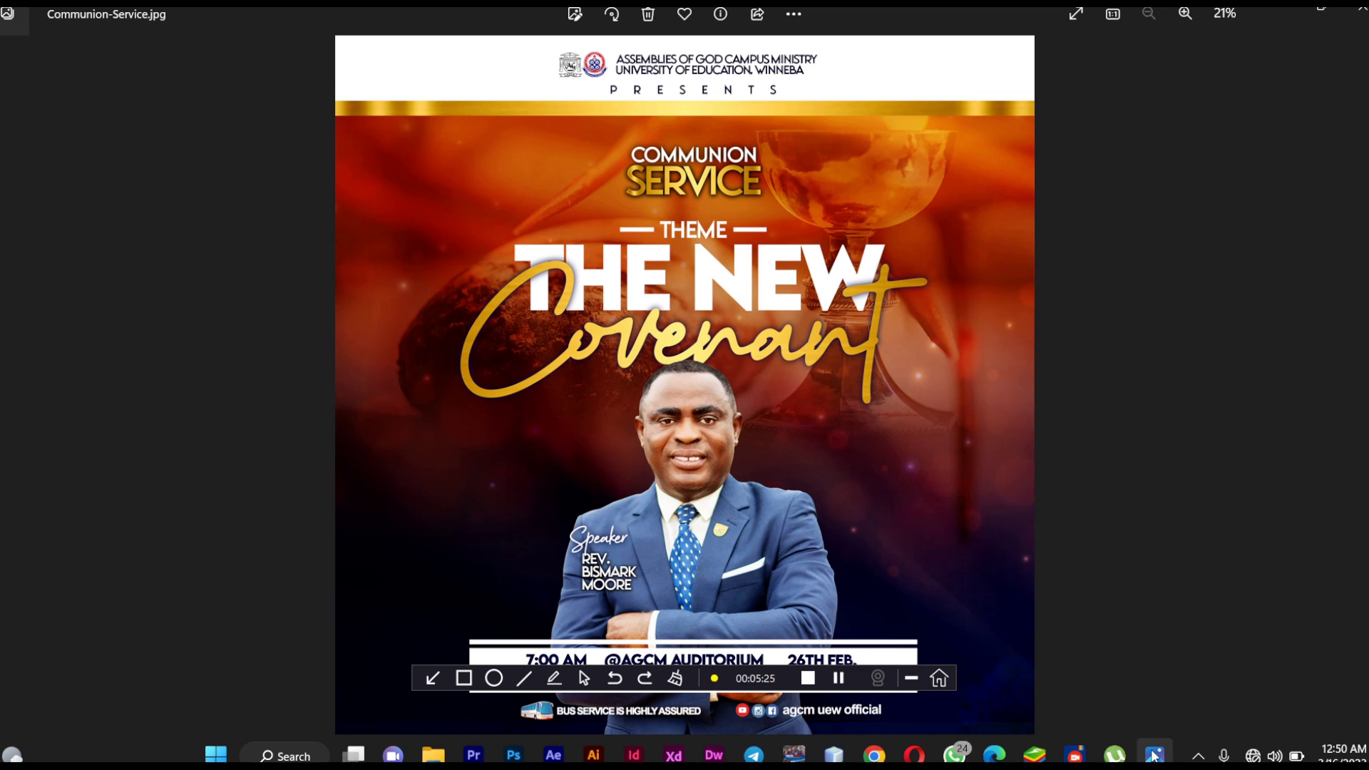
click(1155, 756)
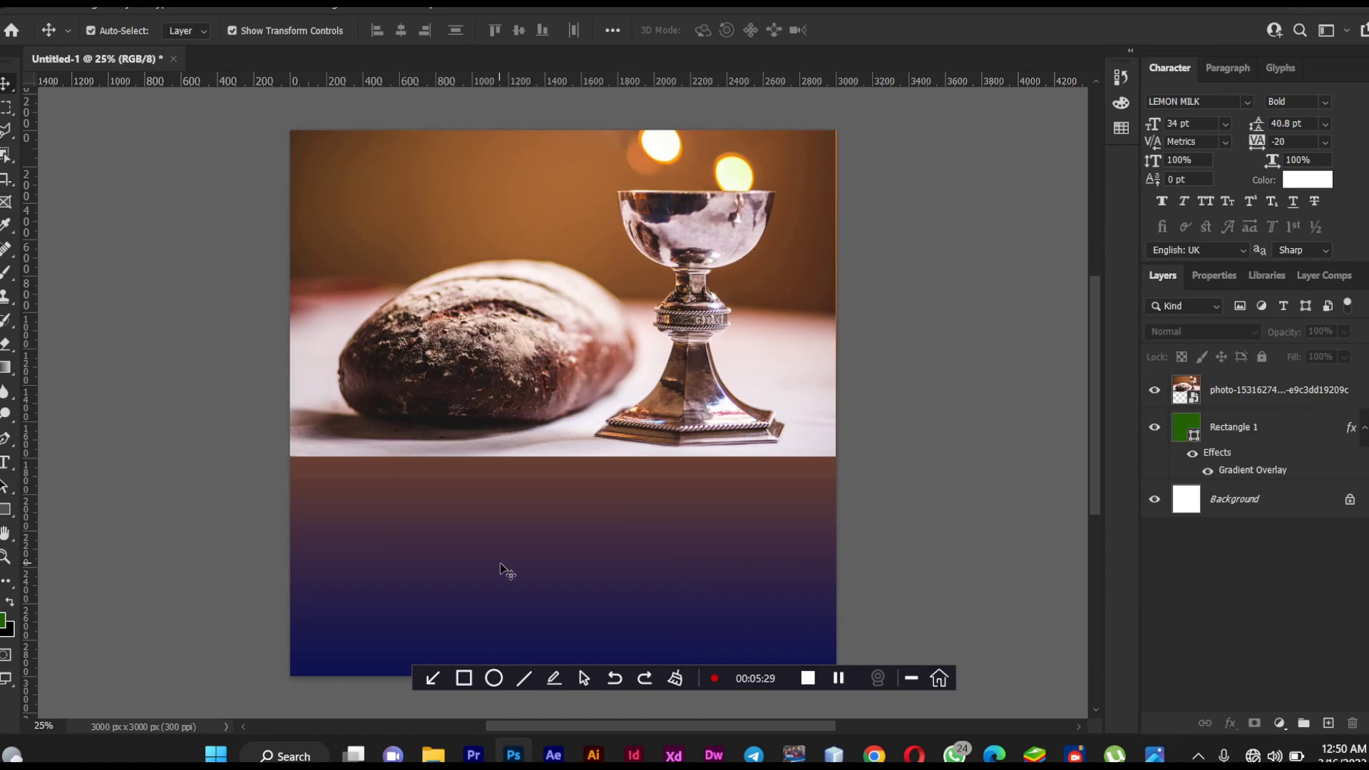
click(464, 677)
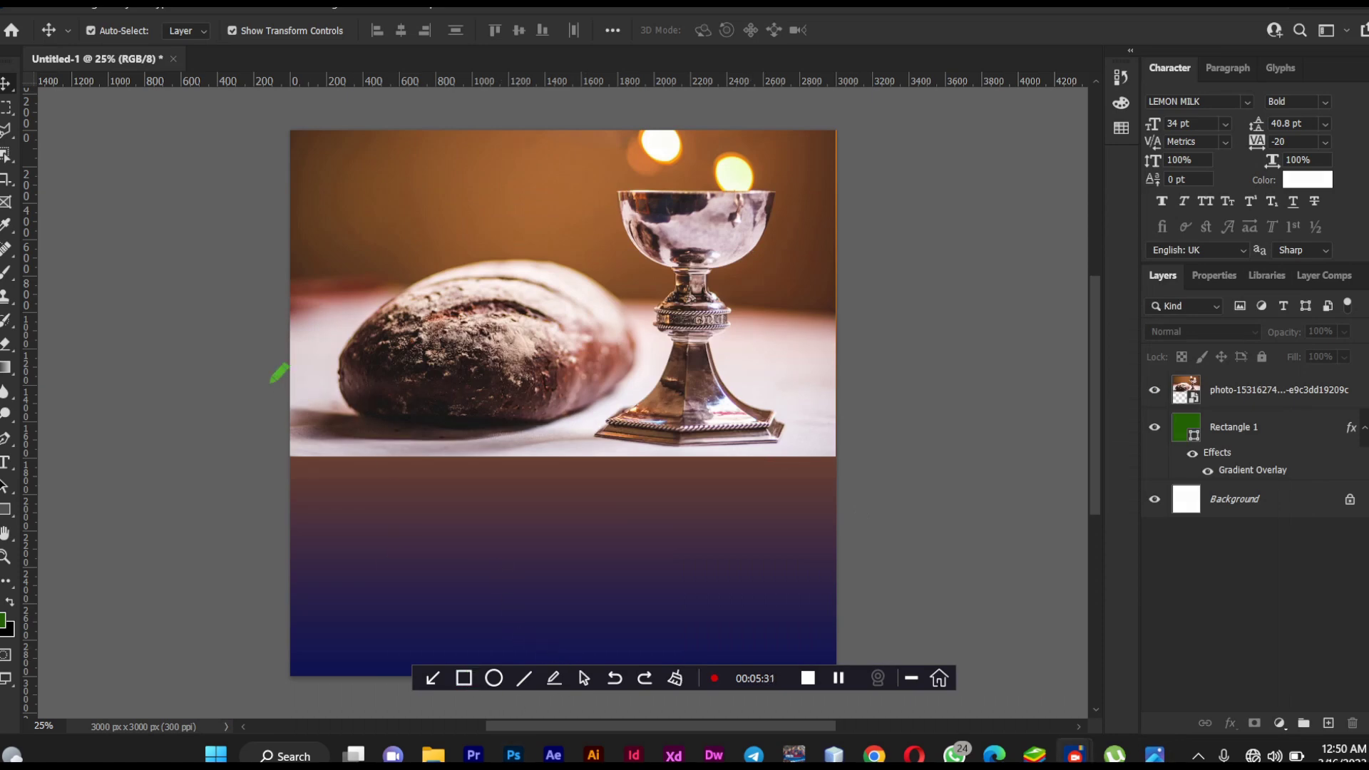
mouse_move(279, 383)
mouse_down()
mouse_move(836, 439)
mouse_move(892, 494)
mouse_move(856, 522)
mouse_up()
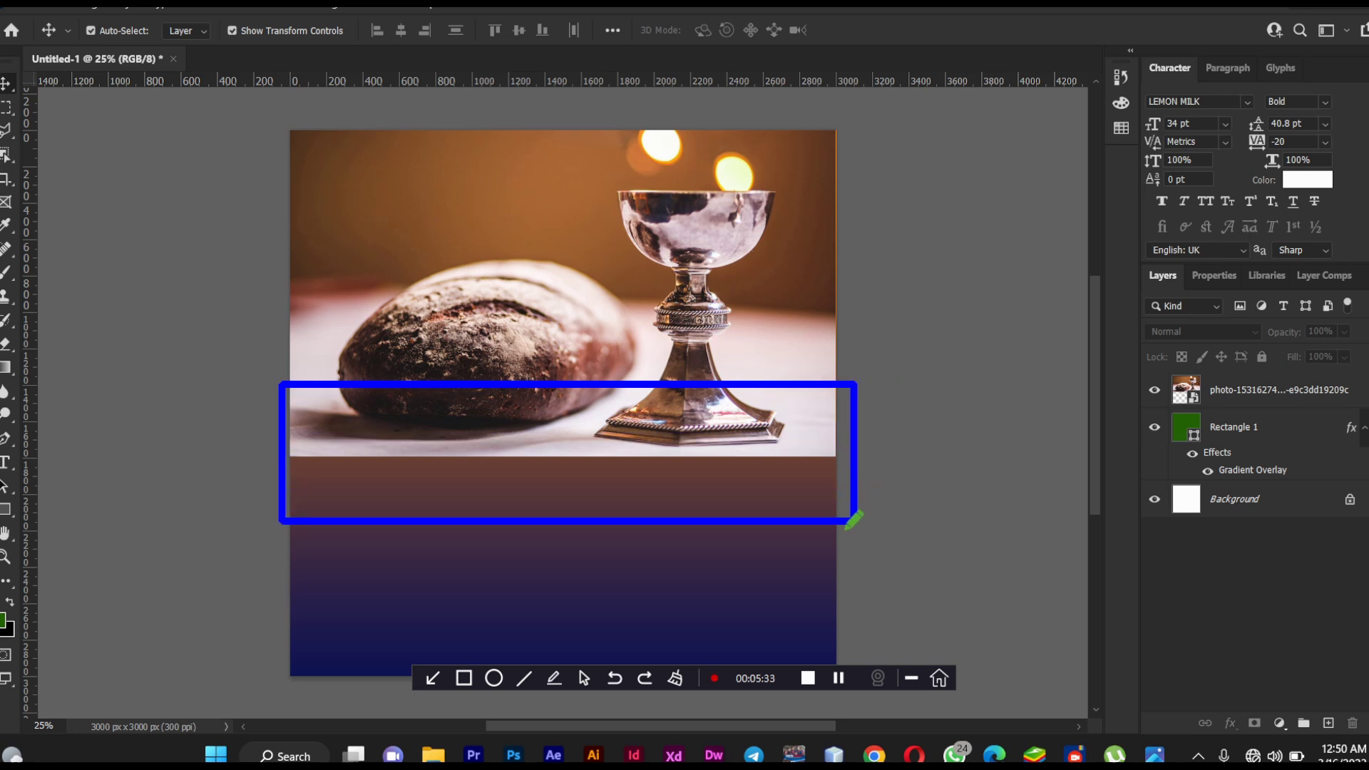
click(583, 678)
click(613, 678)
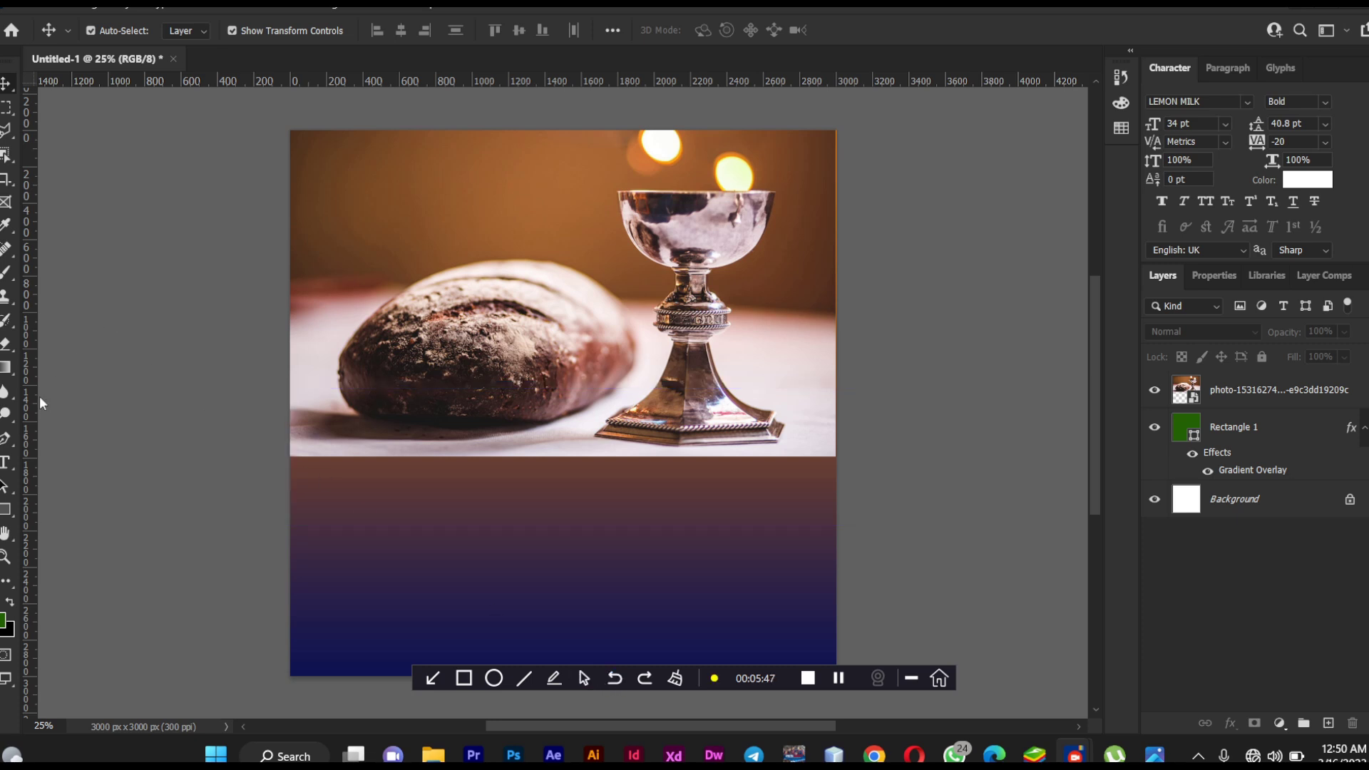
Rasterize the bread-and-chalice photo layer and erase its lower edge with a soft 1700 px Eraser so it fades into the gradient
click(6, 346)
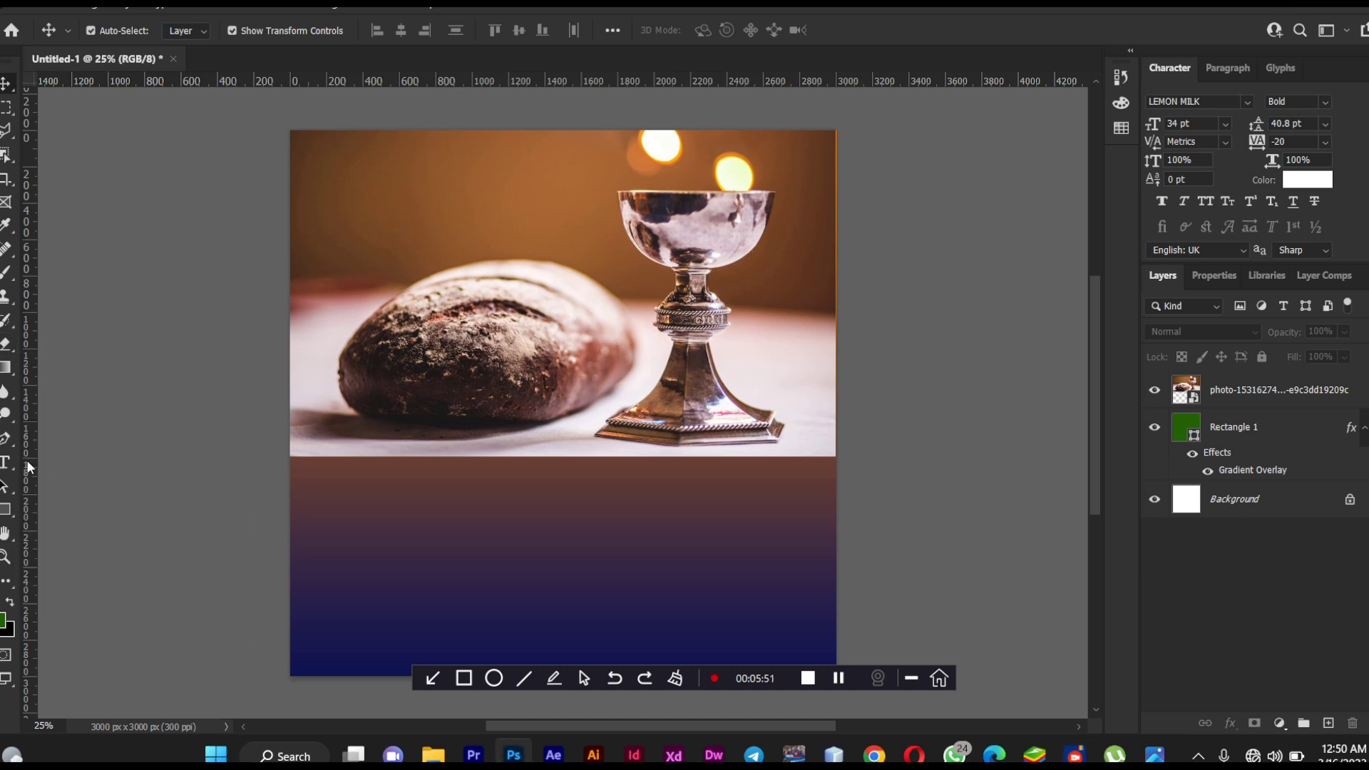
click(7, 348)
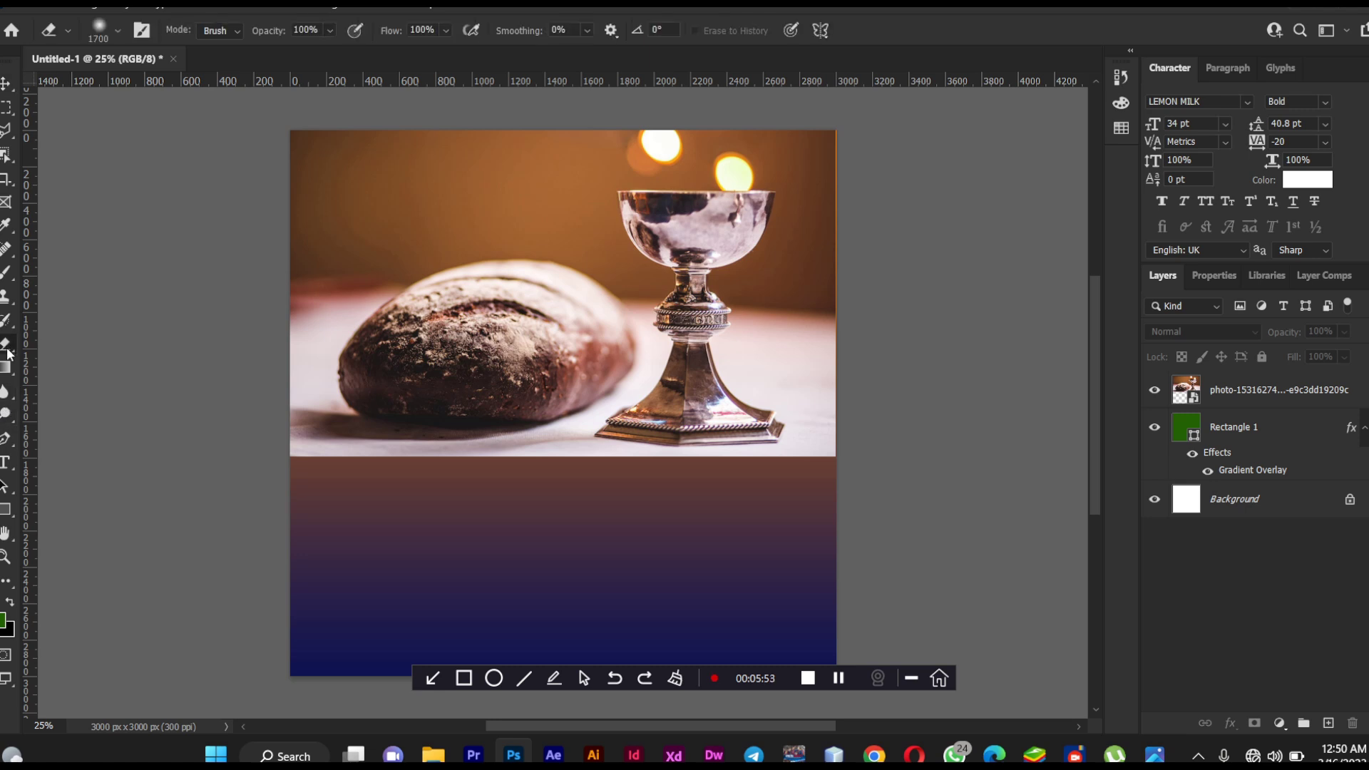
click(691, 439)
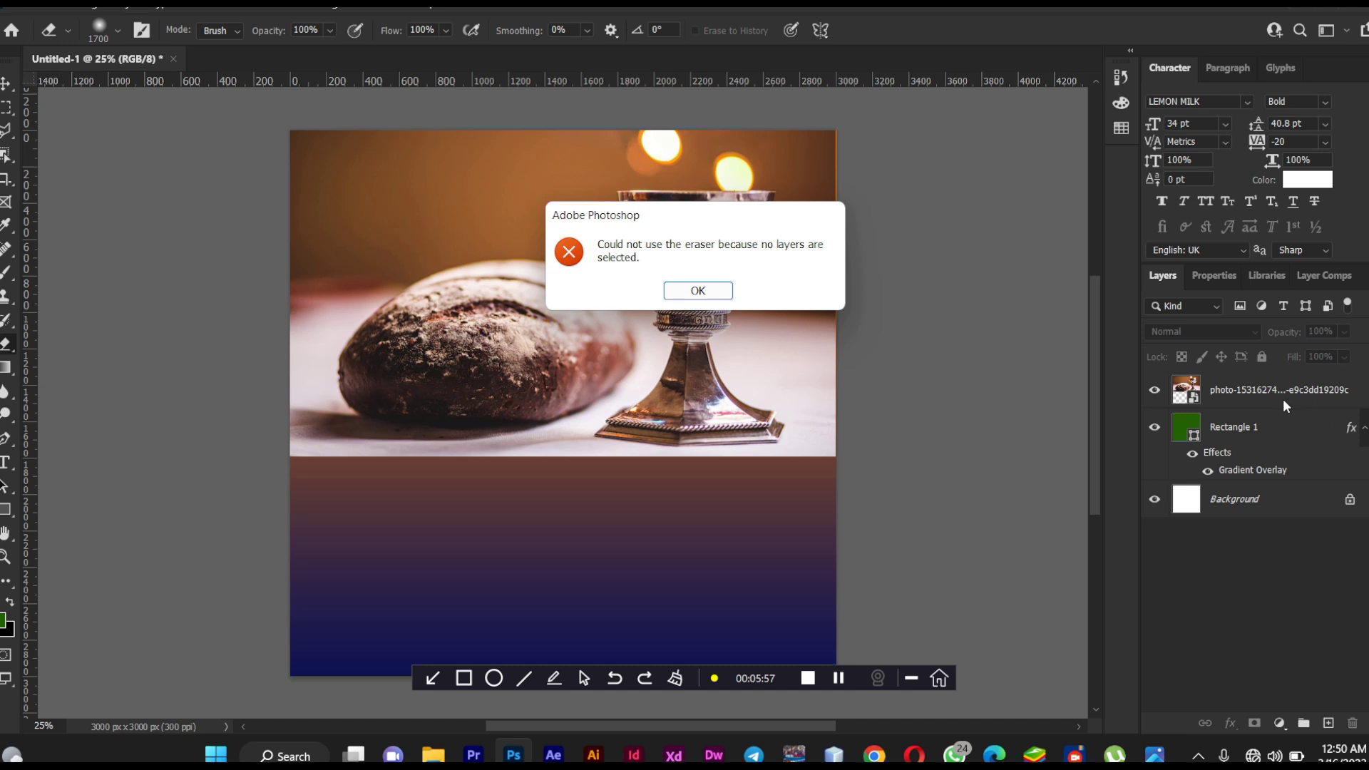
key(Return)
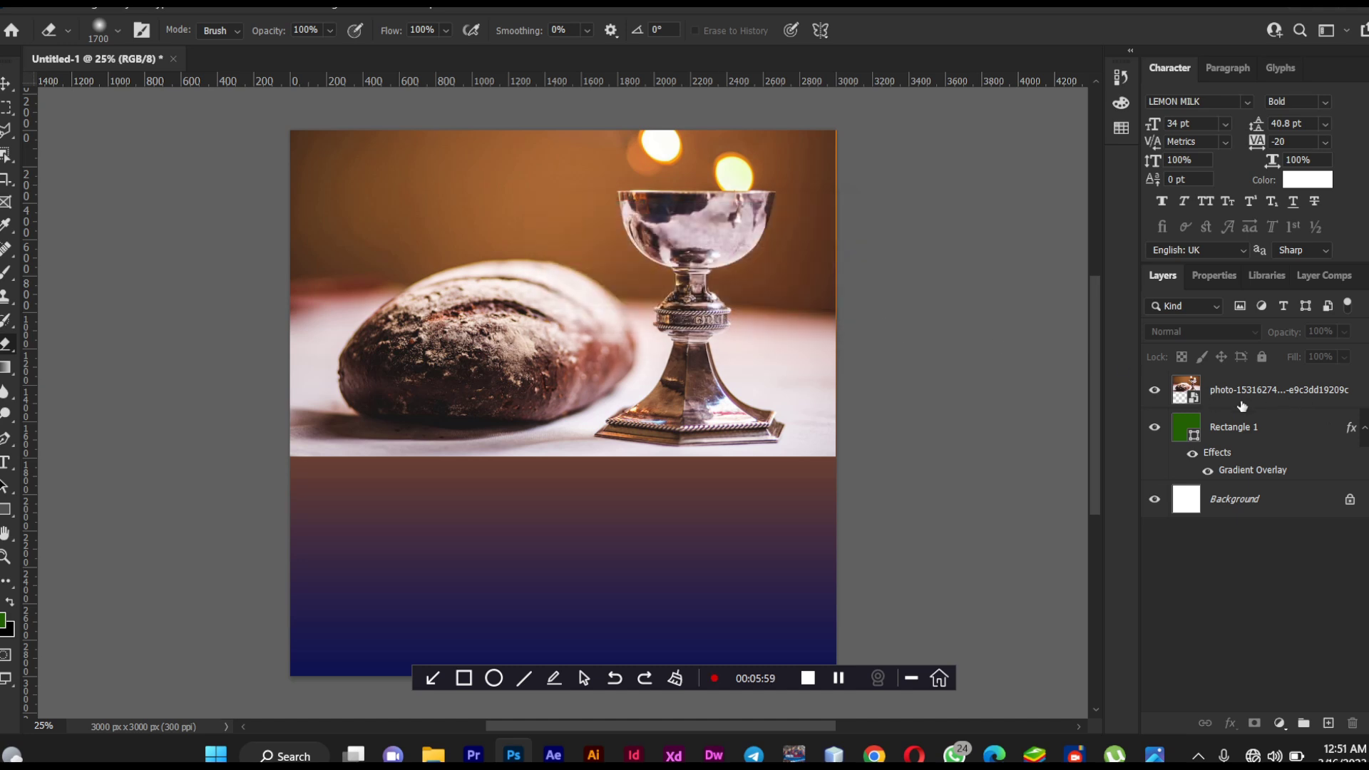
click(1229, 406)
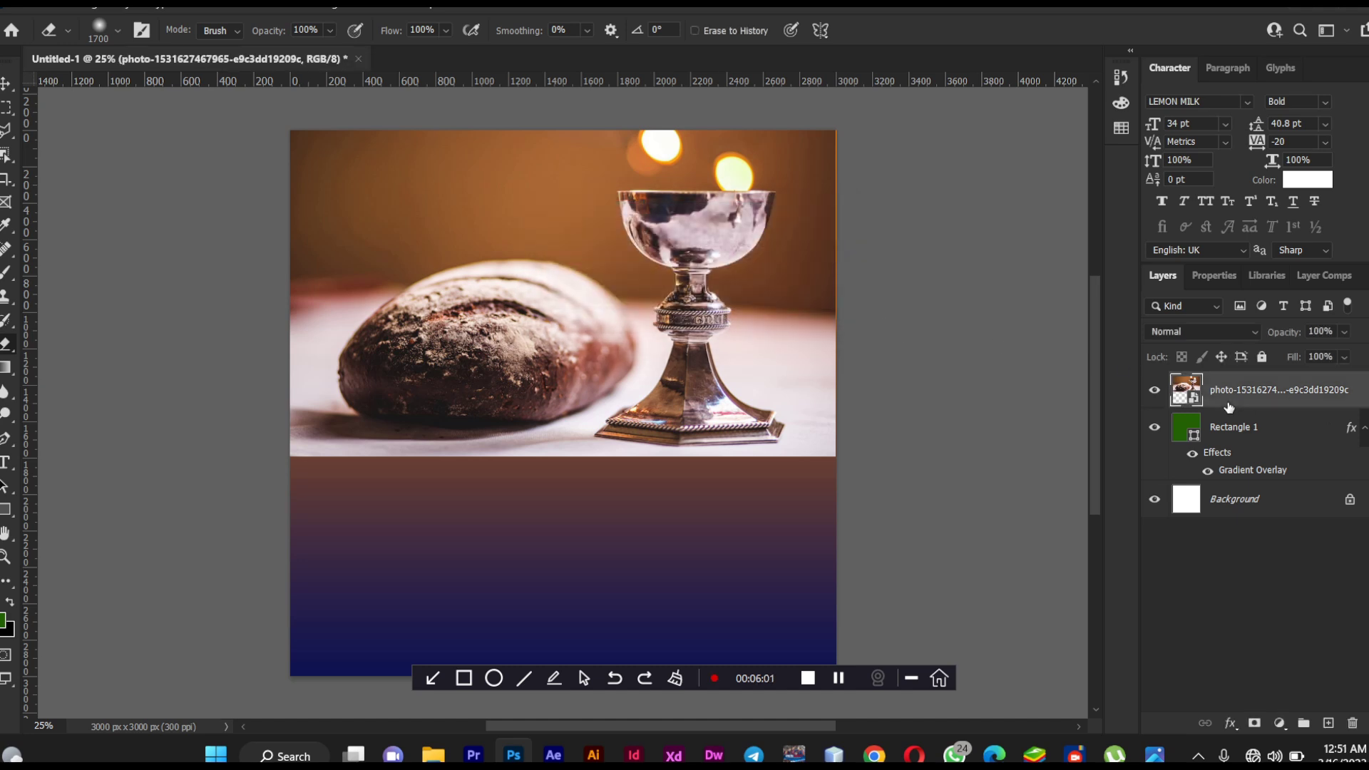
click(662, 417)
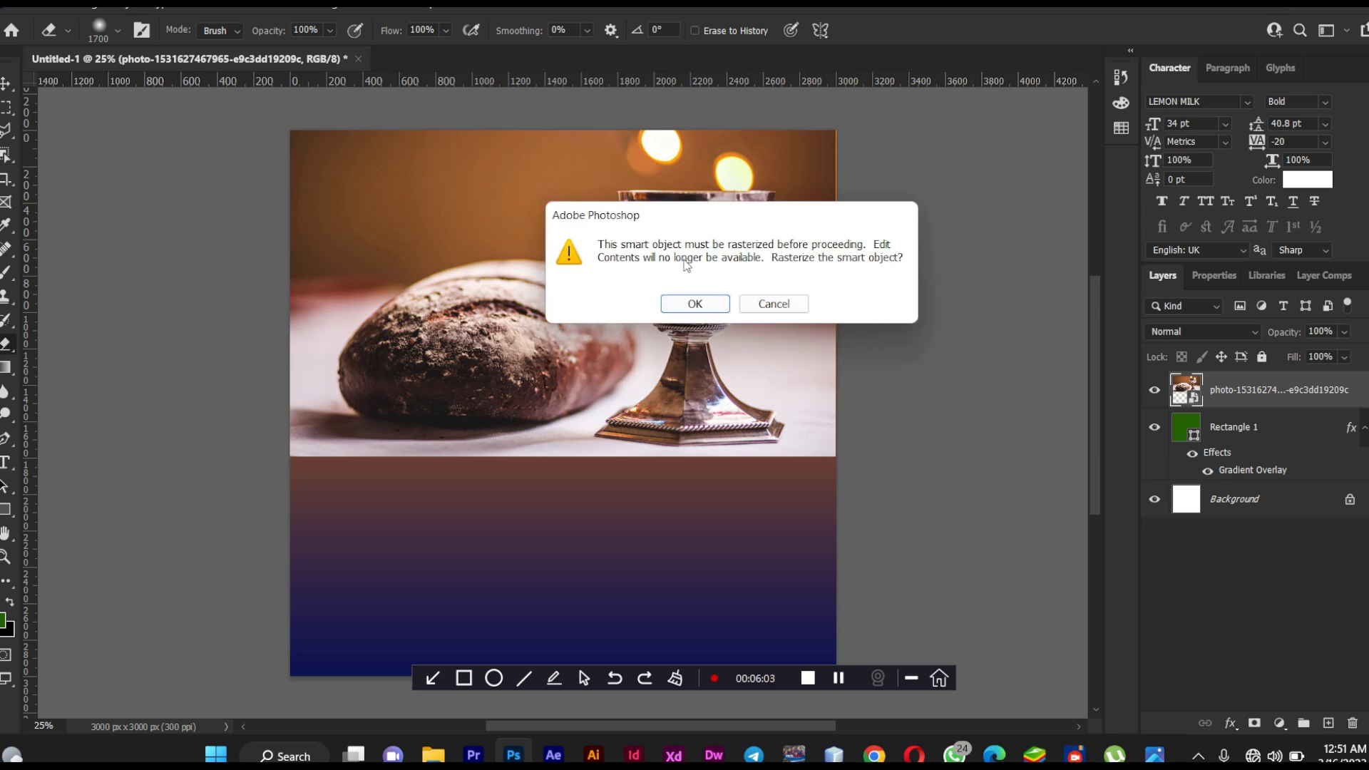
click(693, 304)
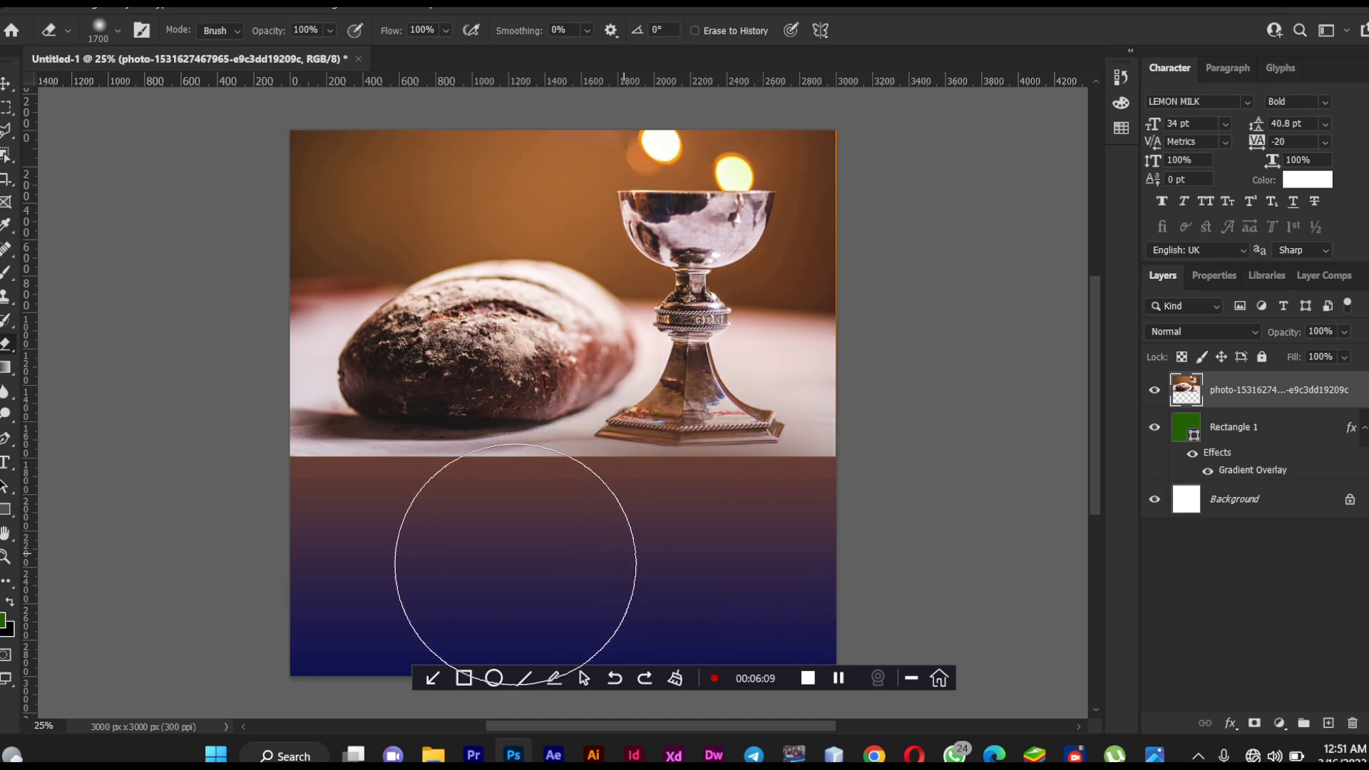
mouse_move(452, 564)
mouse_down()
mouse_move(347, 529)
mouse_move(323, 567)
mouse_move(490, 559)
mouse_up()
mouse_move(596, 556)
mouse_down()
mouse_move(784, 537)
mouse_move(793, 527)
mouse_move(741, 537)
mouse_move(826, 515)
mouse_move(753, 542)
mouse_move(573, 566)
mouse_move(350, 565)
mouse_move(321, 560)
mouse_move(374, 560)
mouse_move(306, 527)
mouse_move(602, 544)
mouse_up()
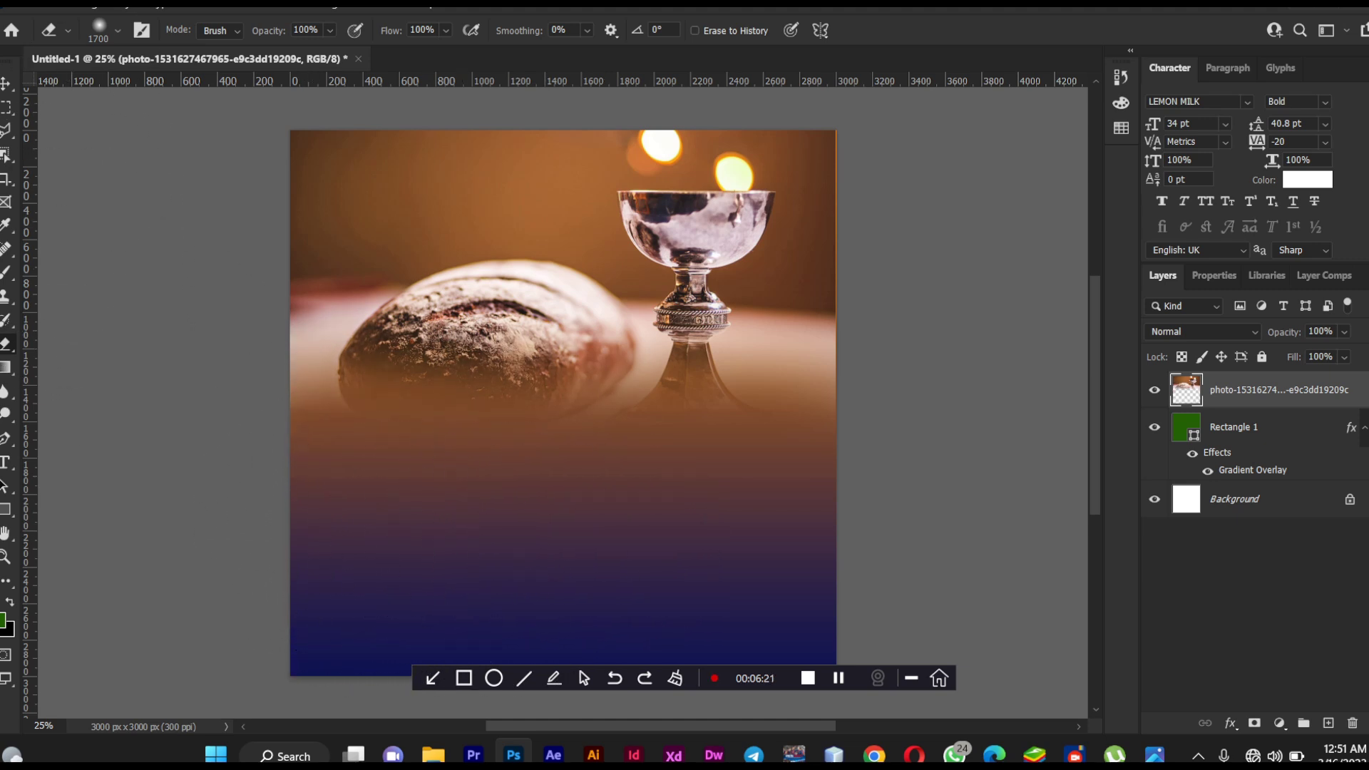
Scale the faded photo to about 101.20% and shift it slightly so it spans the full canvas width
click(6, 83)
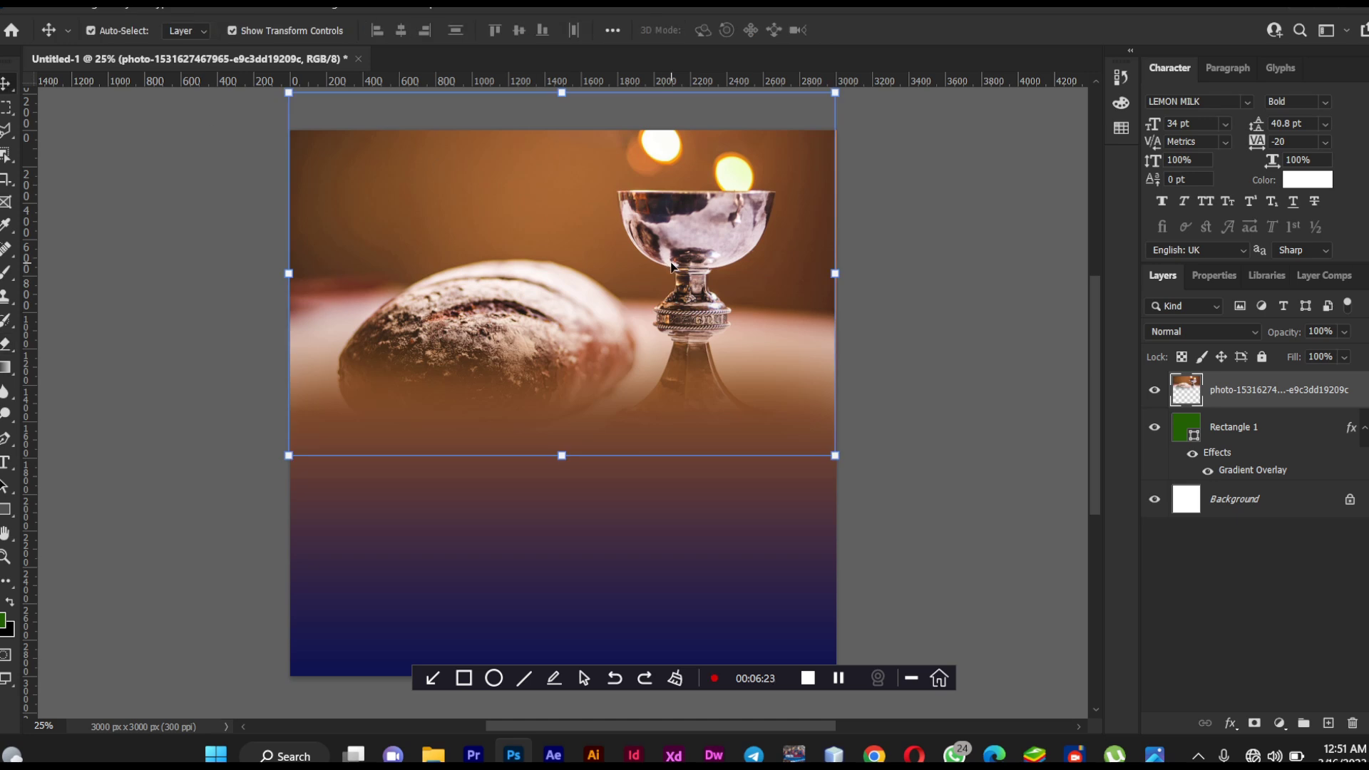
click(836, 271)
drag(836, 272, 839, 272)
drag(759, 259, 756, 260)
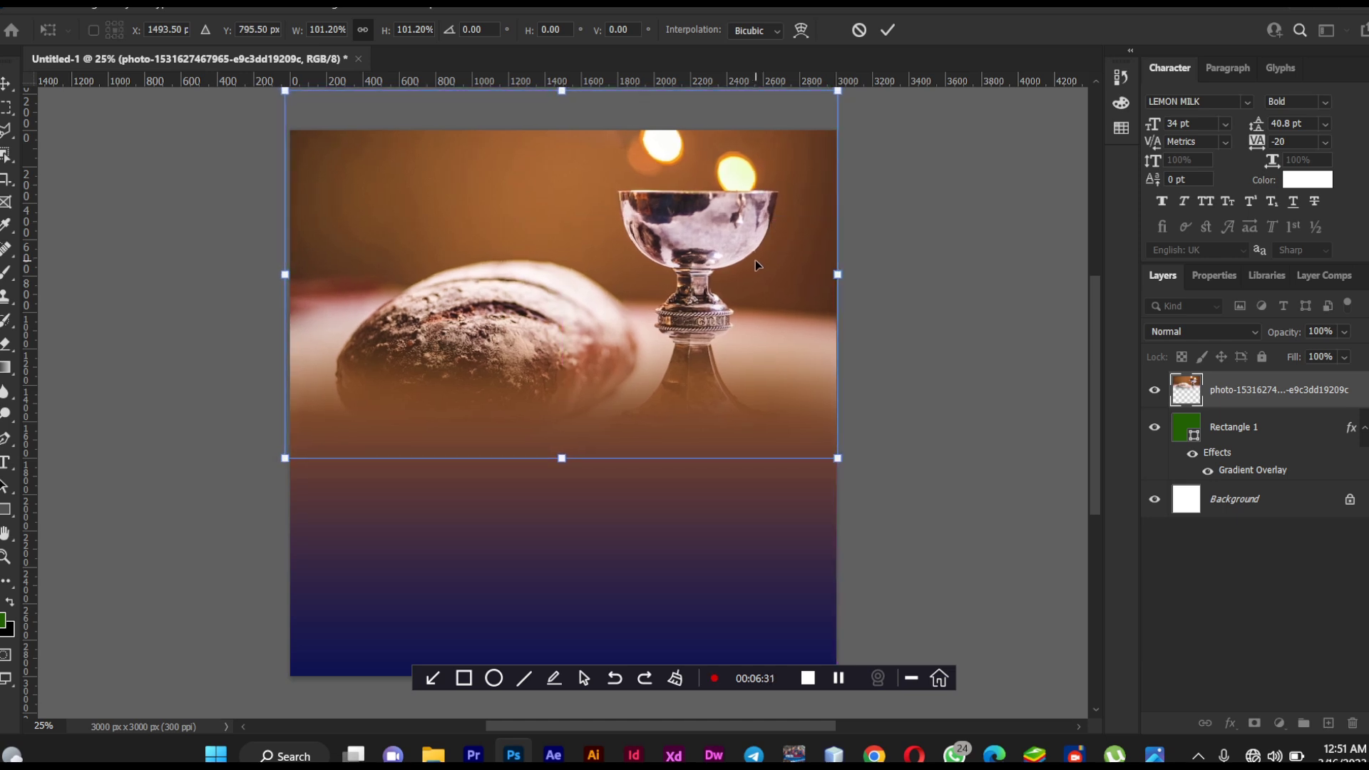
Set the photo layer's blend mode to Soft Light, lower its opacity, and deselect the layer
click(1198, 330)
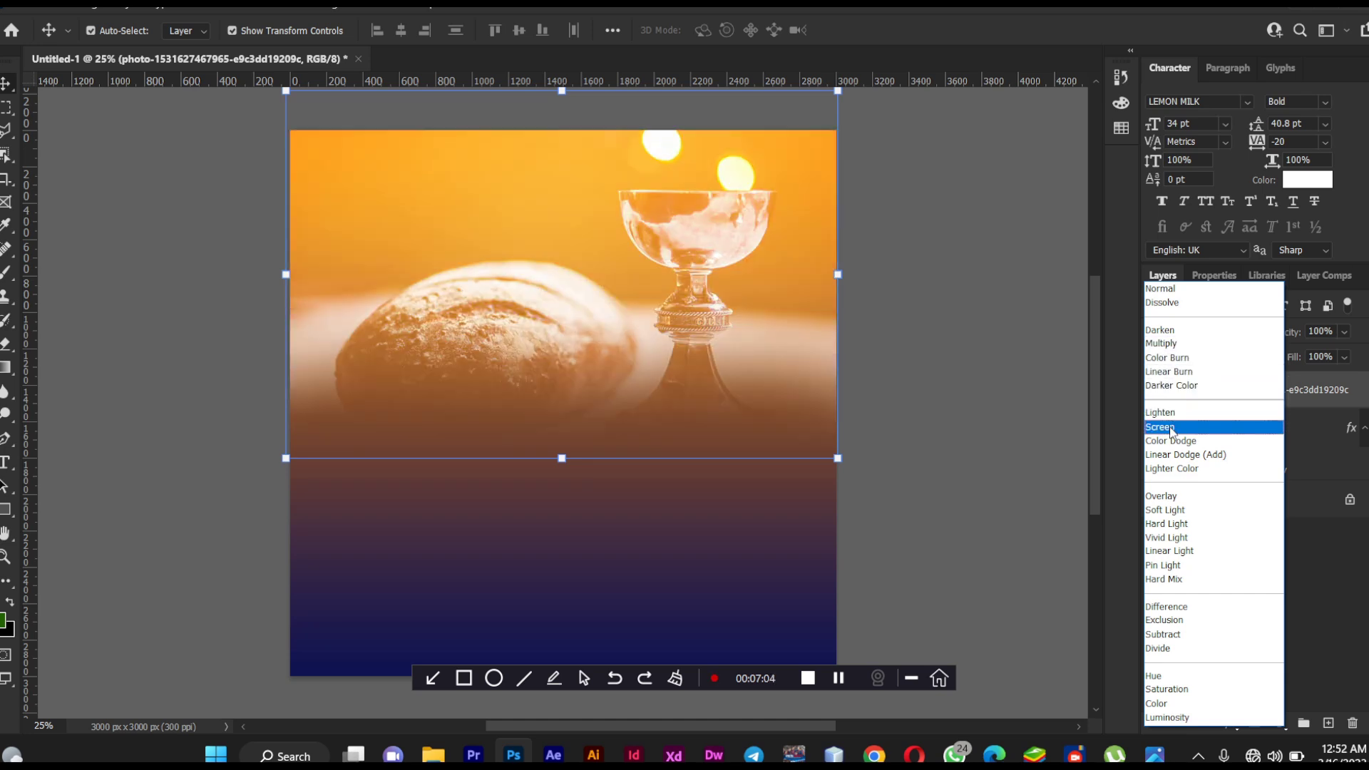
click(1167, 511)
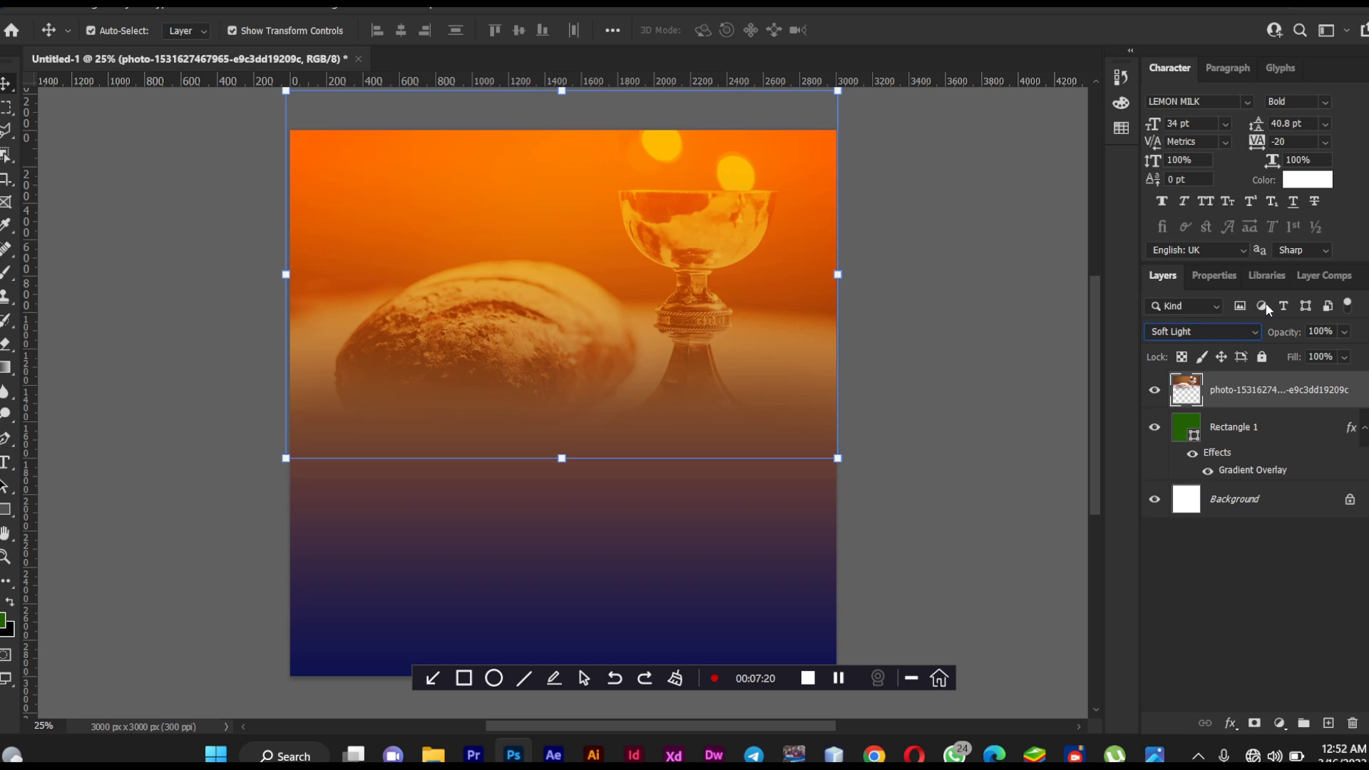
drag(1289, 338, 1258, 335)
click(961, 320)
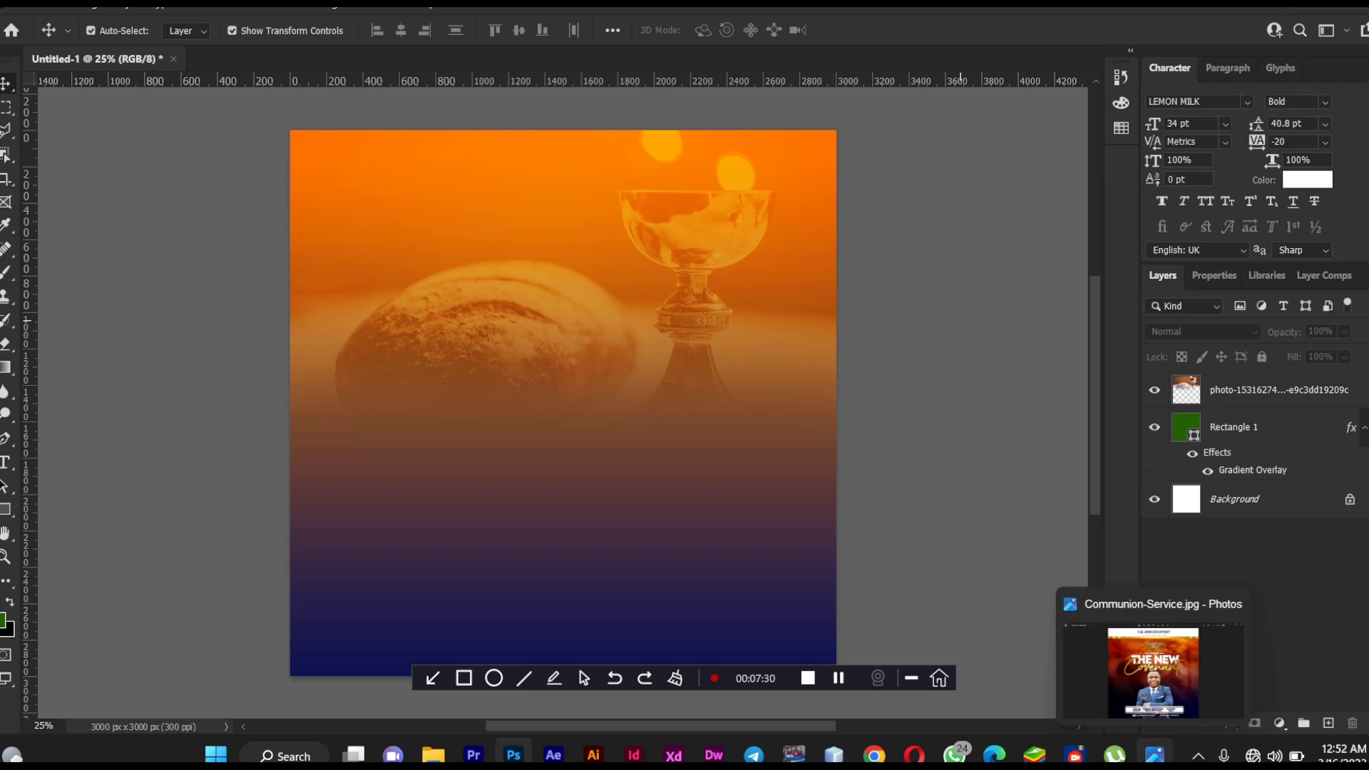
Compare the blended photo with the Communion-Service.jpg reference flyer in the image viewer, then return to Photoshop
click(1155, 755)
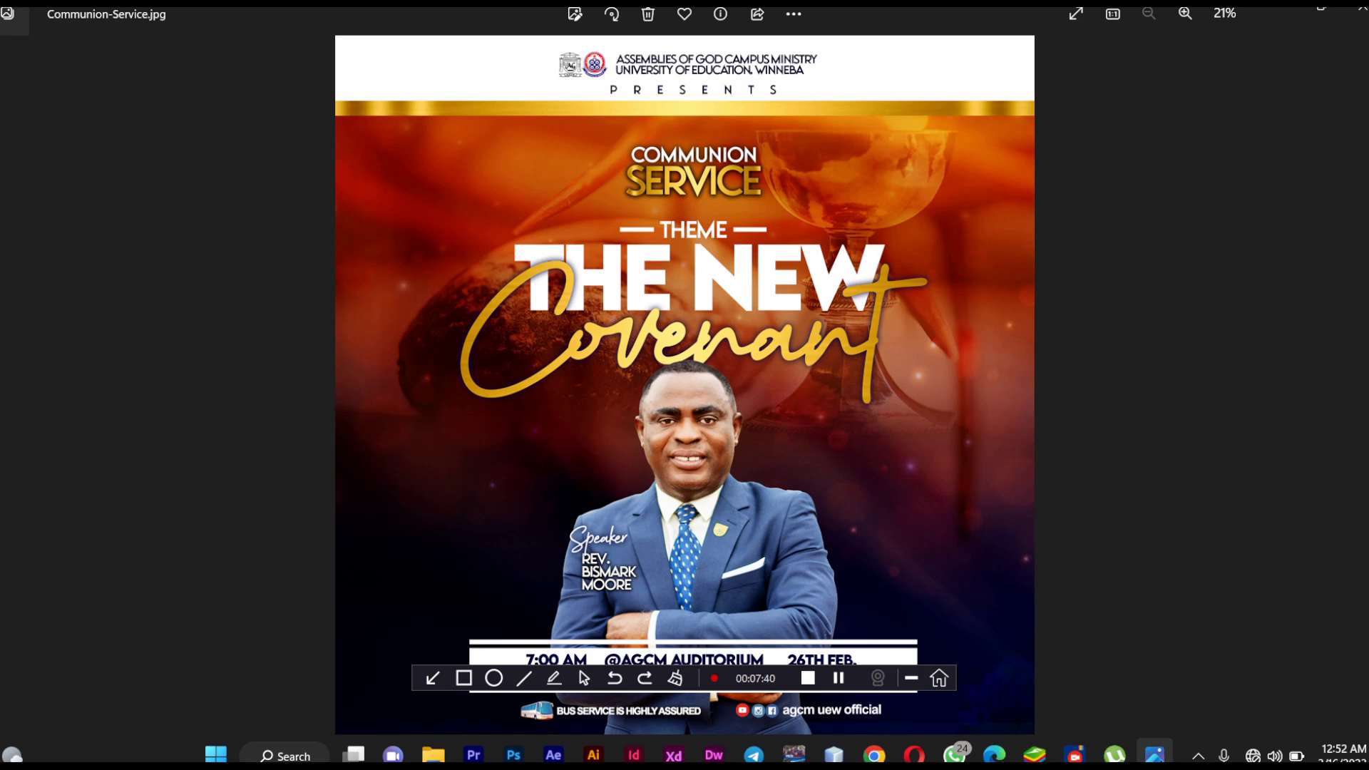
key(alt+Tab)
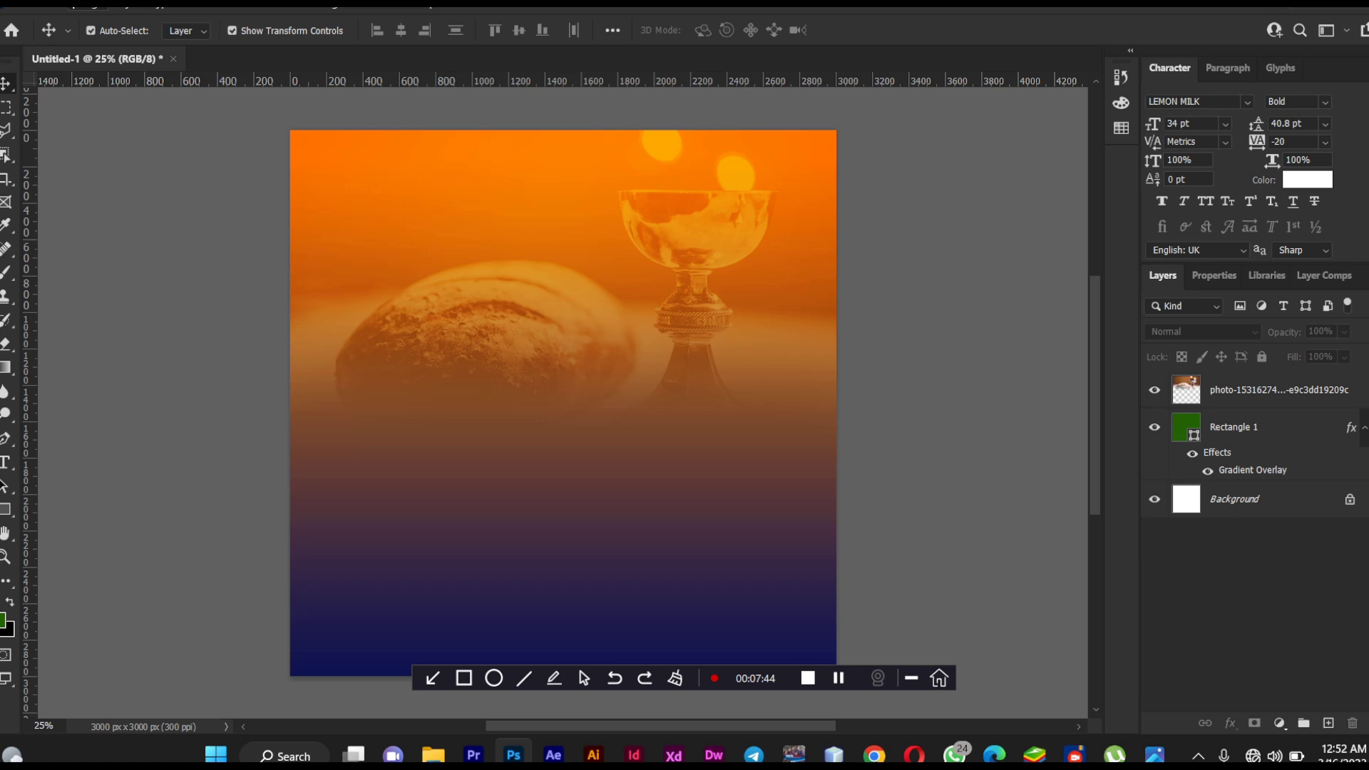
click(19, 3)
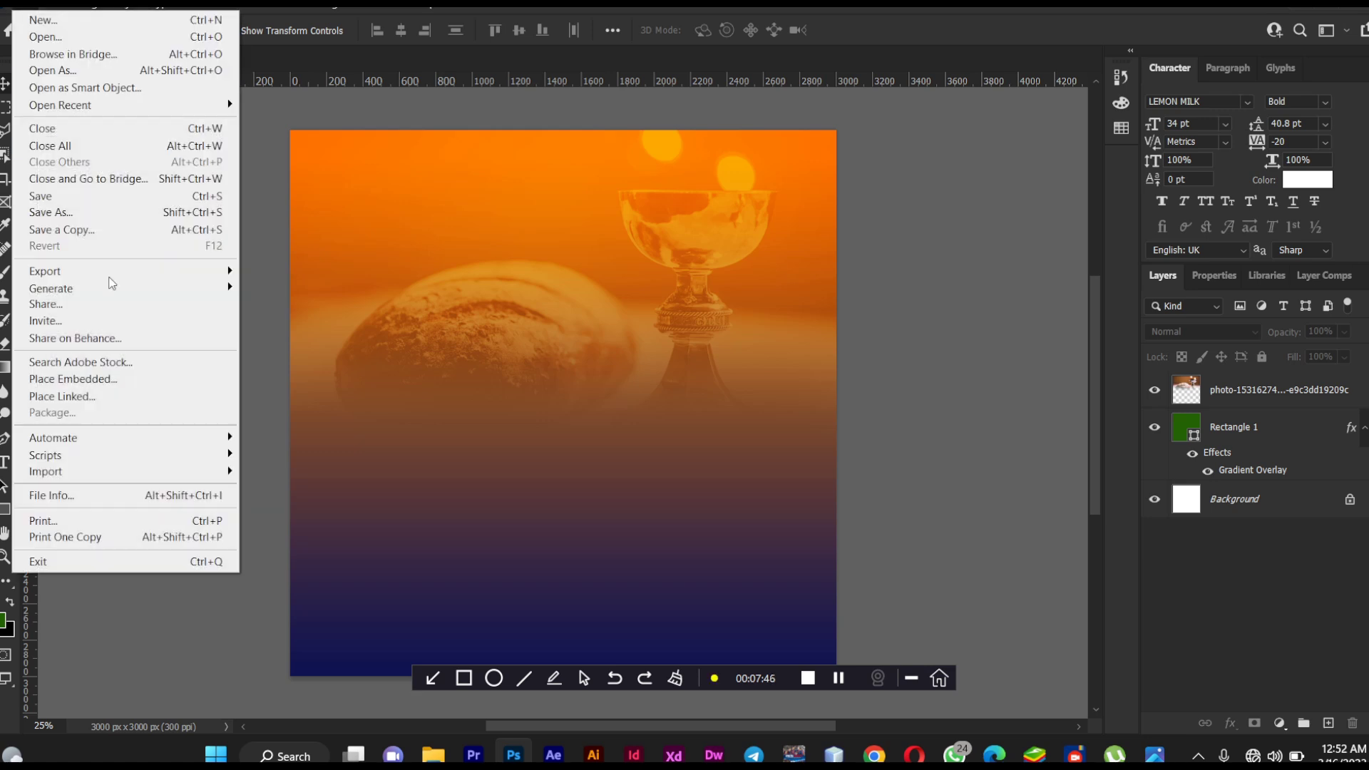
click(100, 379)
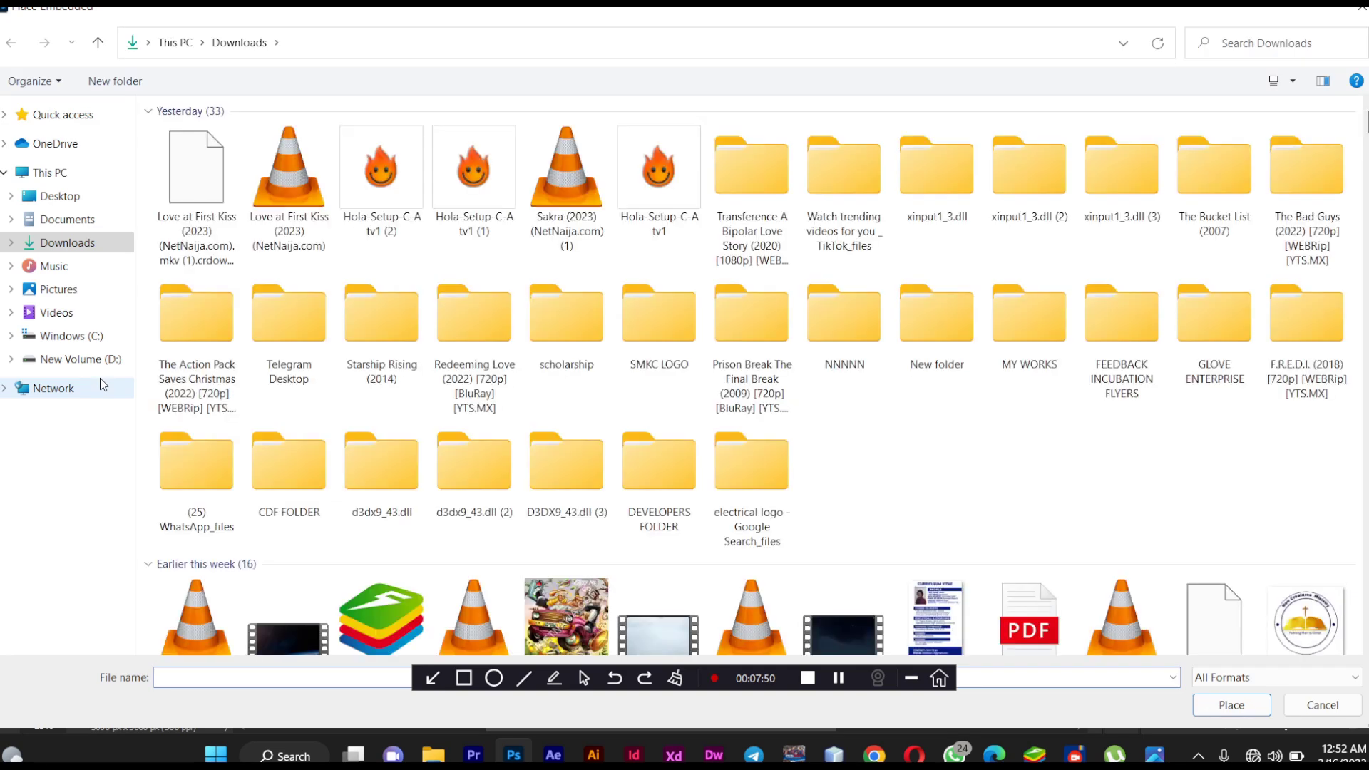
scroll(507, 425, down, 10)
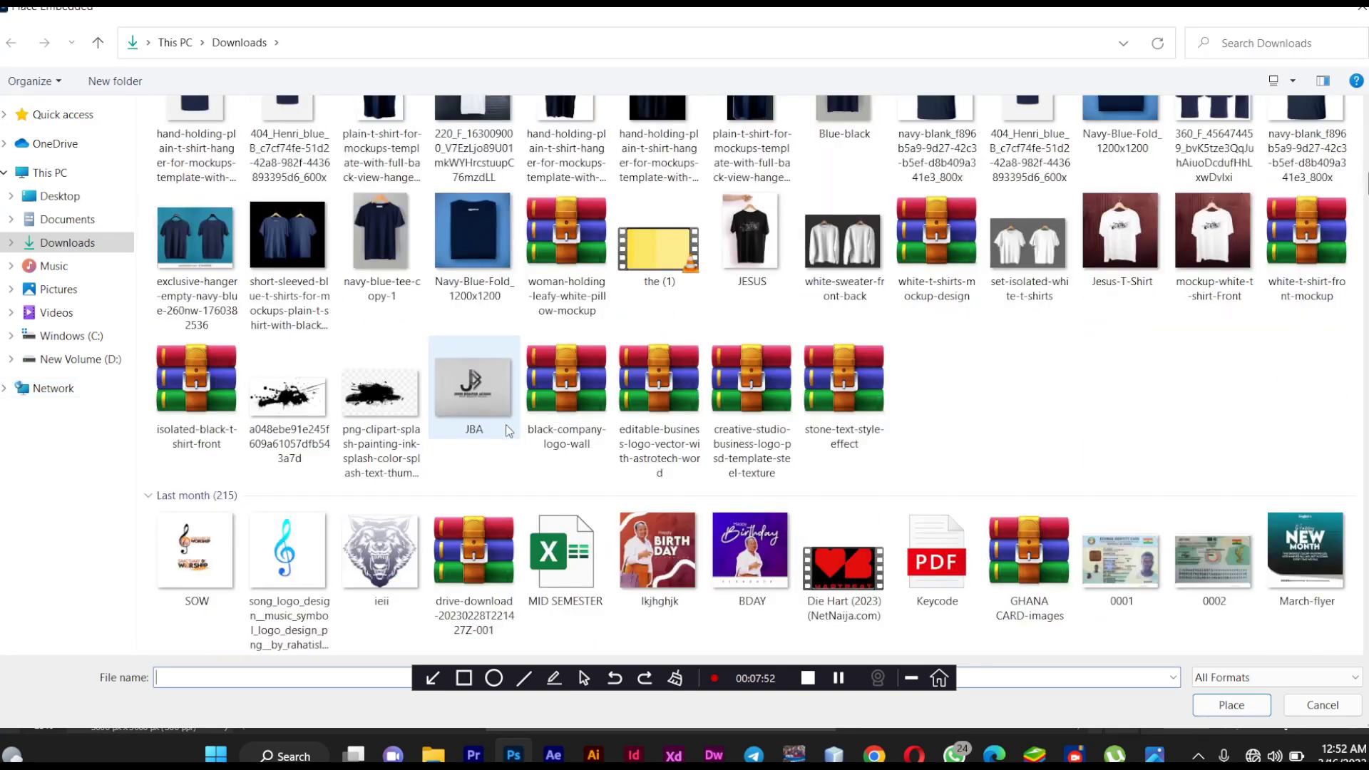
scroll(506, 425, down, 15)
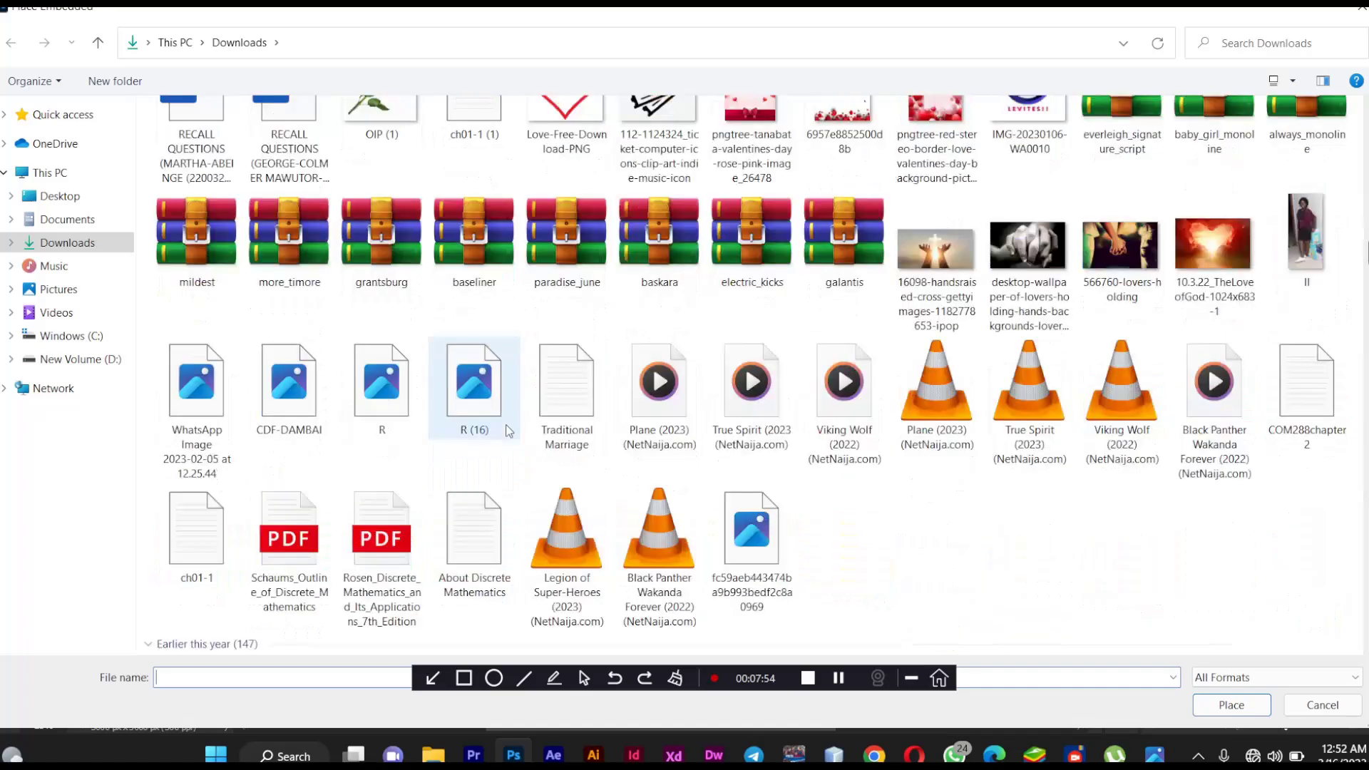
scroll(507, 427, down, 15)
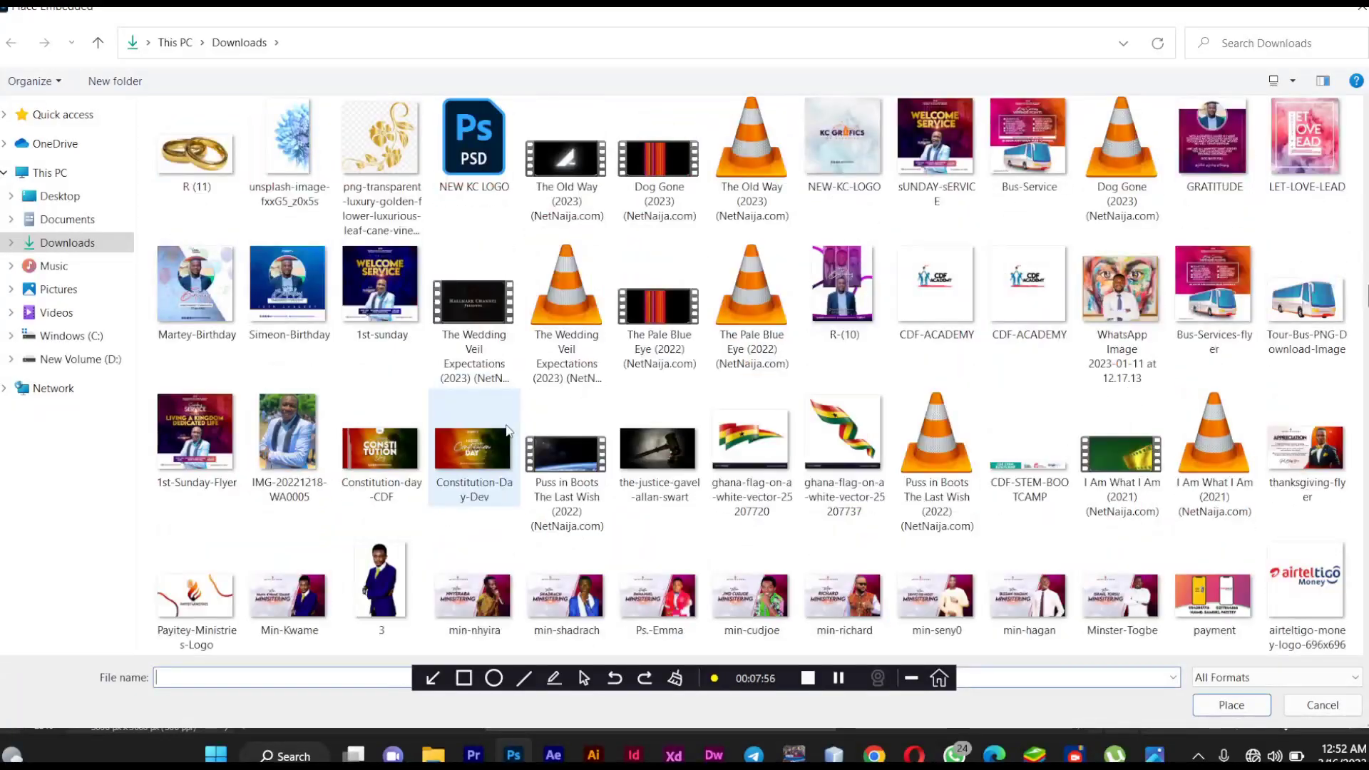
scroll(506, 427, down, 15)
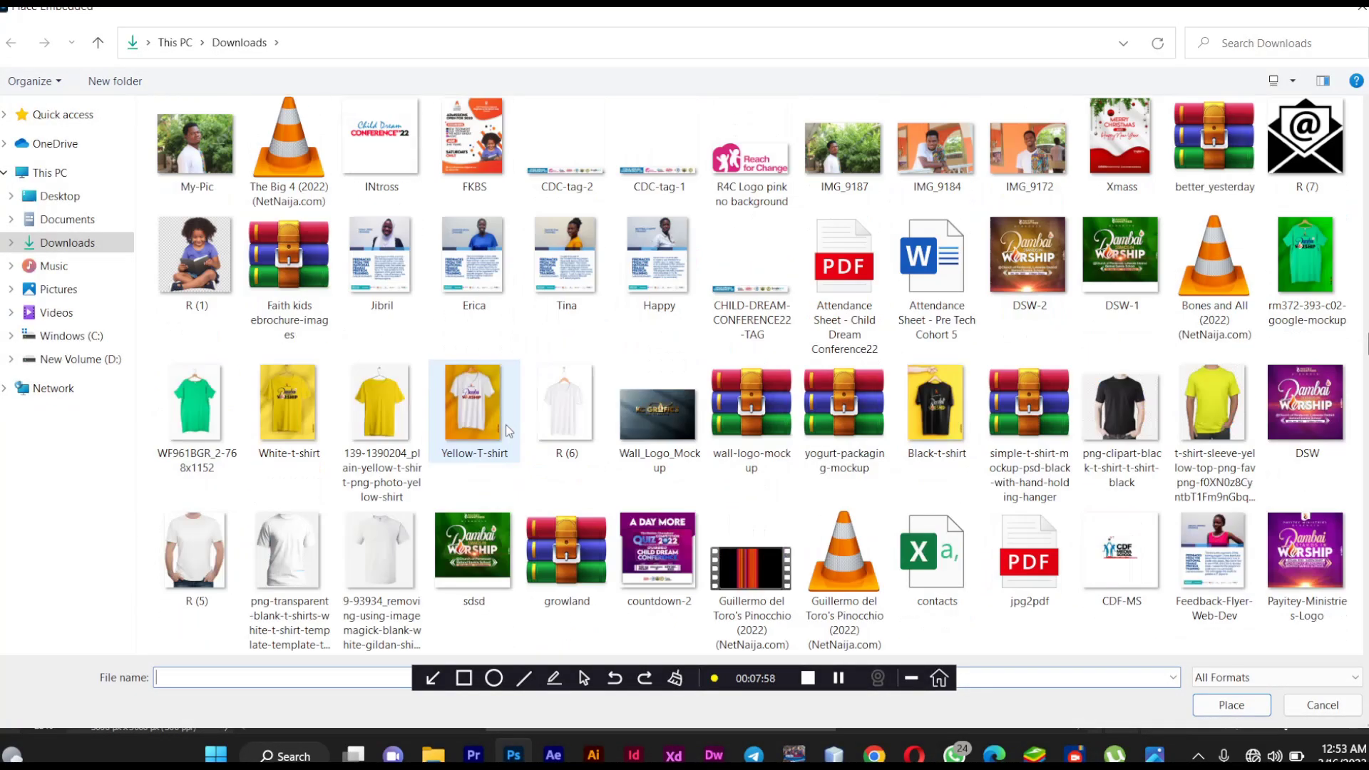
scroll(508, 430, down, 15)
scroll(508, 430, down, 10)
scroll(508, 430, down, 20)
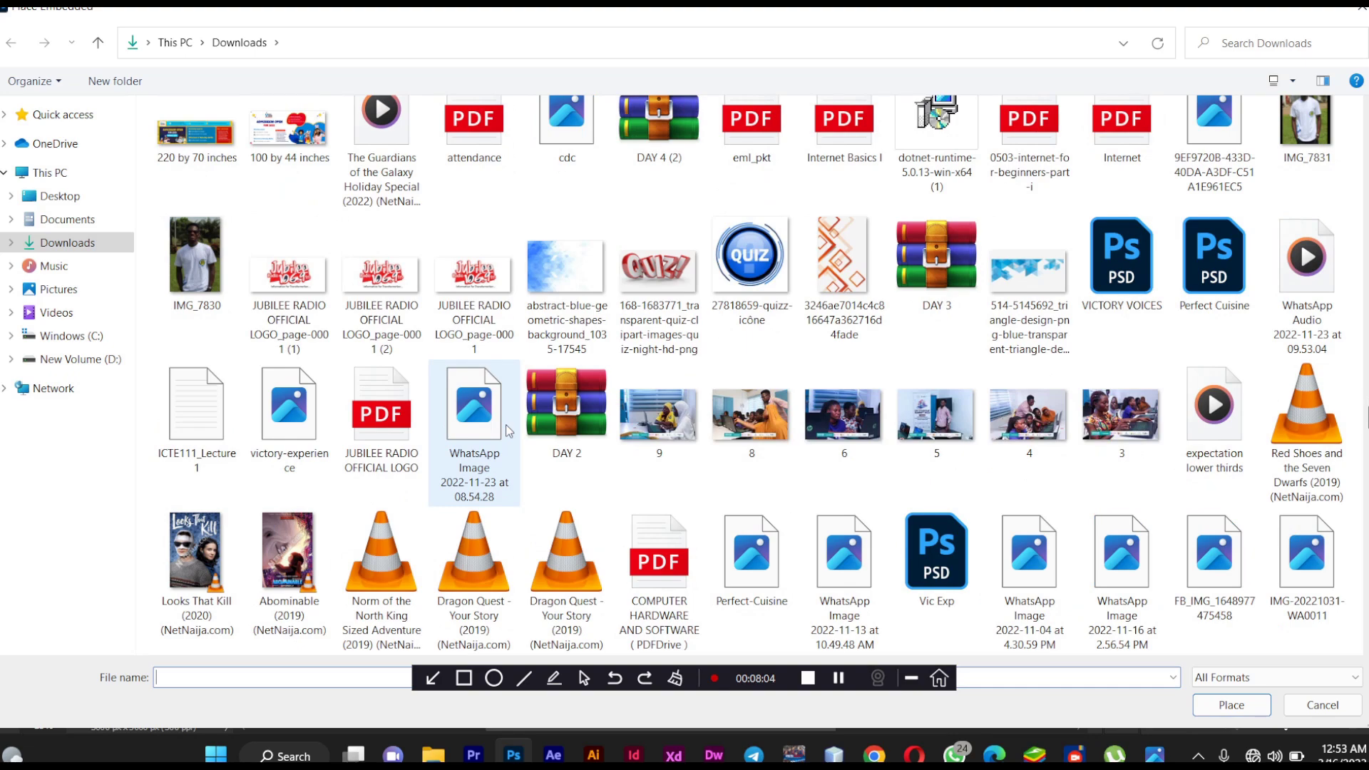
scroll(508, 430, down, 10)
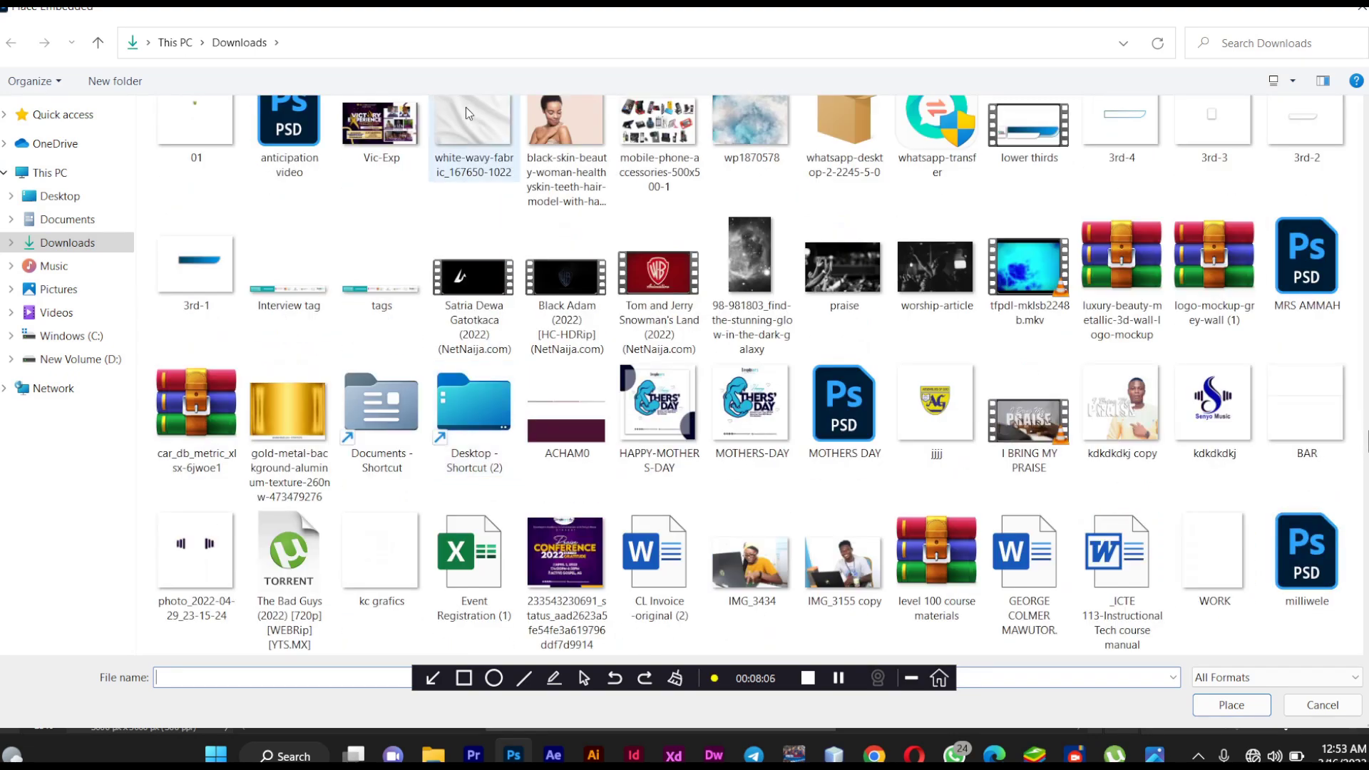
double_click(465, 108)
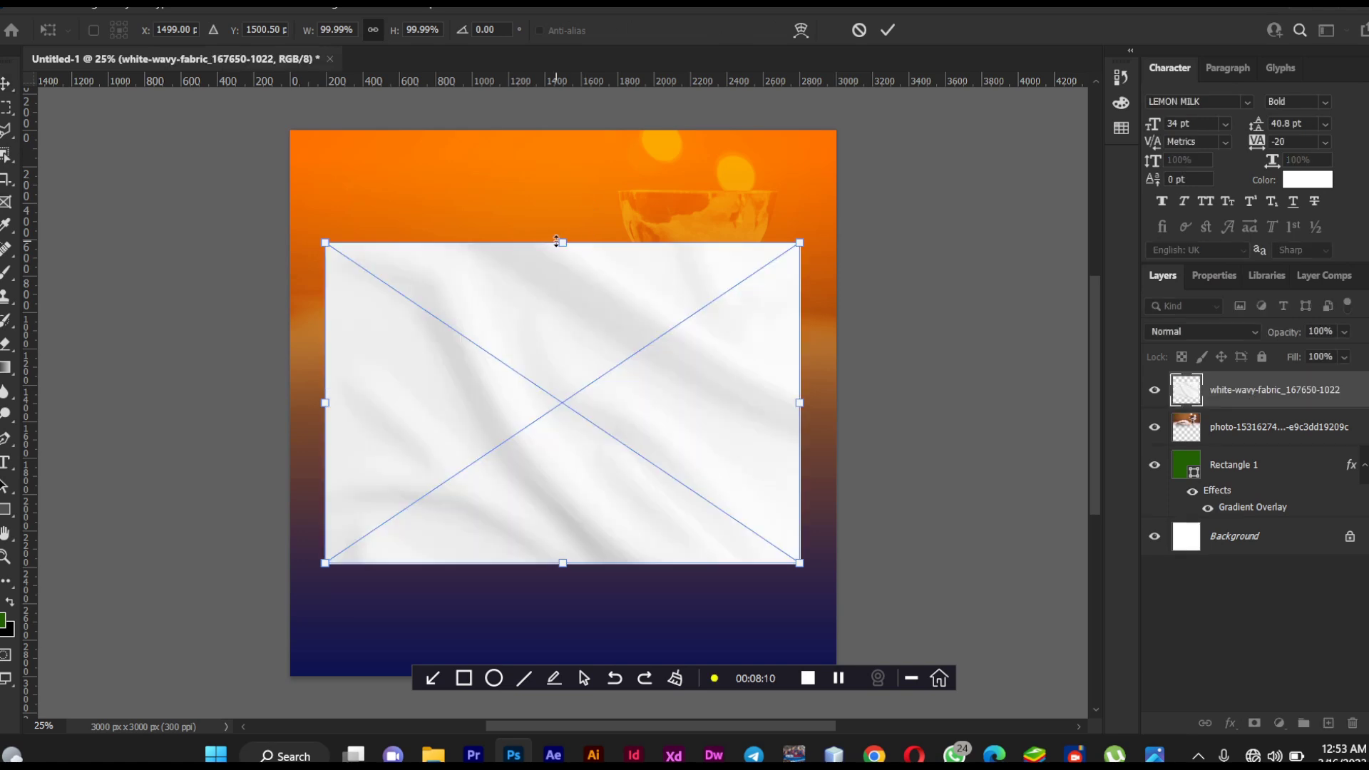
Enlarge the white fabric image to cover the whole canvas and change its blend mode so only its folds darken the artwork
drag(558, 243, 565, 119)
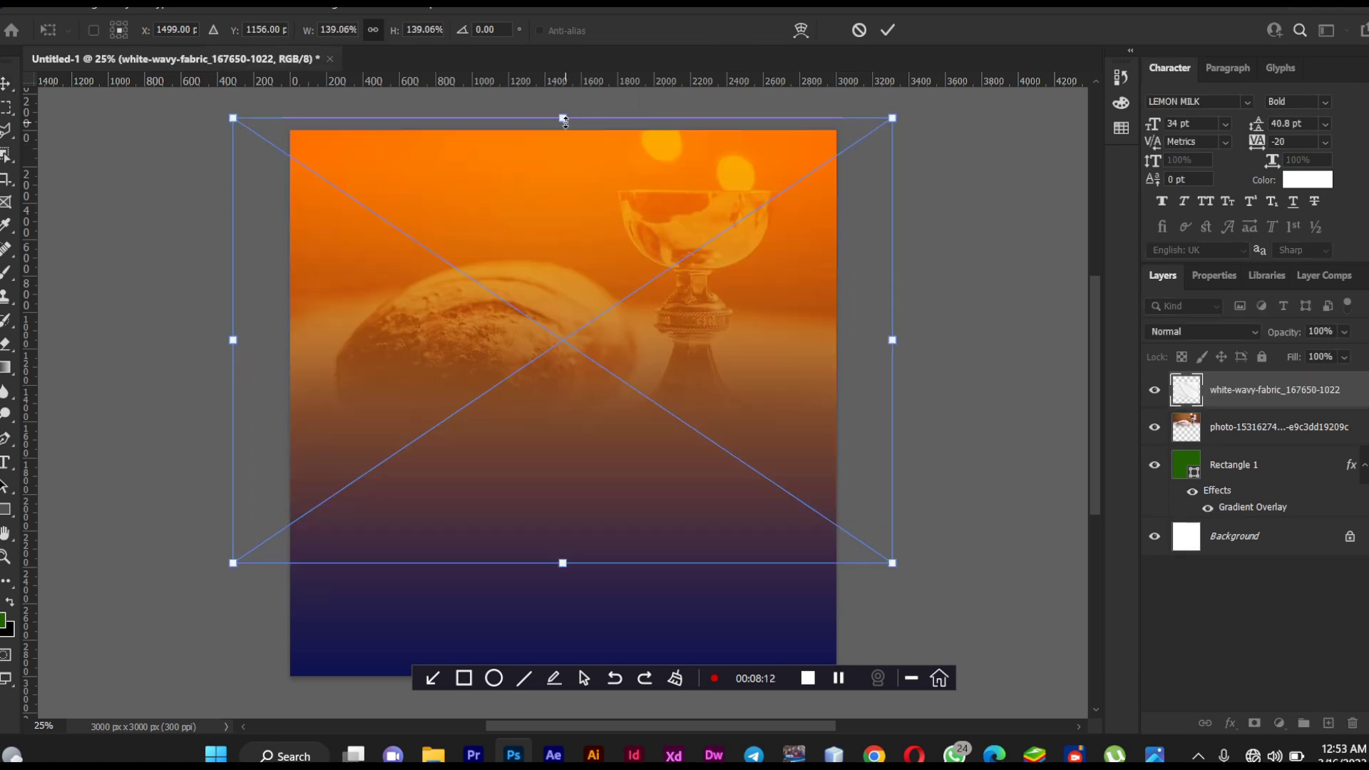
drag(560, 563, 563, 697)
key(Return)
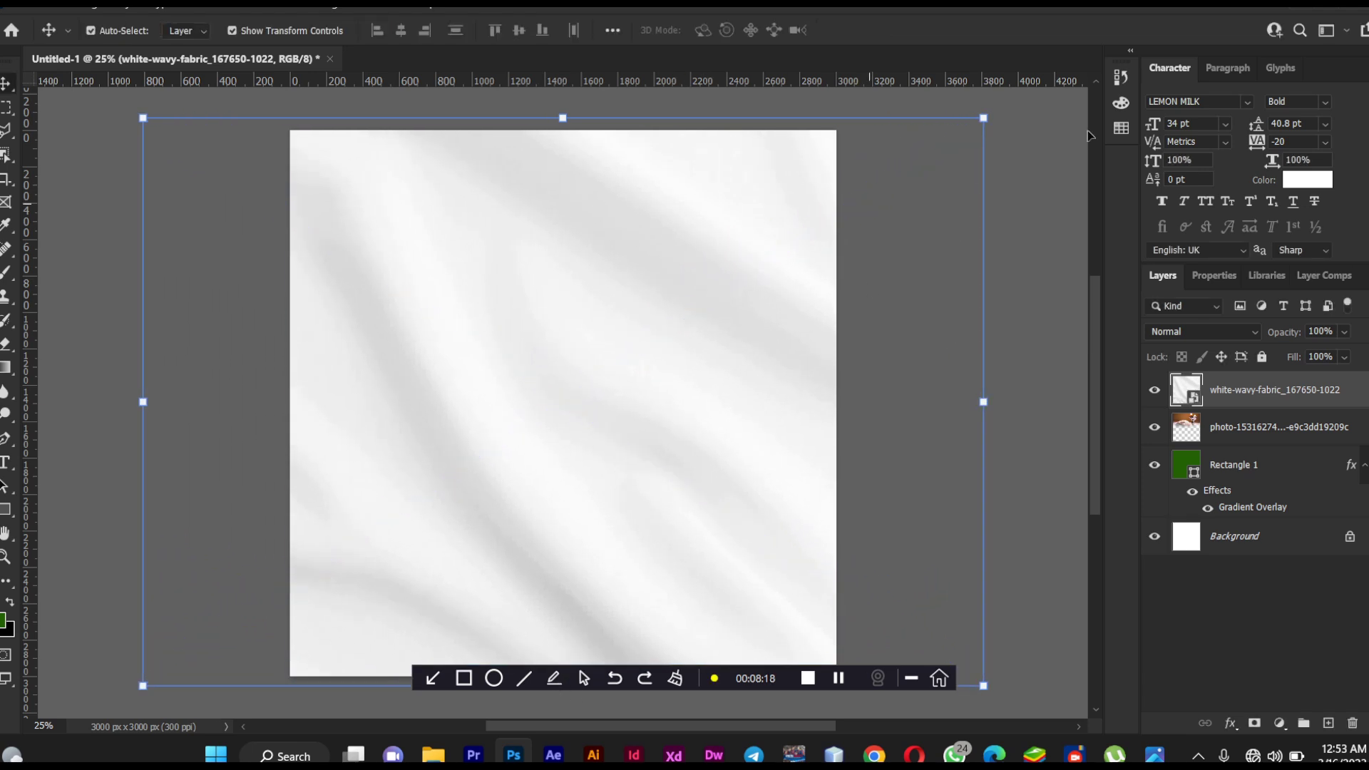
click(1209, 332)
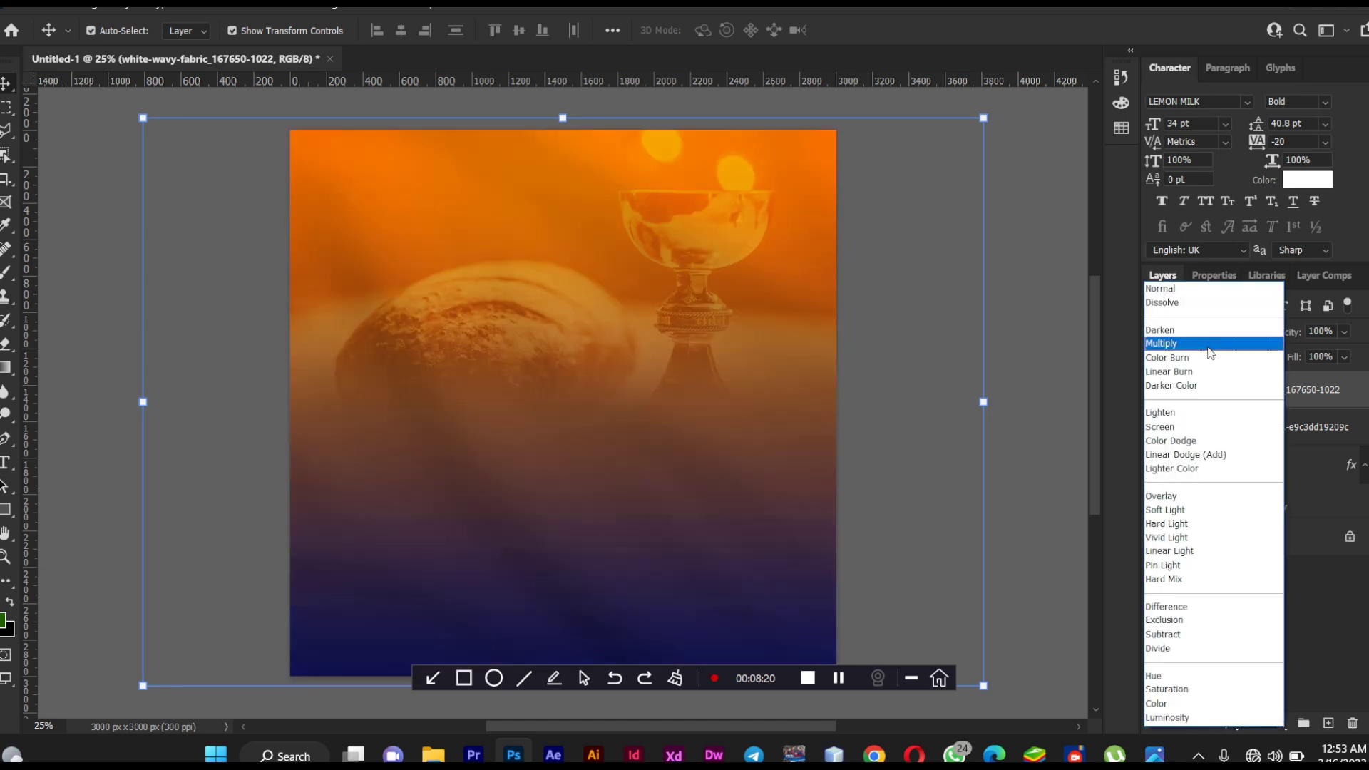
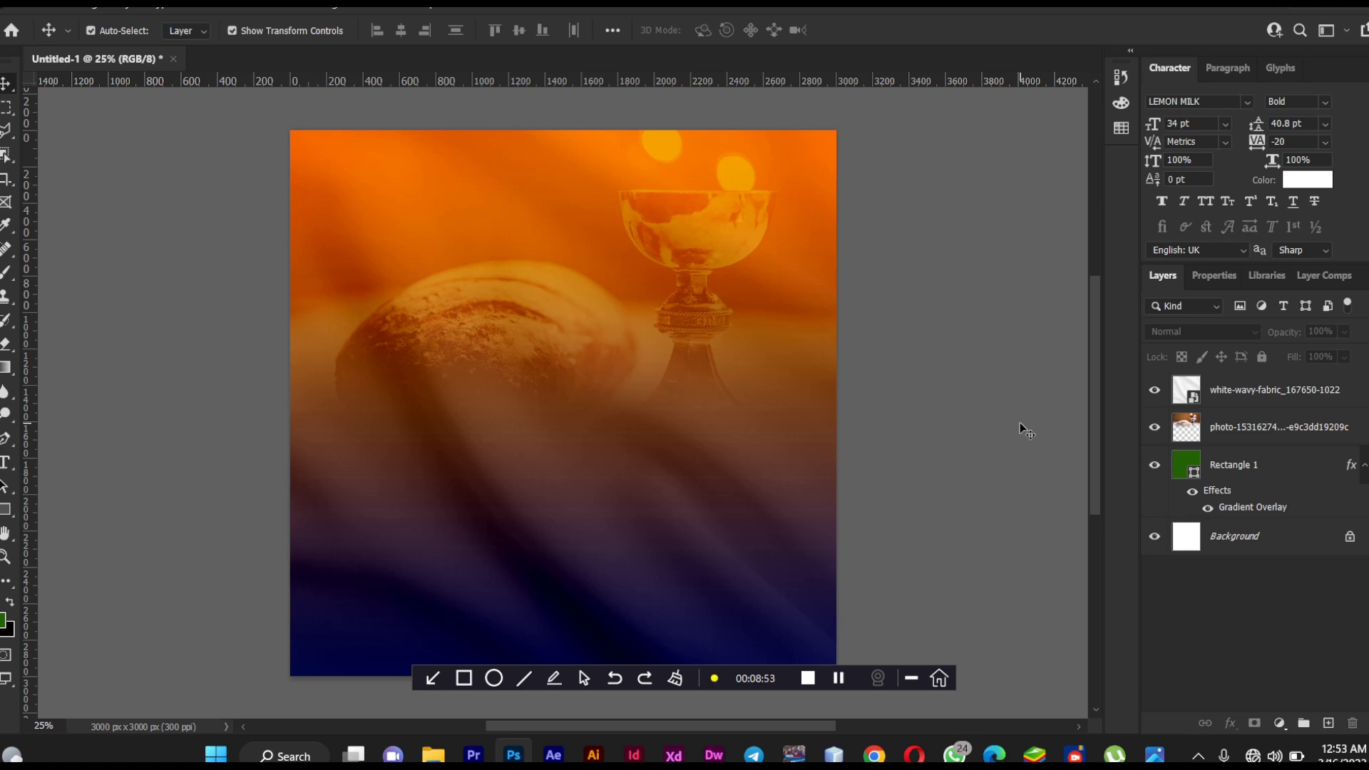
Check the Communion-Service.jpg reference, and embed the gold-glitter-light-background-vector-12545289 image from New Volume (D:) in the Photoshop flyer
click(1154, 754)
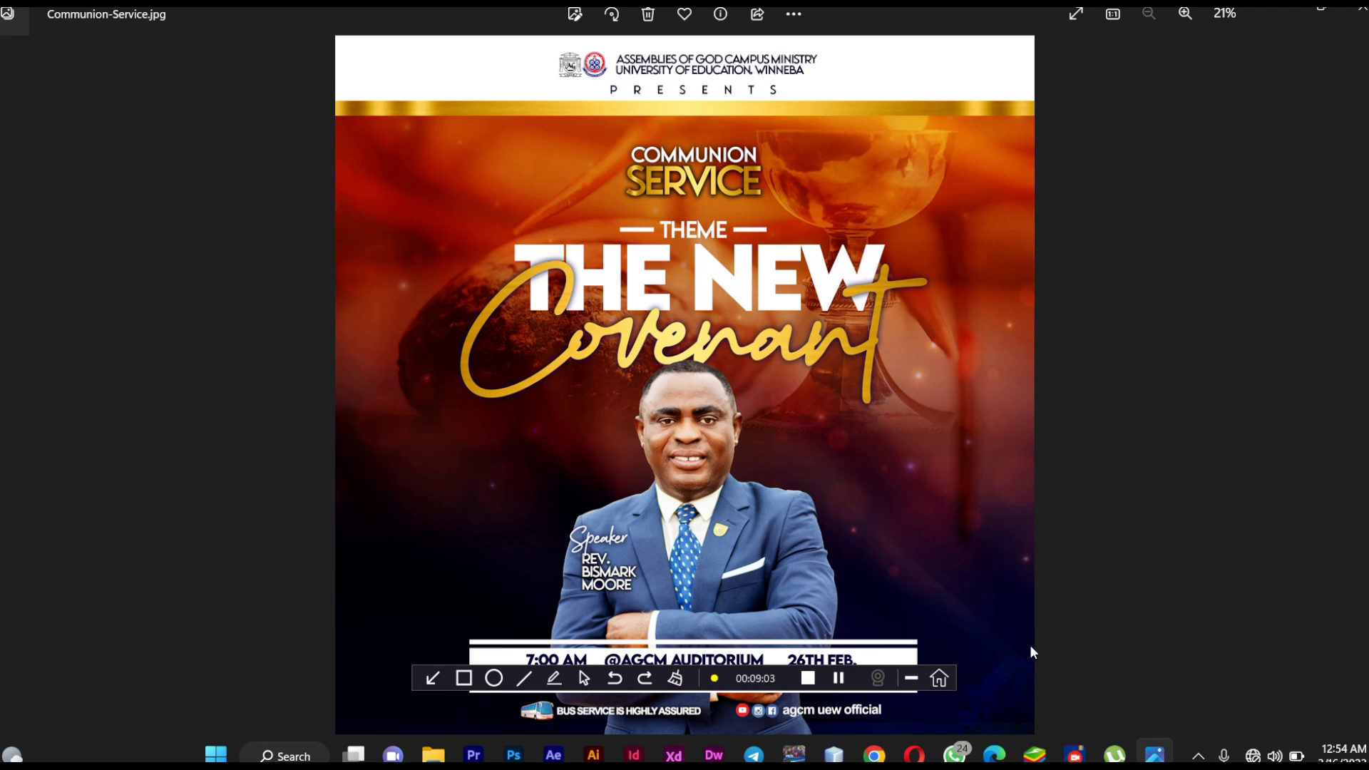
click(1154, 754)
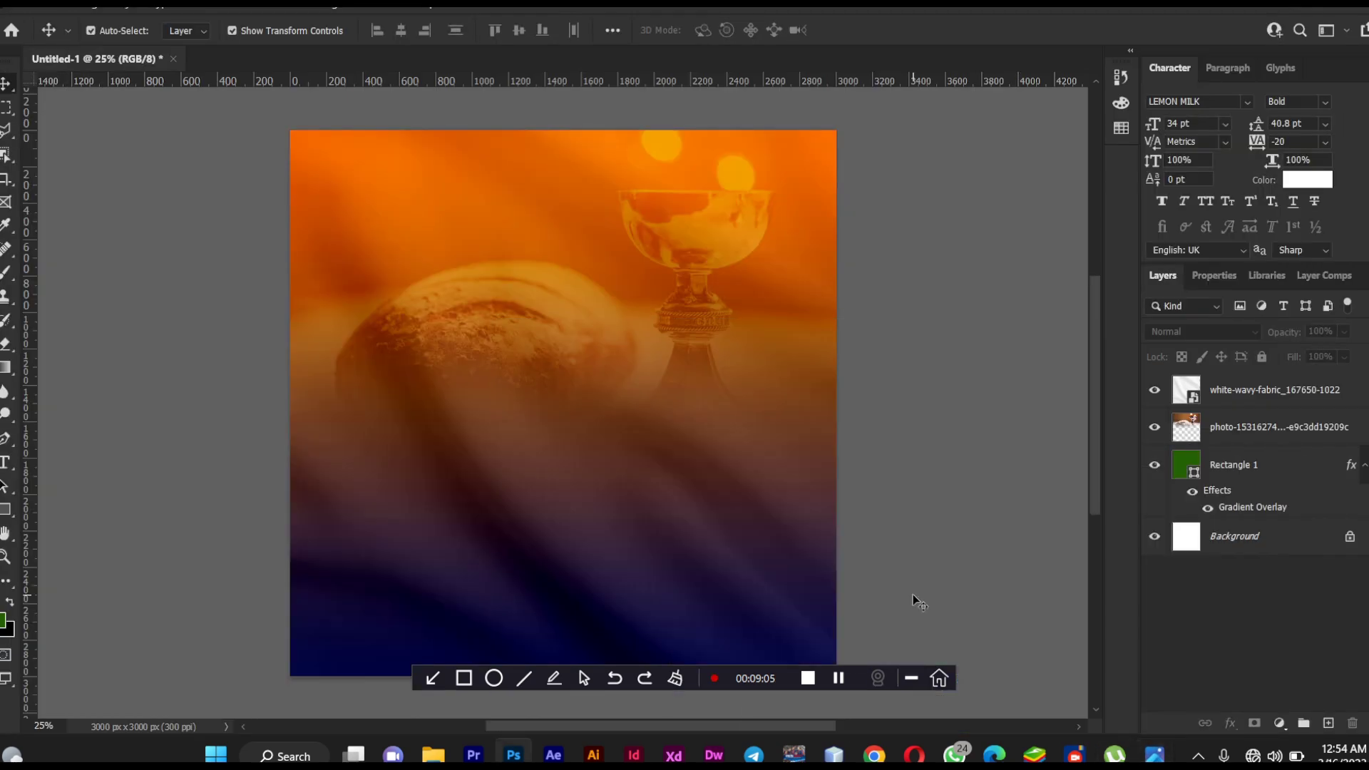
click(27, 5)
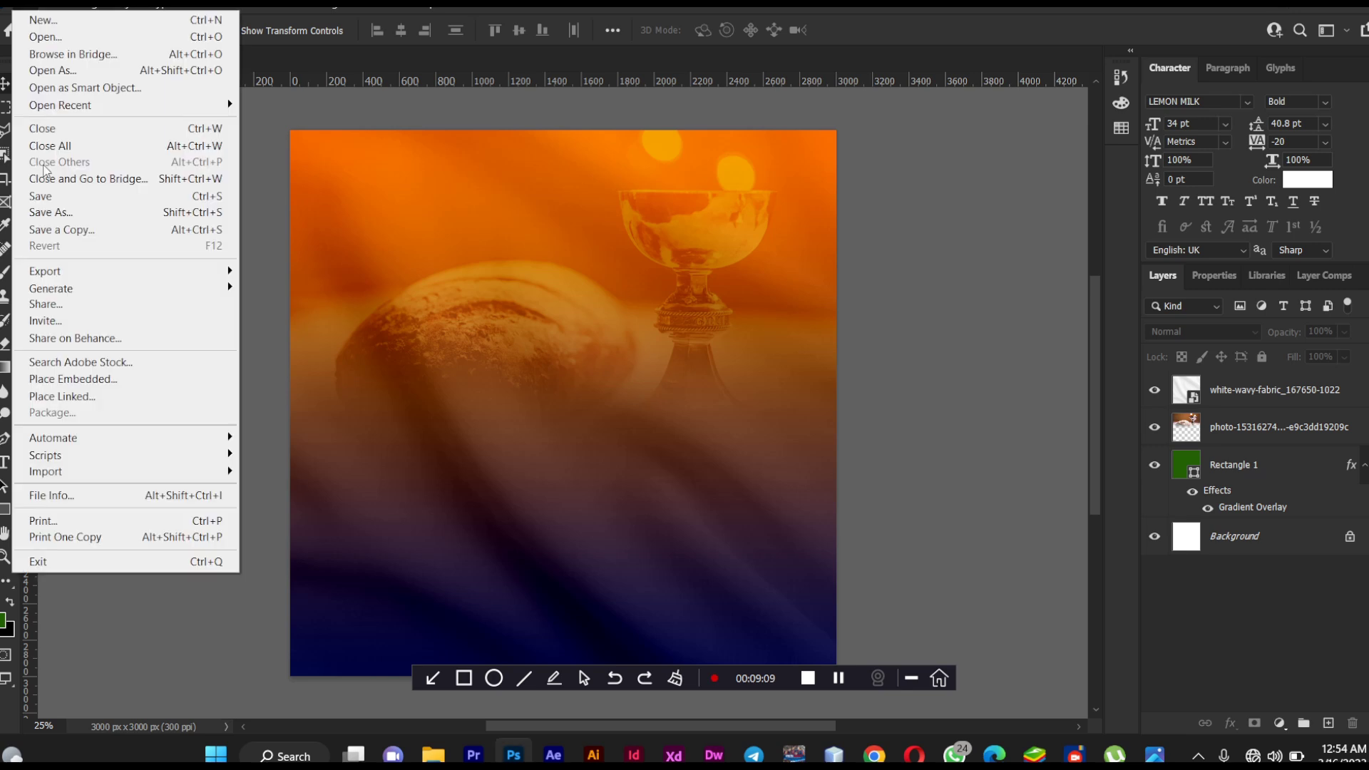
click(78, 377)
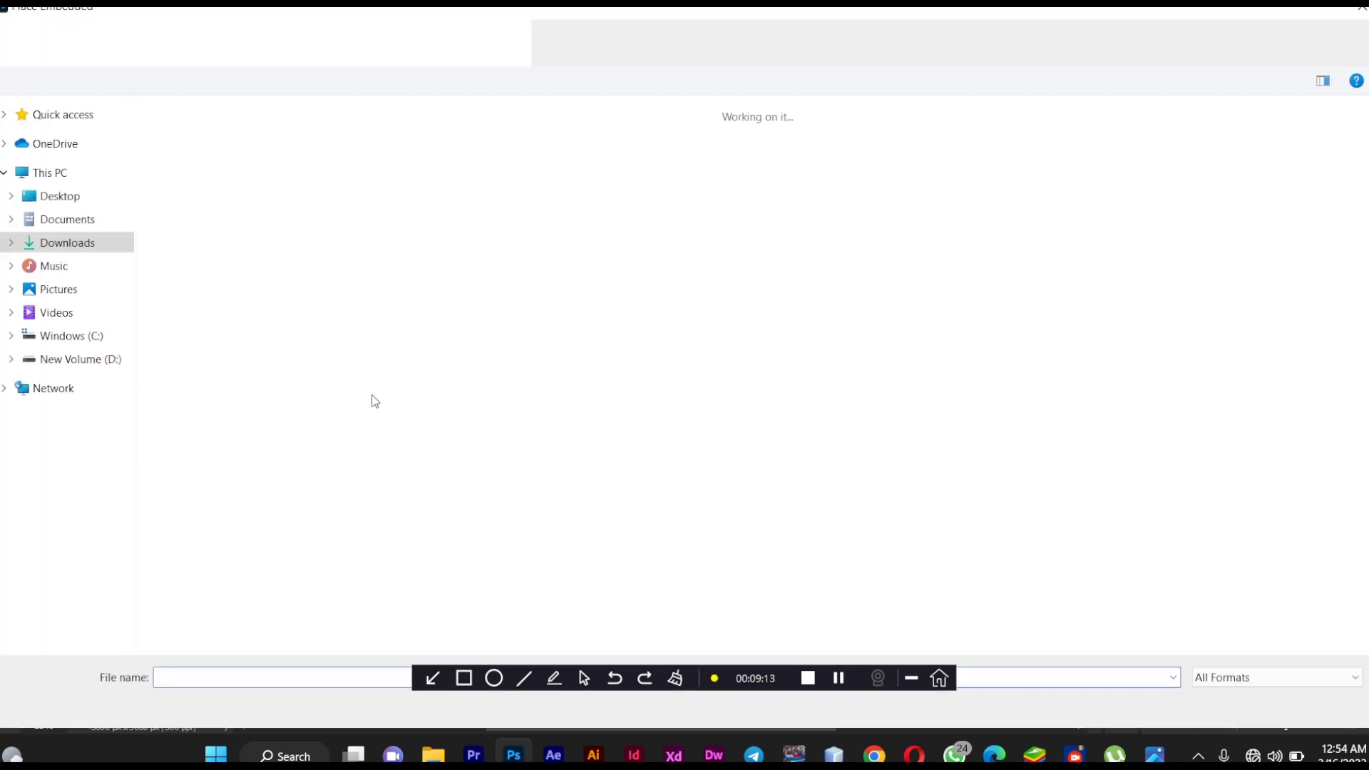
scroll(605, 416, down, 20)
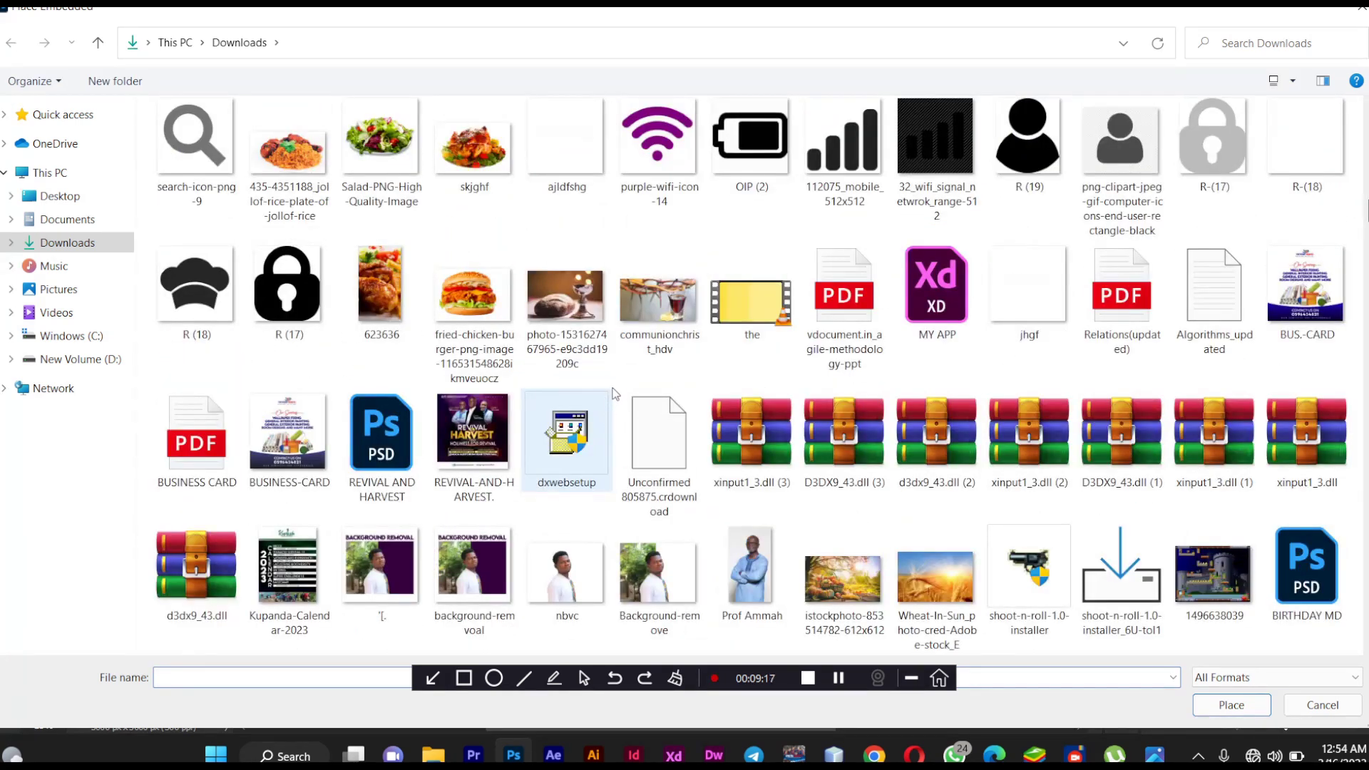
scroll(620, 383, down, 3)
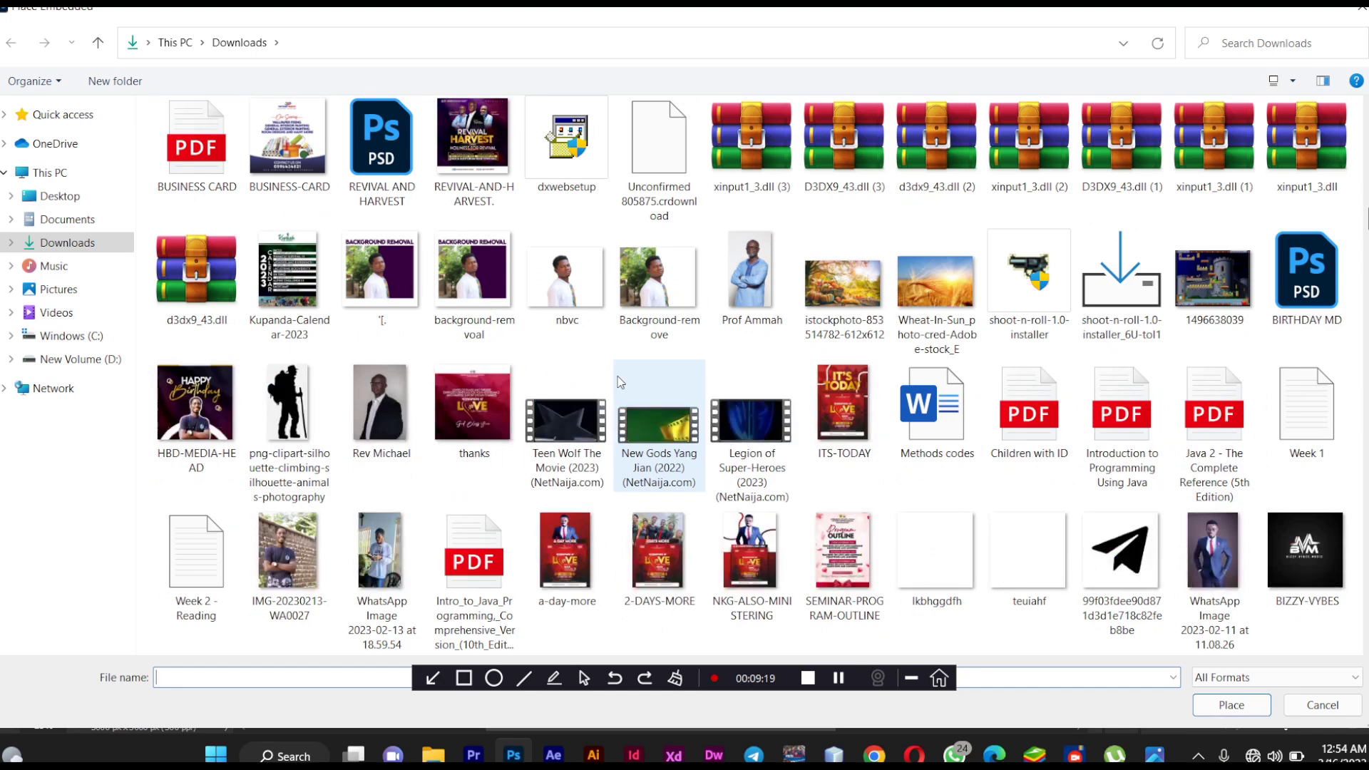
scroll(619, 383, down, 3)
scroll(619, 383, down, 3)
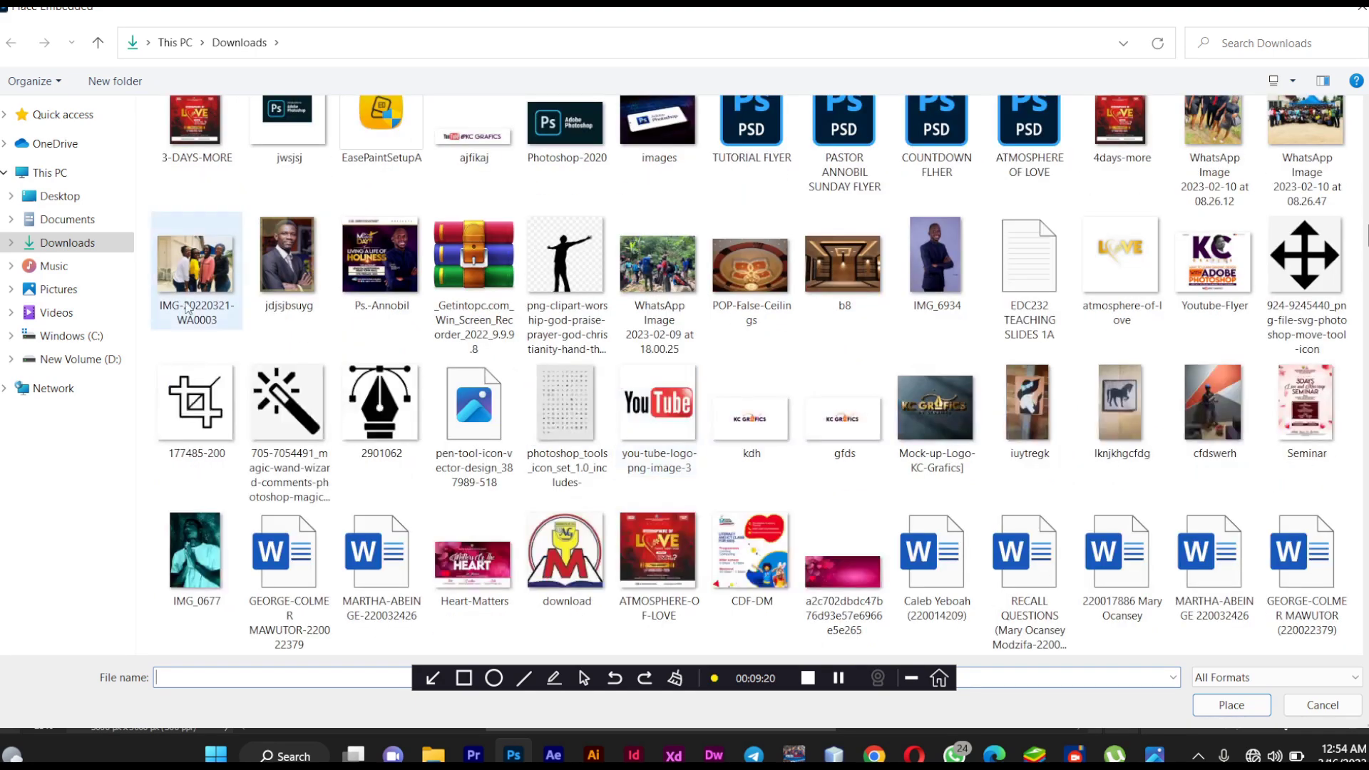
click(107, 360)
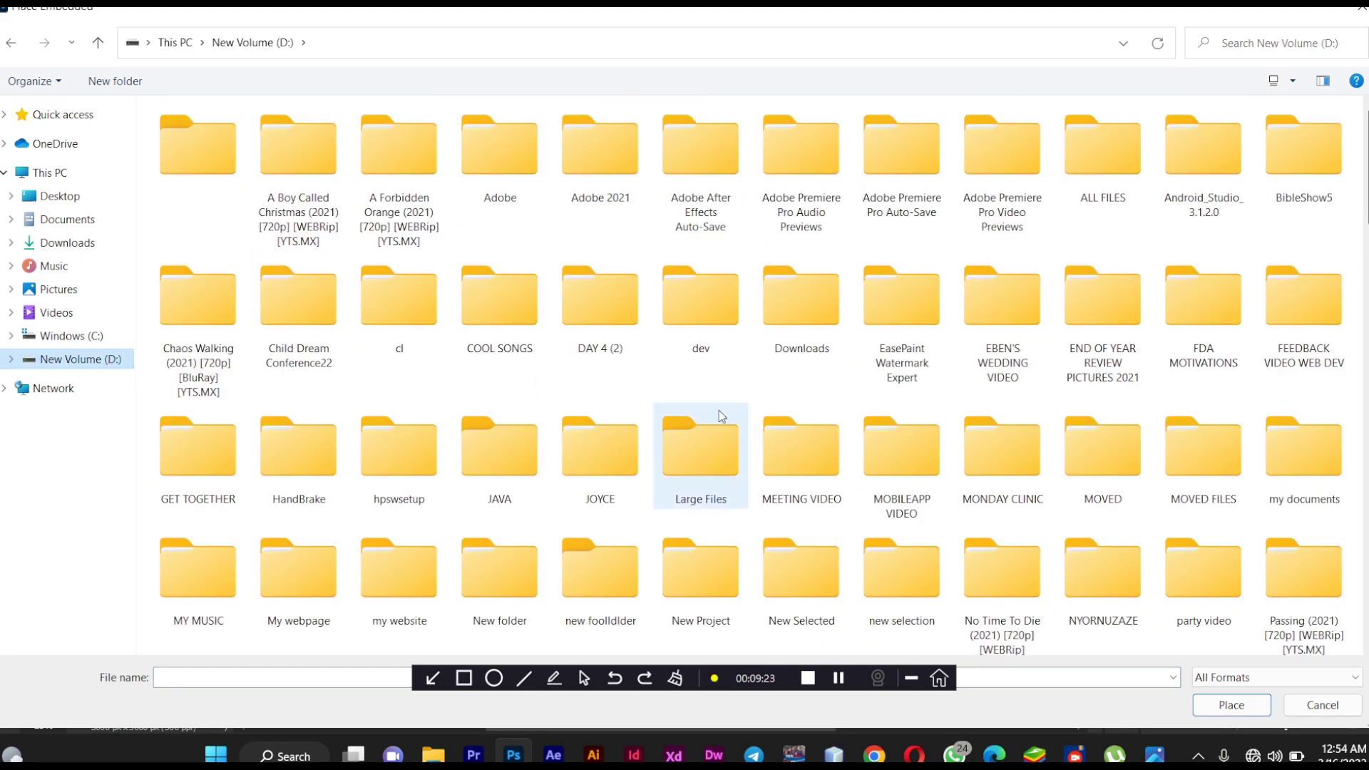
scroll(722, 417, down, 10)
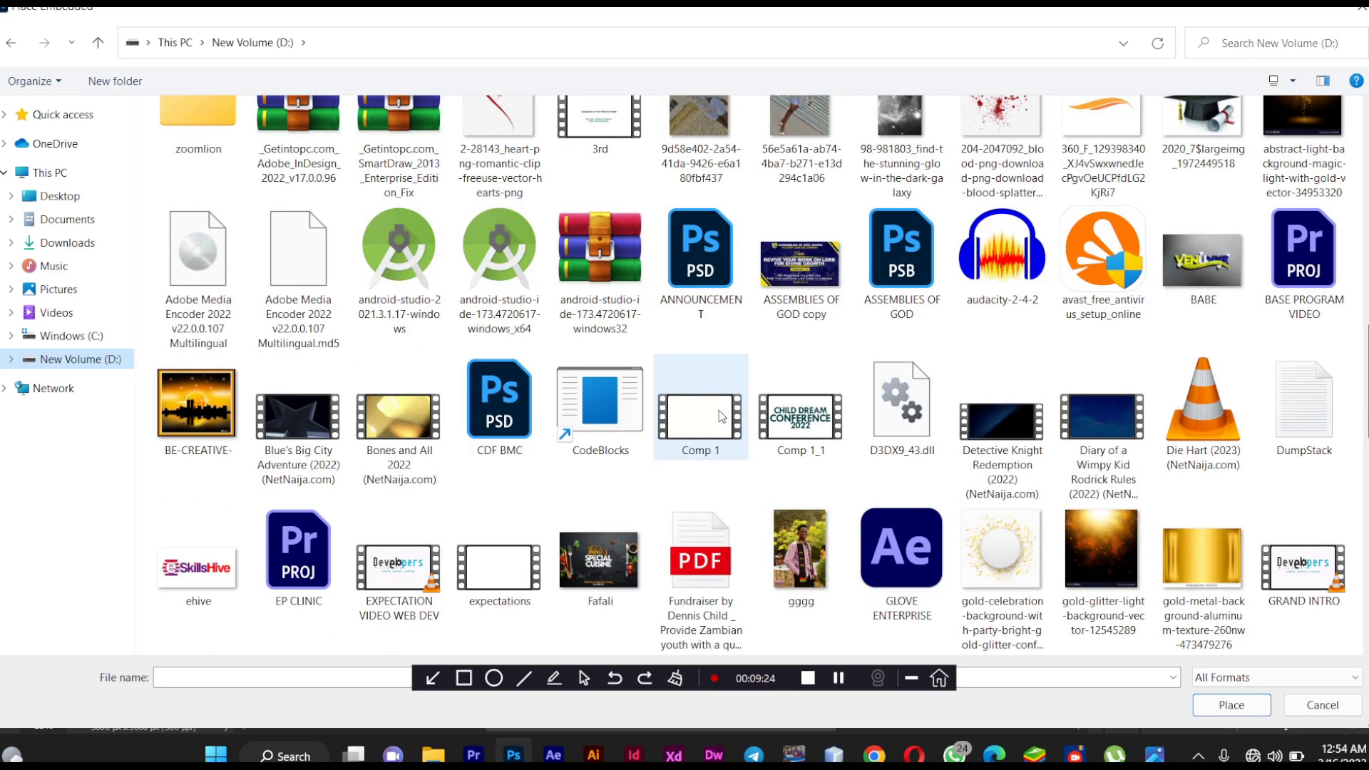
double_click(1089, 545)
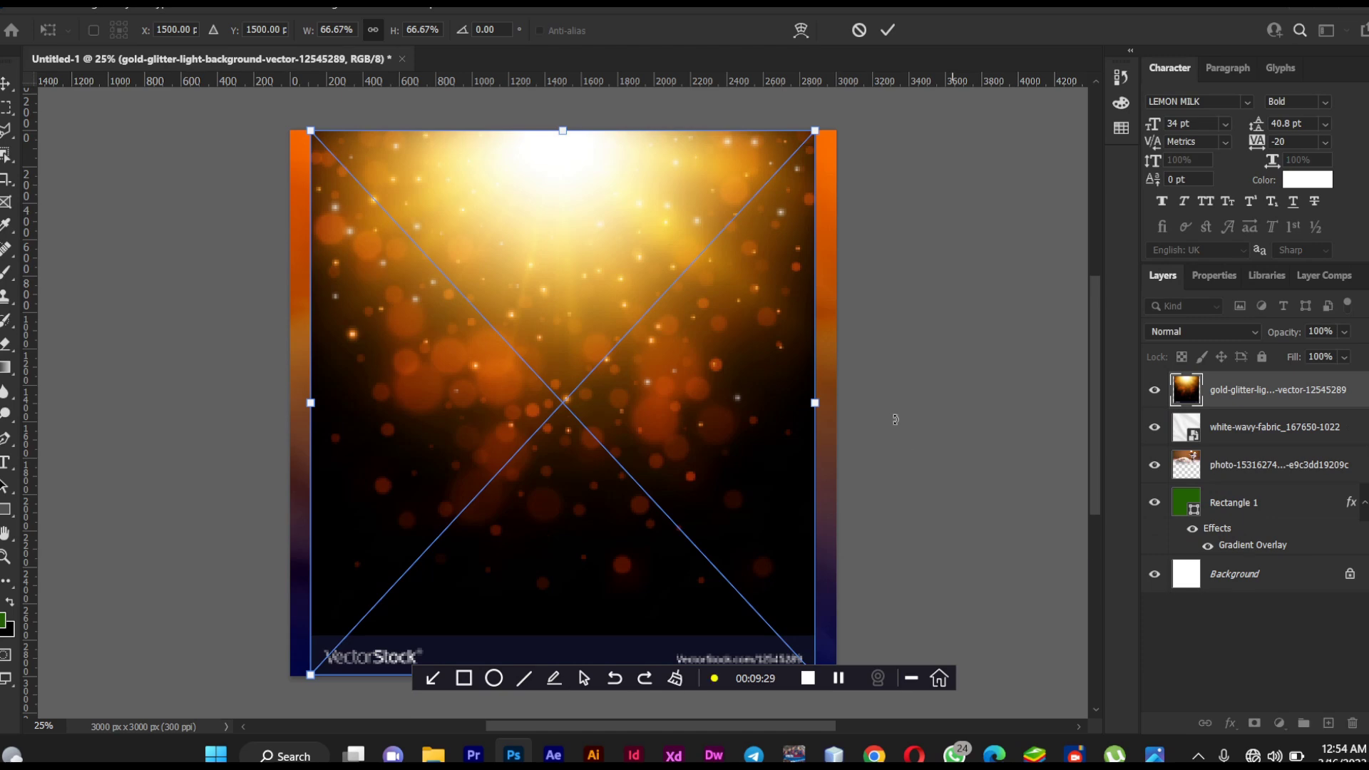
Enlarge the gold glitter image proportionally past the canvas edges, pushing its VectorStock strip out of the visible area
drag(816, 403, 841, 403)
drag(312, 403, 256, 403)
key(Return)
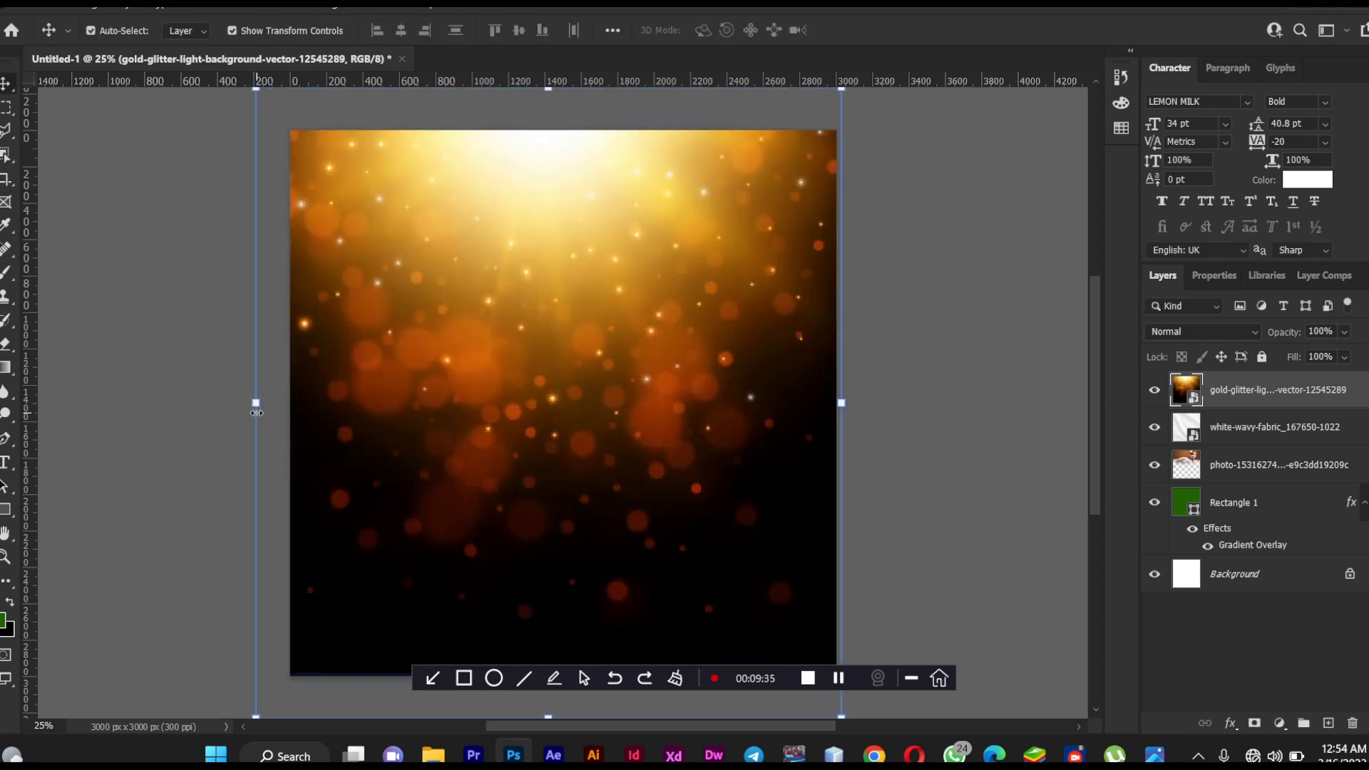
Set the gold glitter layer's blend mode to Soft Light and its opacity to 64%, and deselect the layer
click(1169, 332)
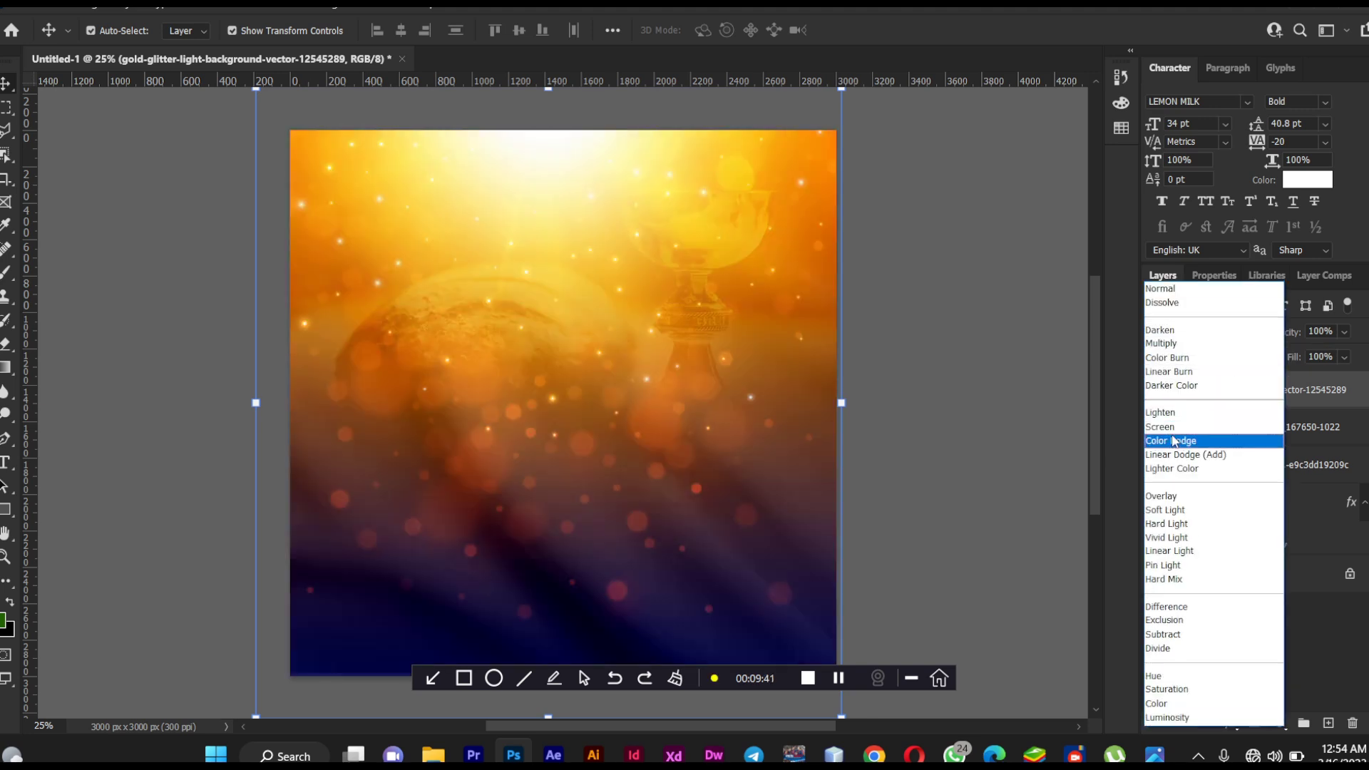
click(1178, 511)
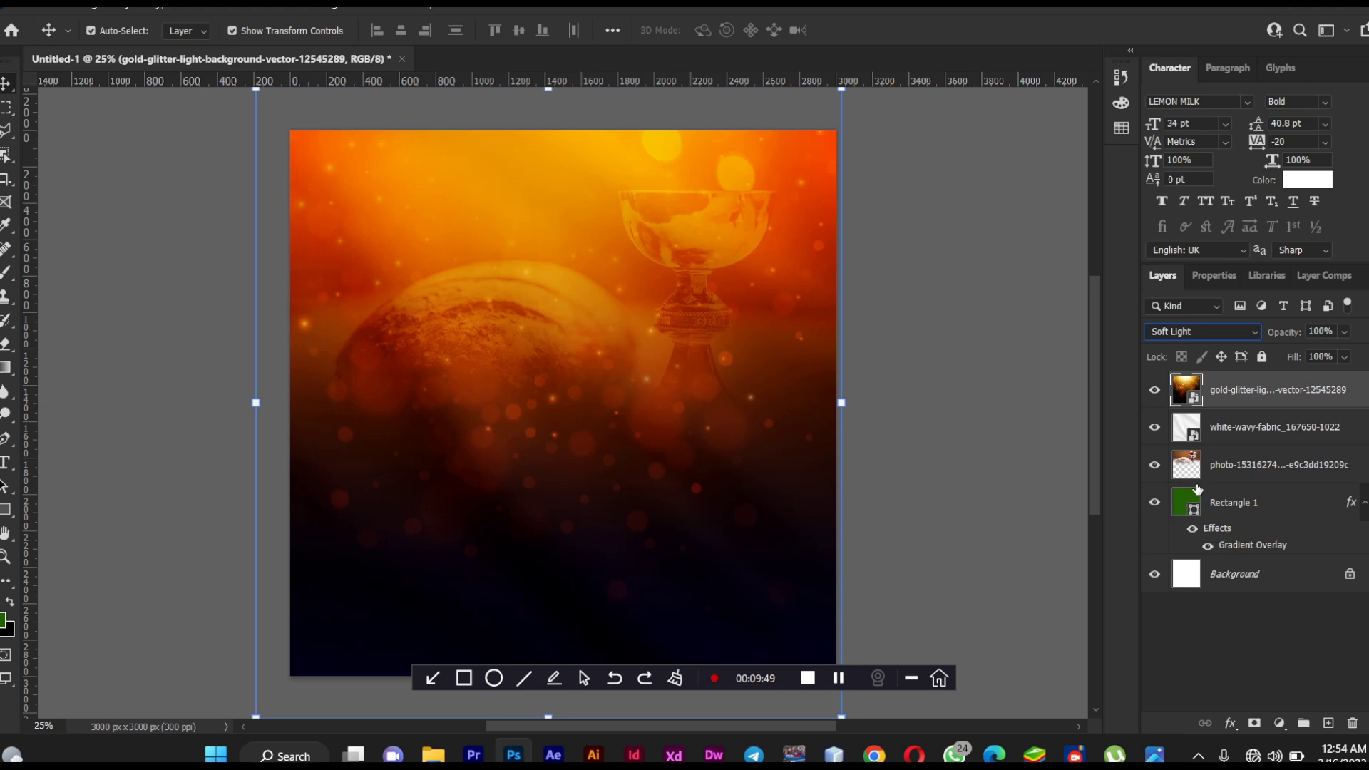
drag(1281, 335, 1249, 340)
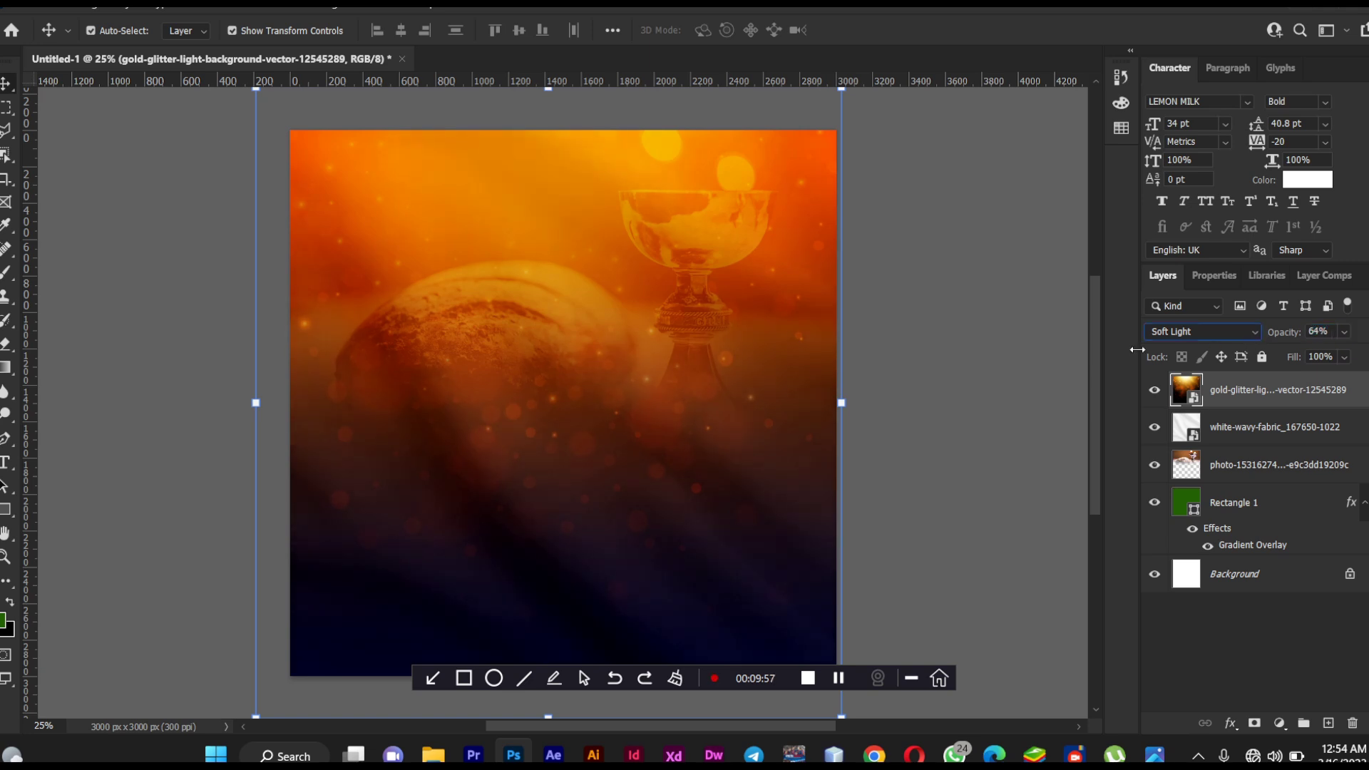
click(990, 372)
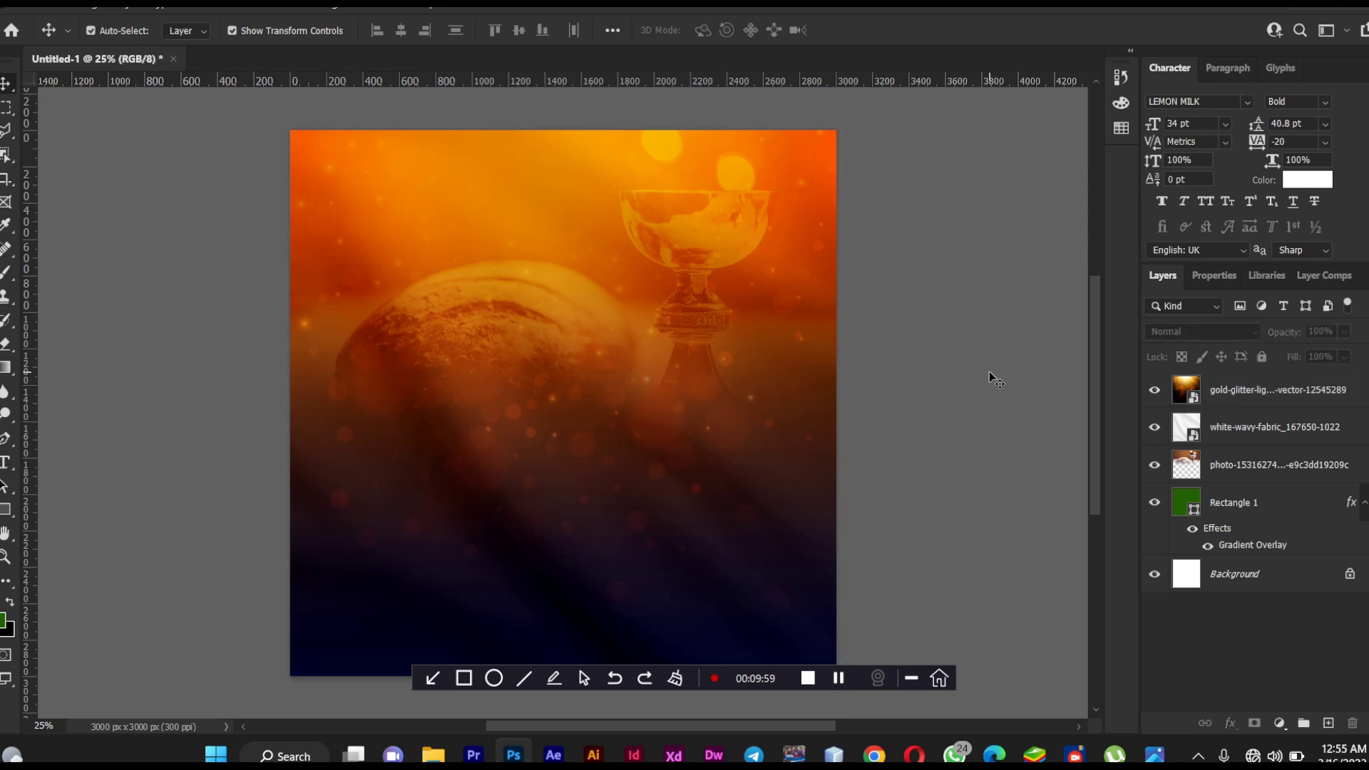
Compare the glitter-blended background with the Communion-Service.jpg reference flyer in the image viewer, and return to Photoshop
click(1154, 755)
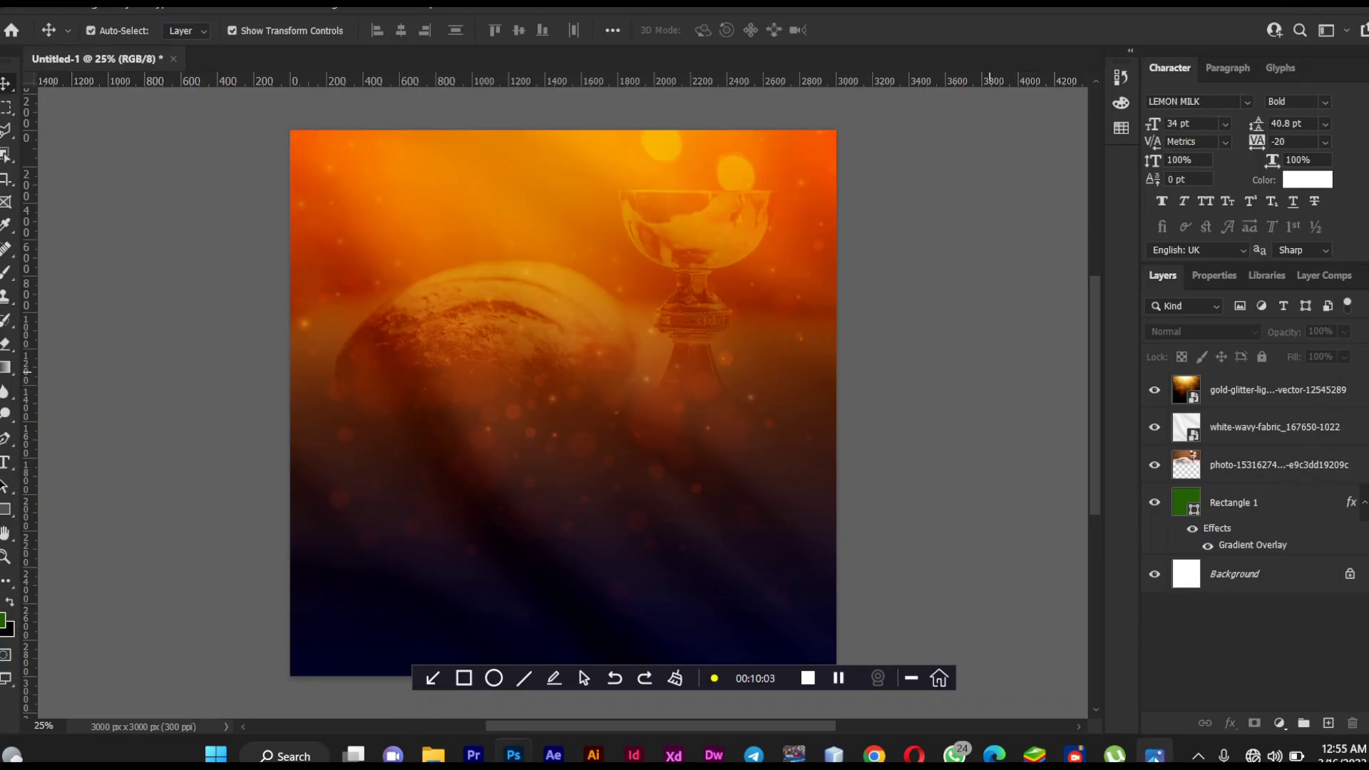
click(1155, 755)
click(1155, 756)
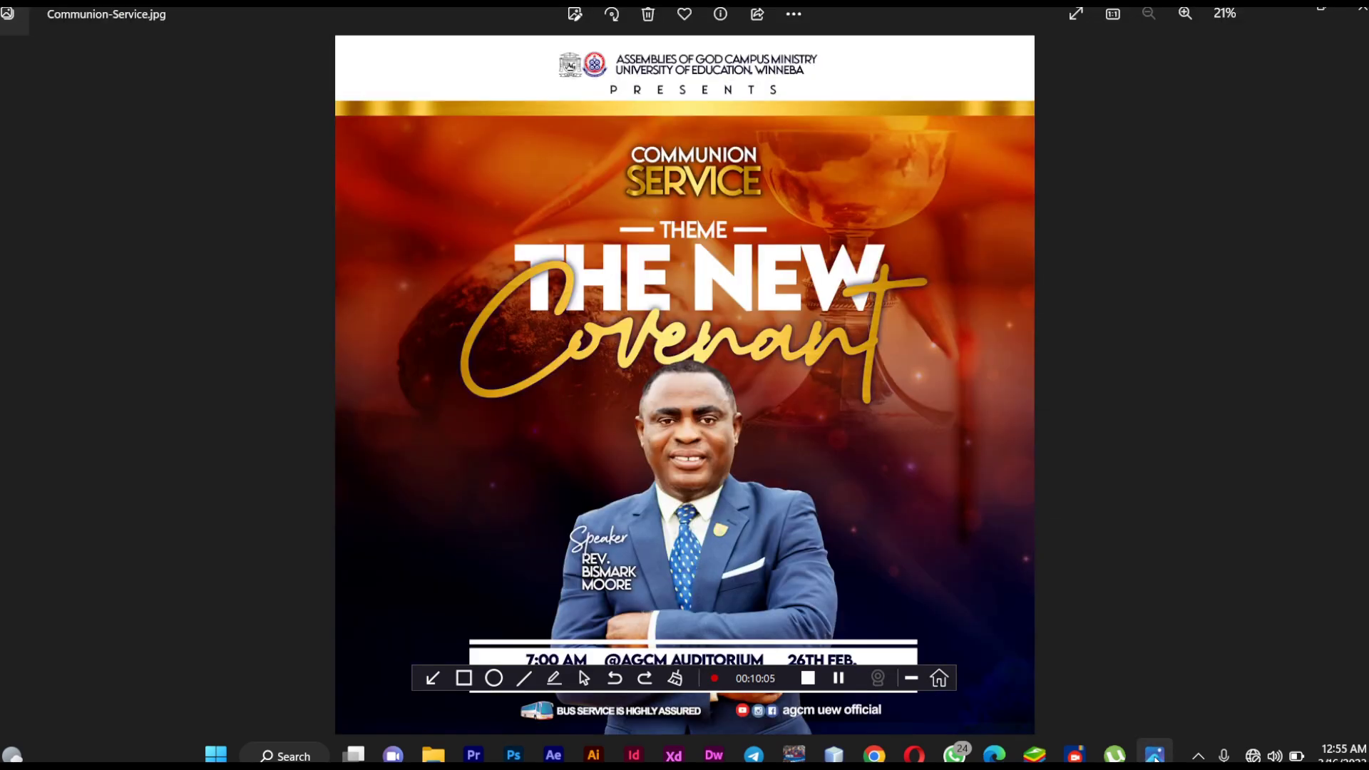
click(1156, 757)
click(1156, 757)
click(1155, 756)
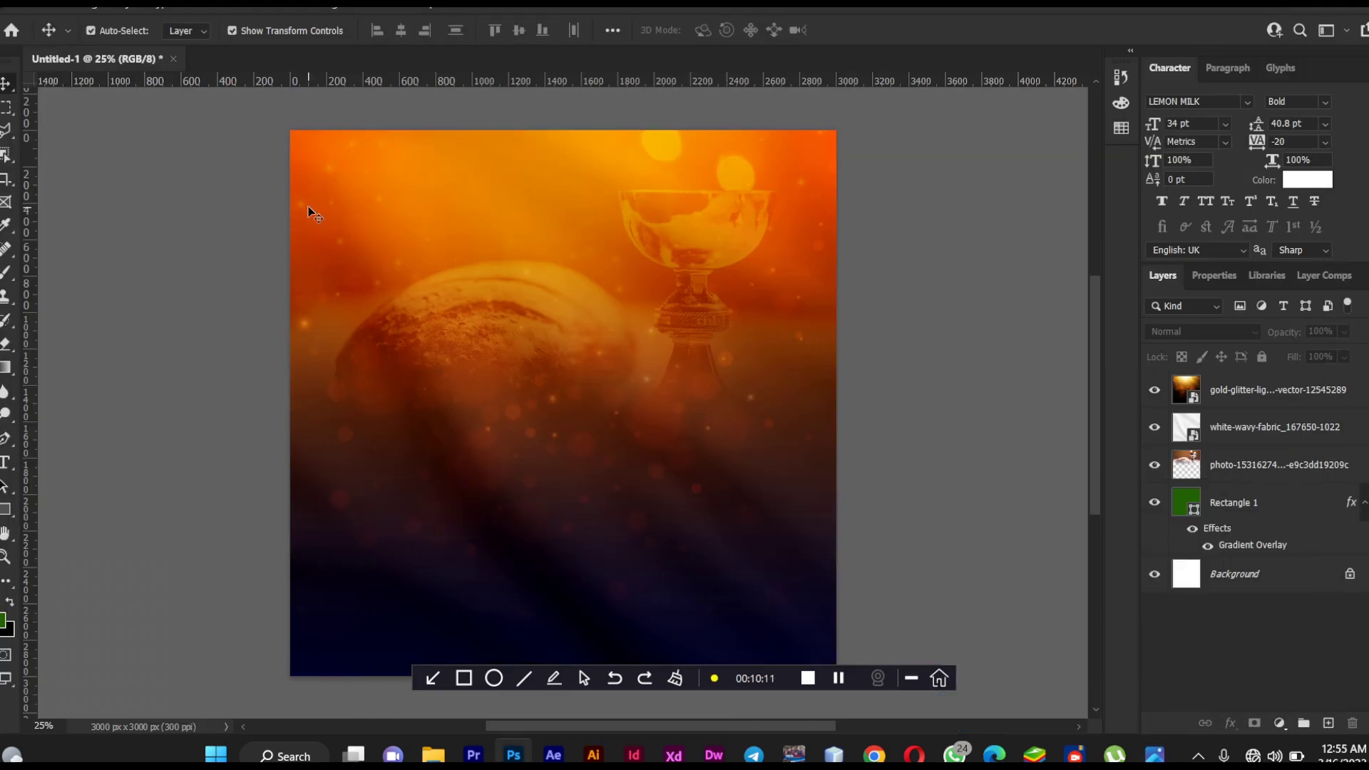
Place the communionchrist_hdv image from the Downloads folder into the flyer as an embedded image
click(22, 8)
click(66, 379)
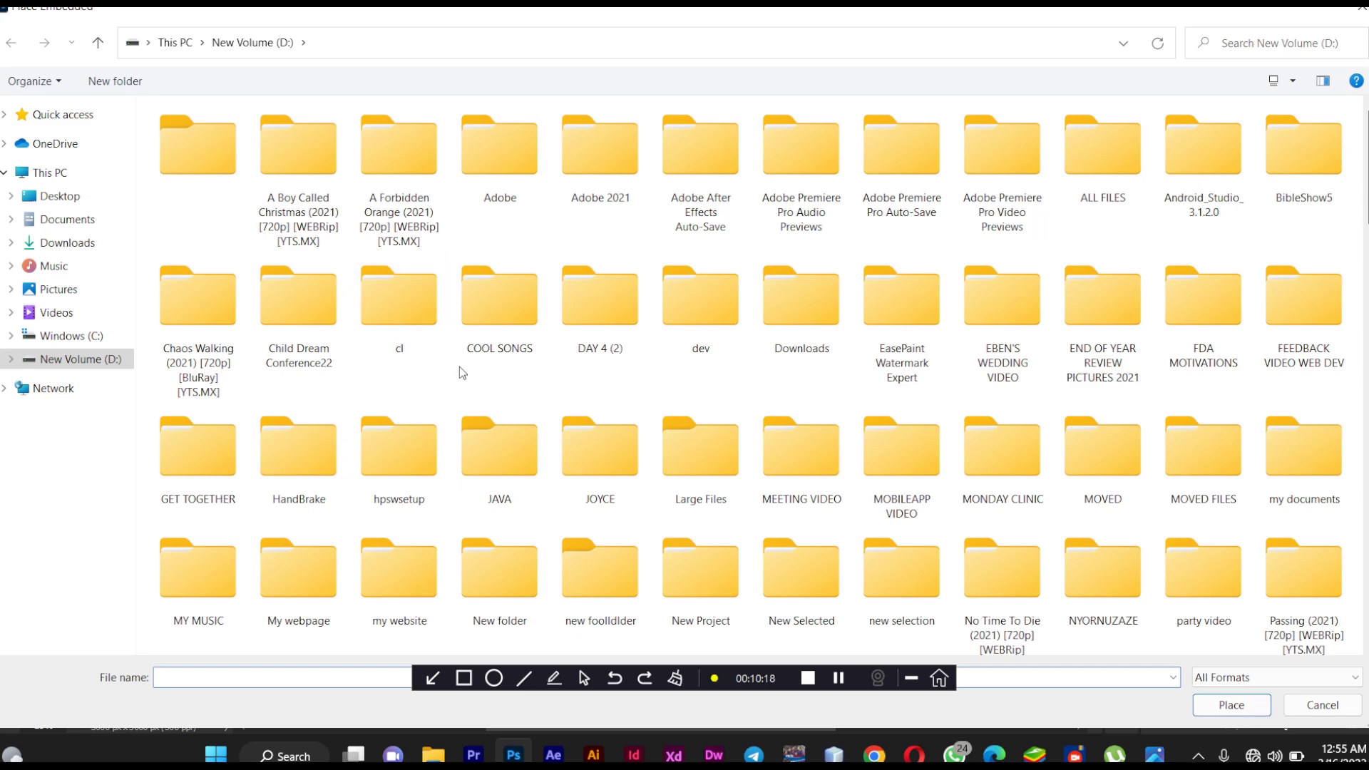
scroll(459, 367, down, 10)
click(459, 367)
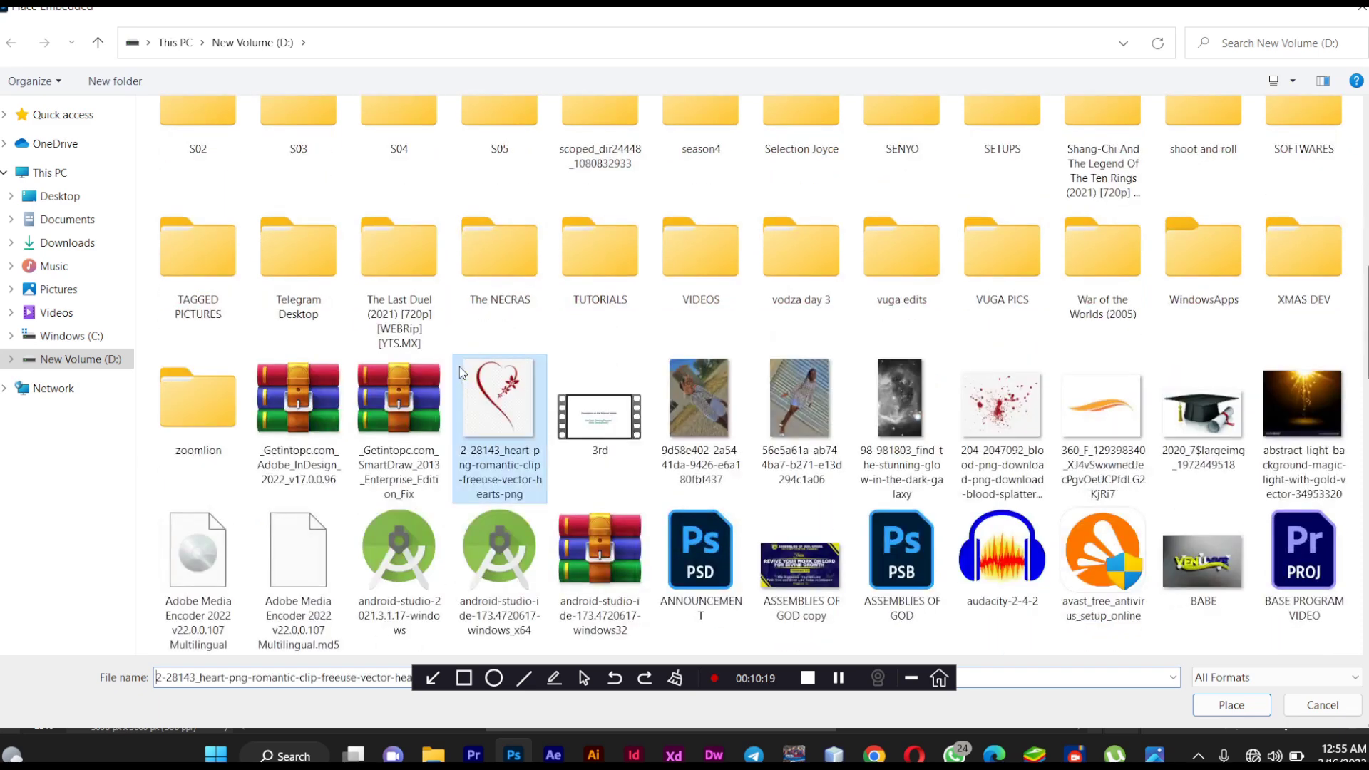
click(68, 247)
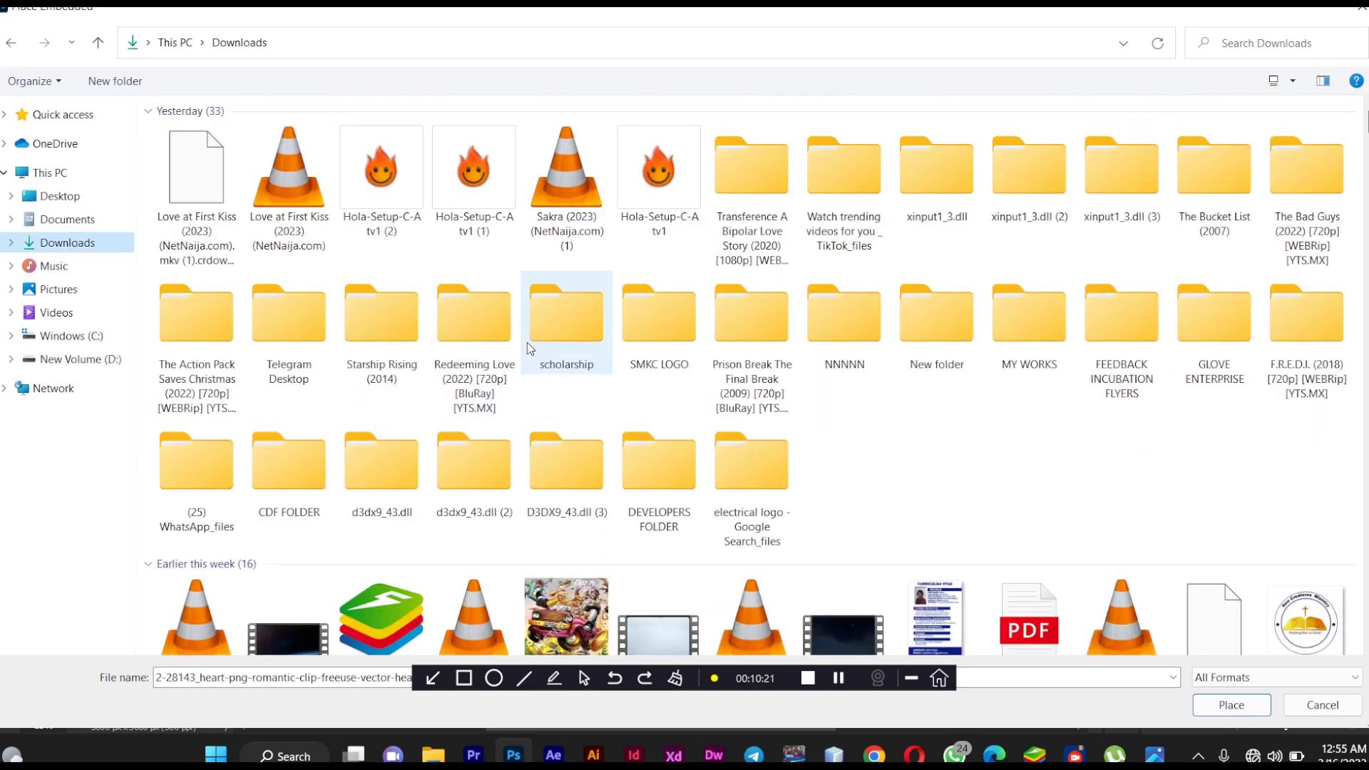
scroll(527, 343, down, 5)
scroll(528, 348, down, 15)
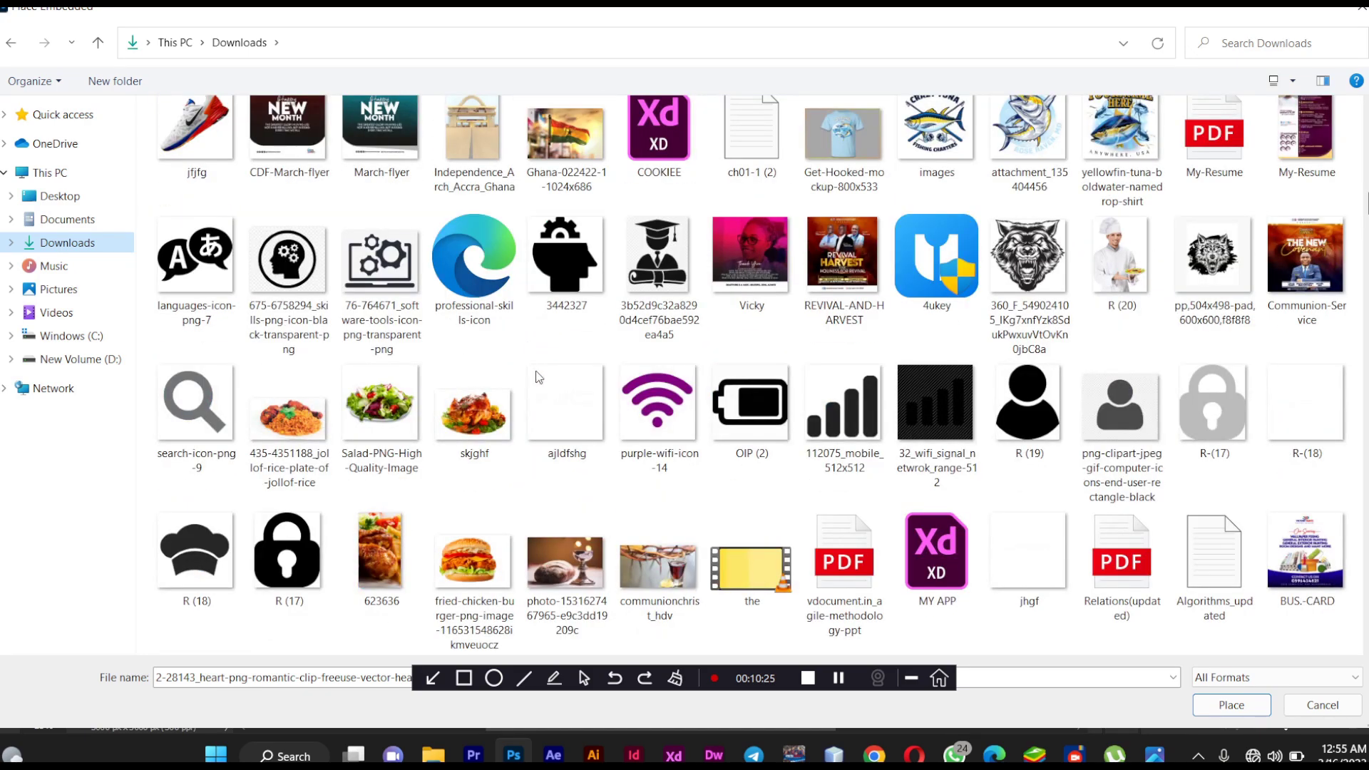
double_click(657, 585)
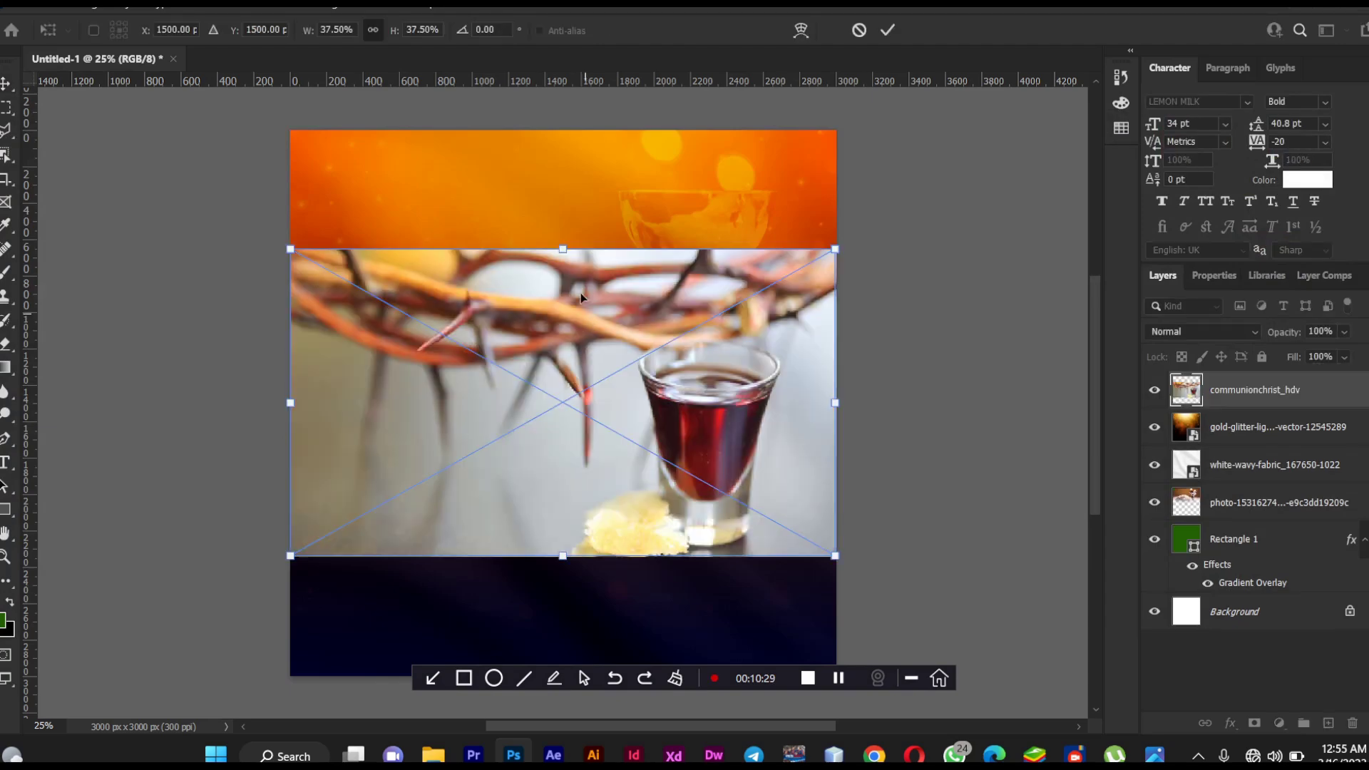
Enlarge the communionchrist_hdv image proportionally to about 67% and position its crown of thorns across the top of the canvas
drag(563, 250, 622, 265)
drag(678, 426, 813, 412)
drag(282, 482, 143, 482)
drag(627, 462, 741, 538)
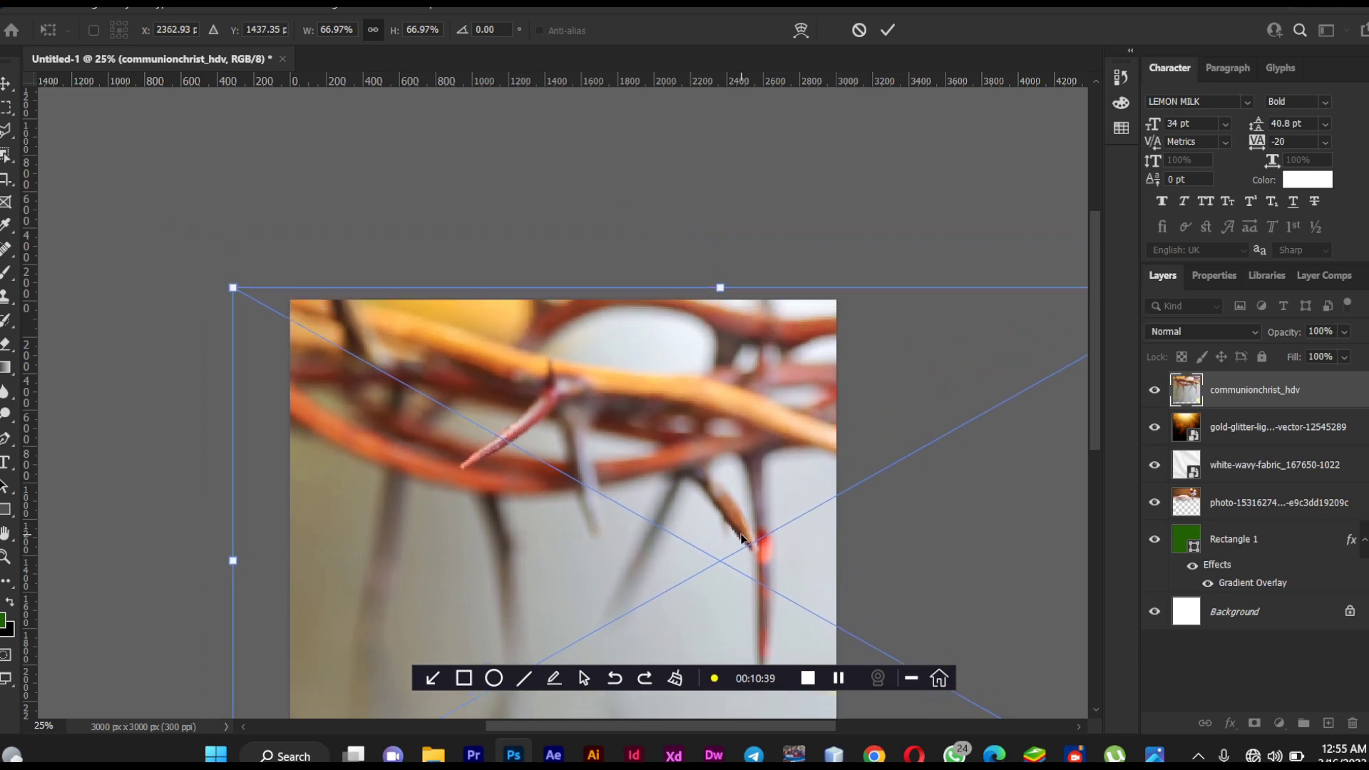
scroll(741, 538, down, 2)
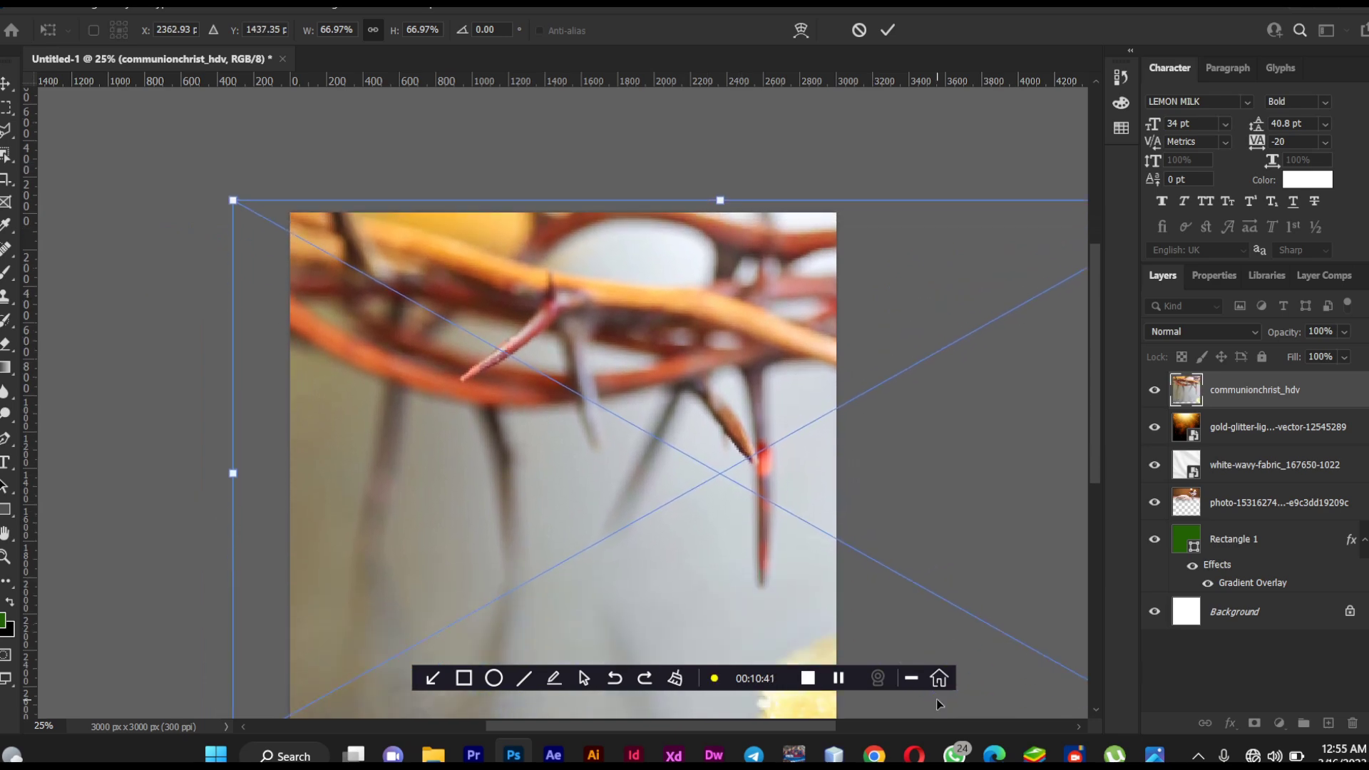
key(Return)
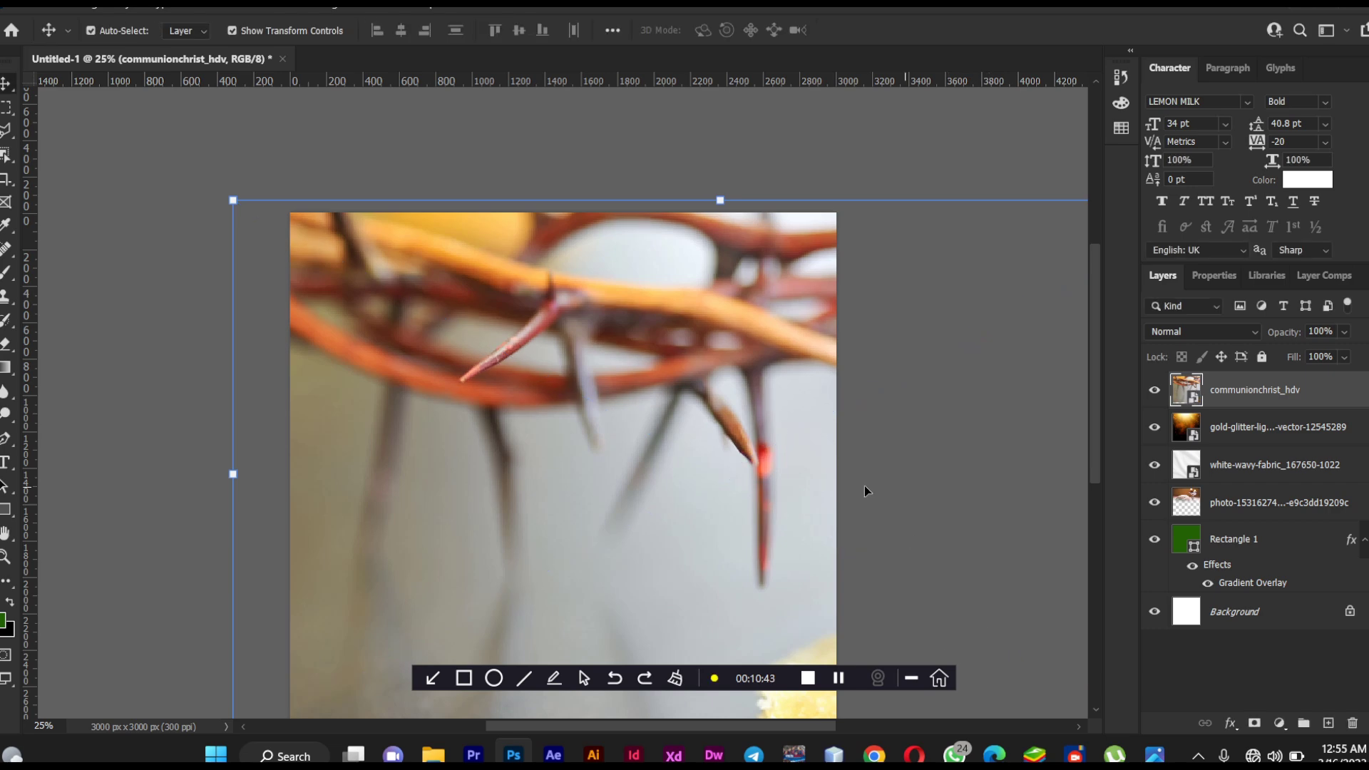
Check the Communion-Service.jpg reference, and enlarge and shift the crown-of-thorns image in Photoshop past the canvas's bottom edge
click(1154, 756)
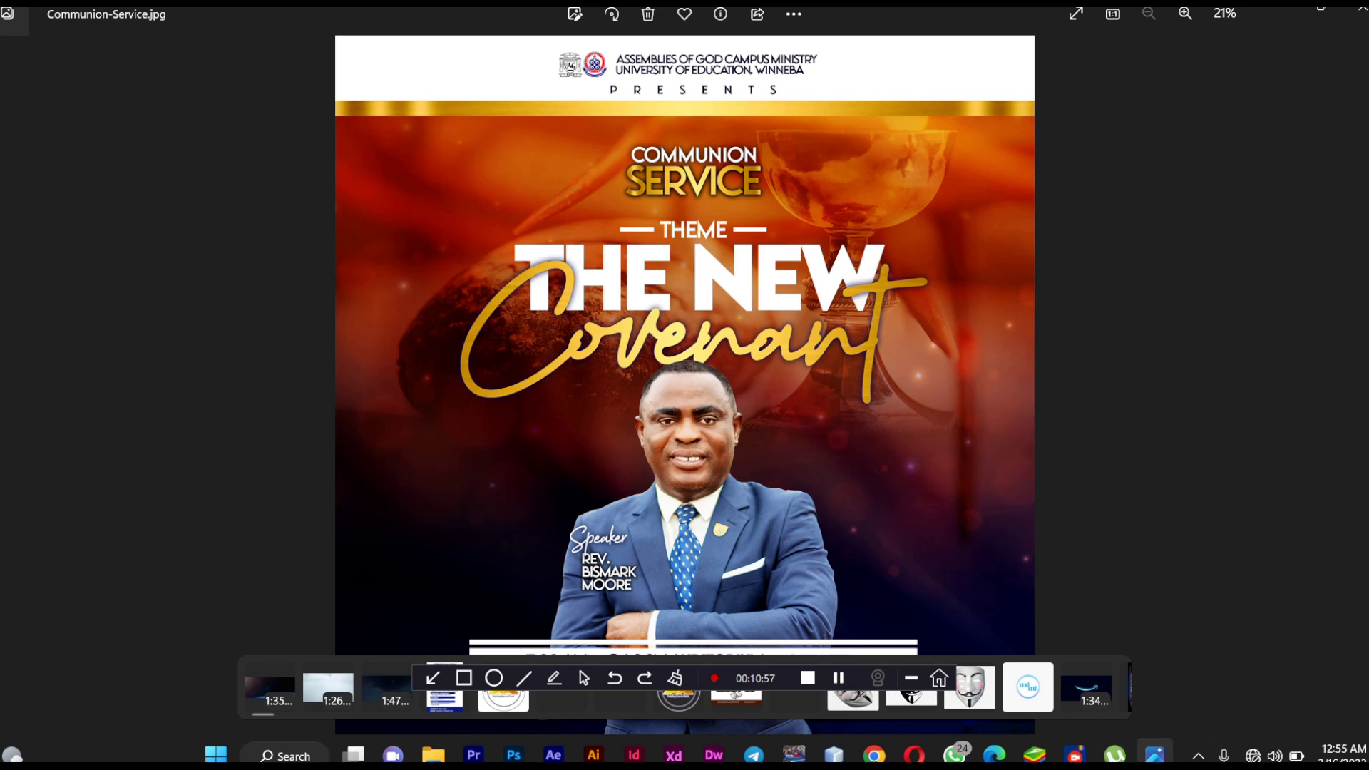
key(alt+Tab)
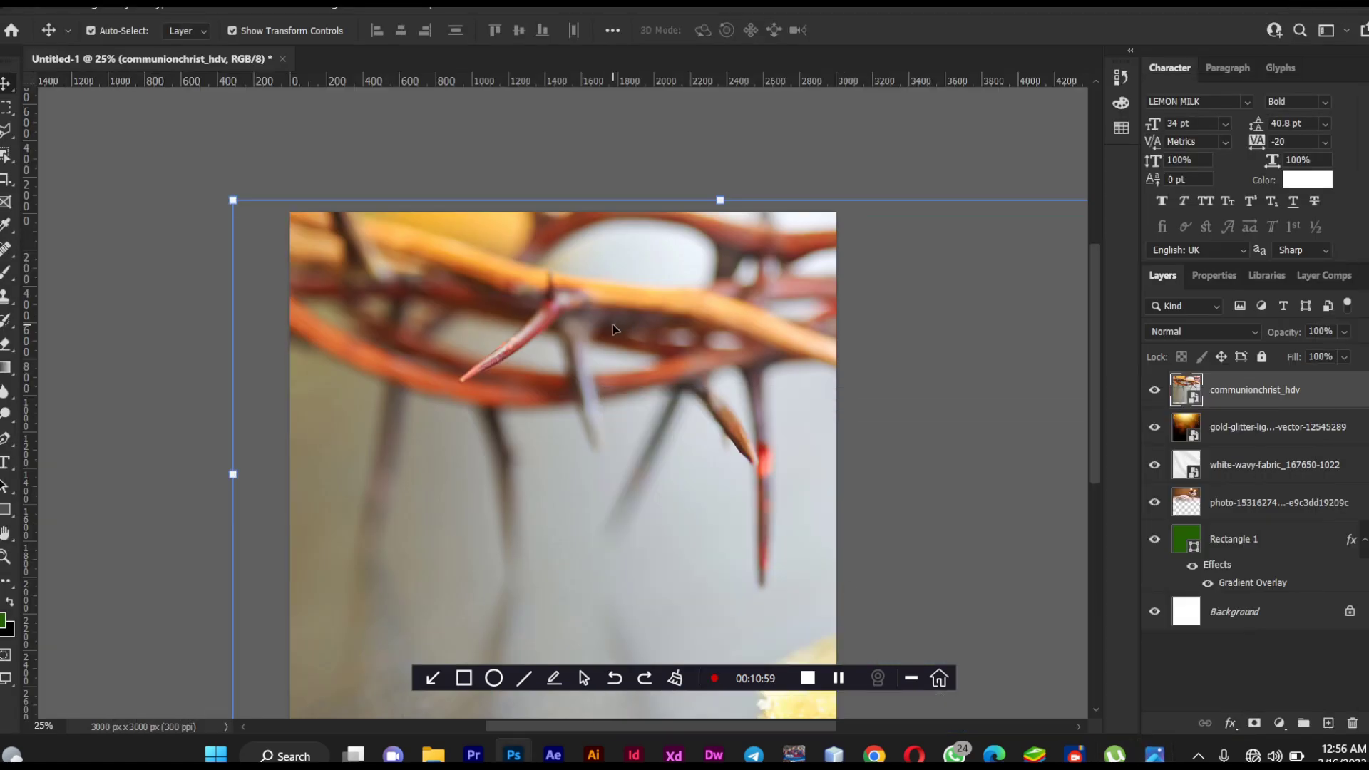
scroll(181, 354, down, 3)
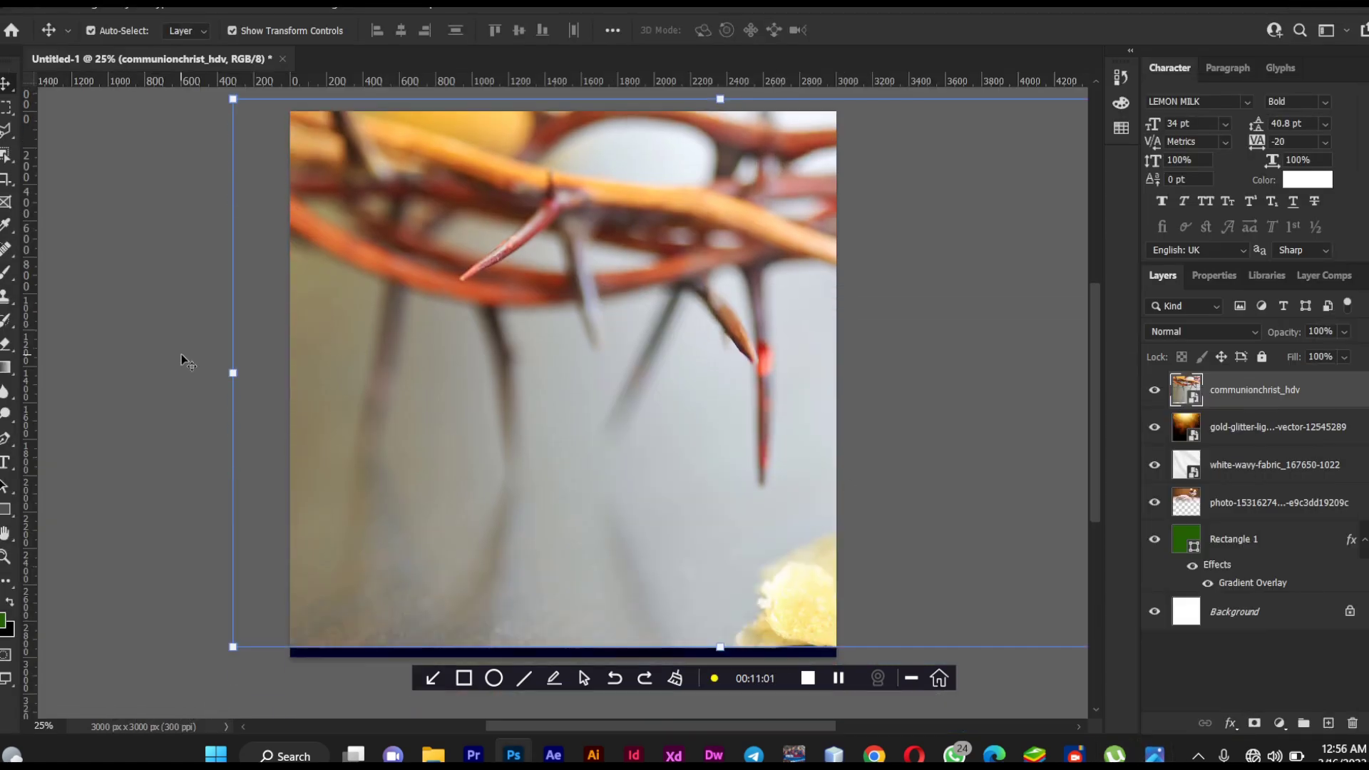
drag(720, 647, 735, 685)
drag(678, 432, 718, 448)
key(Return)
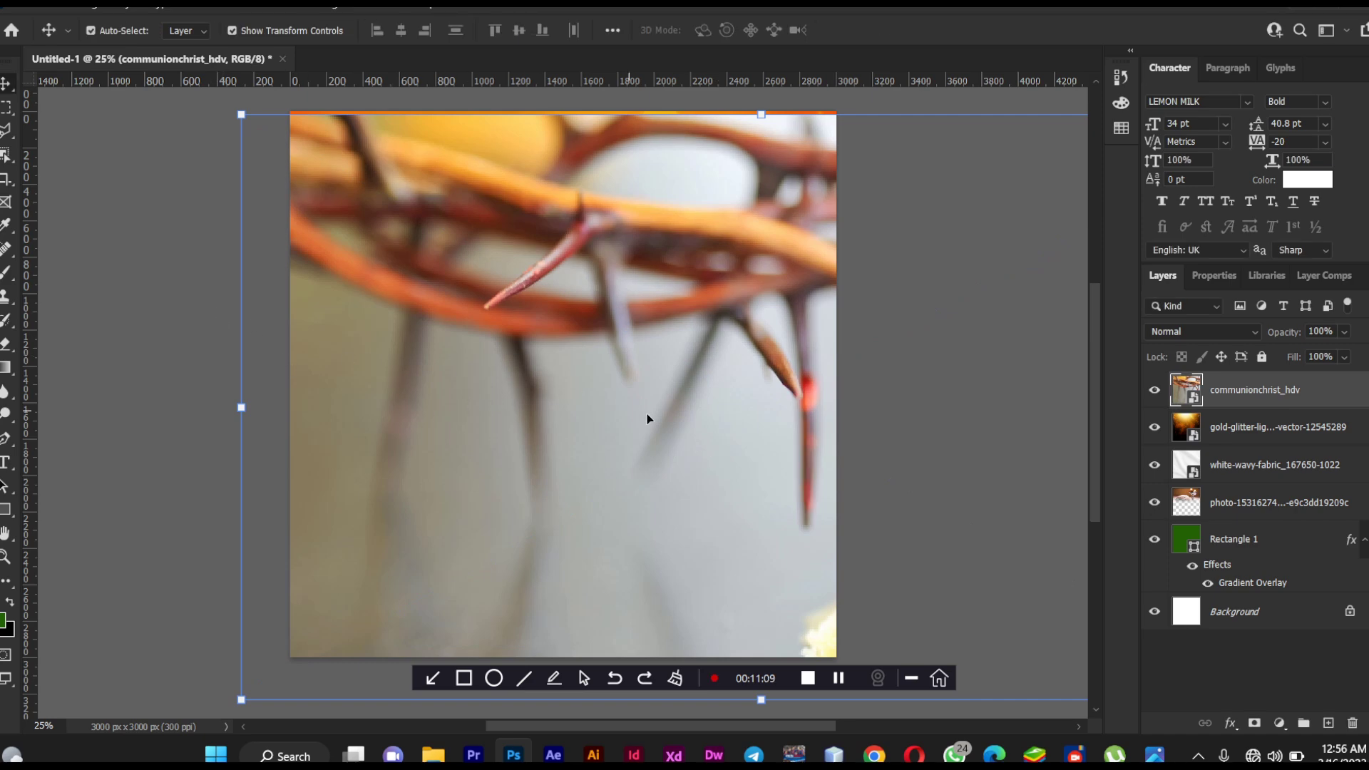
Rasterize the crown-of-thorns layer and erase its lower half with a soft 1700 px Eraser brush
click(6, 344)
click(494, 532)
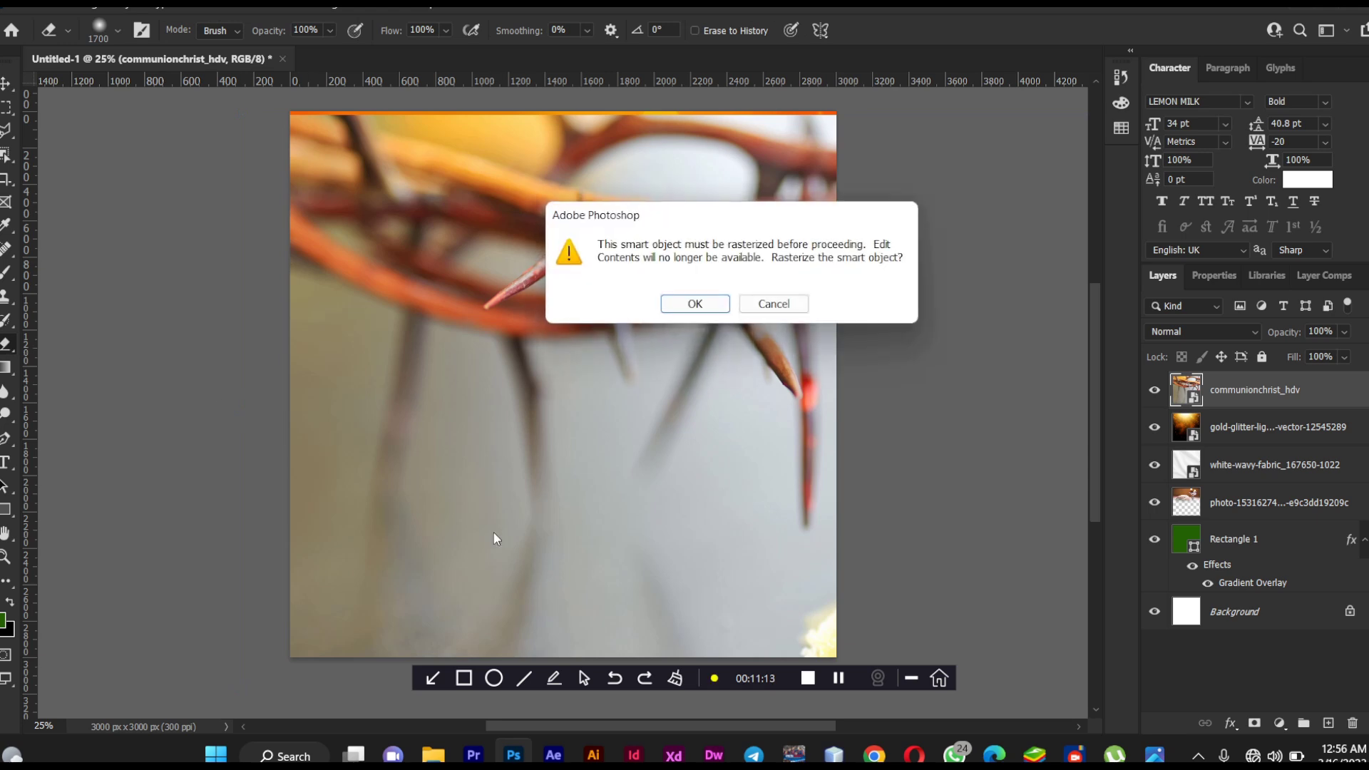
click(717, 305)
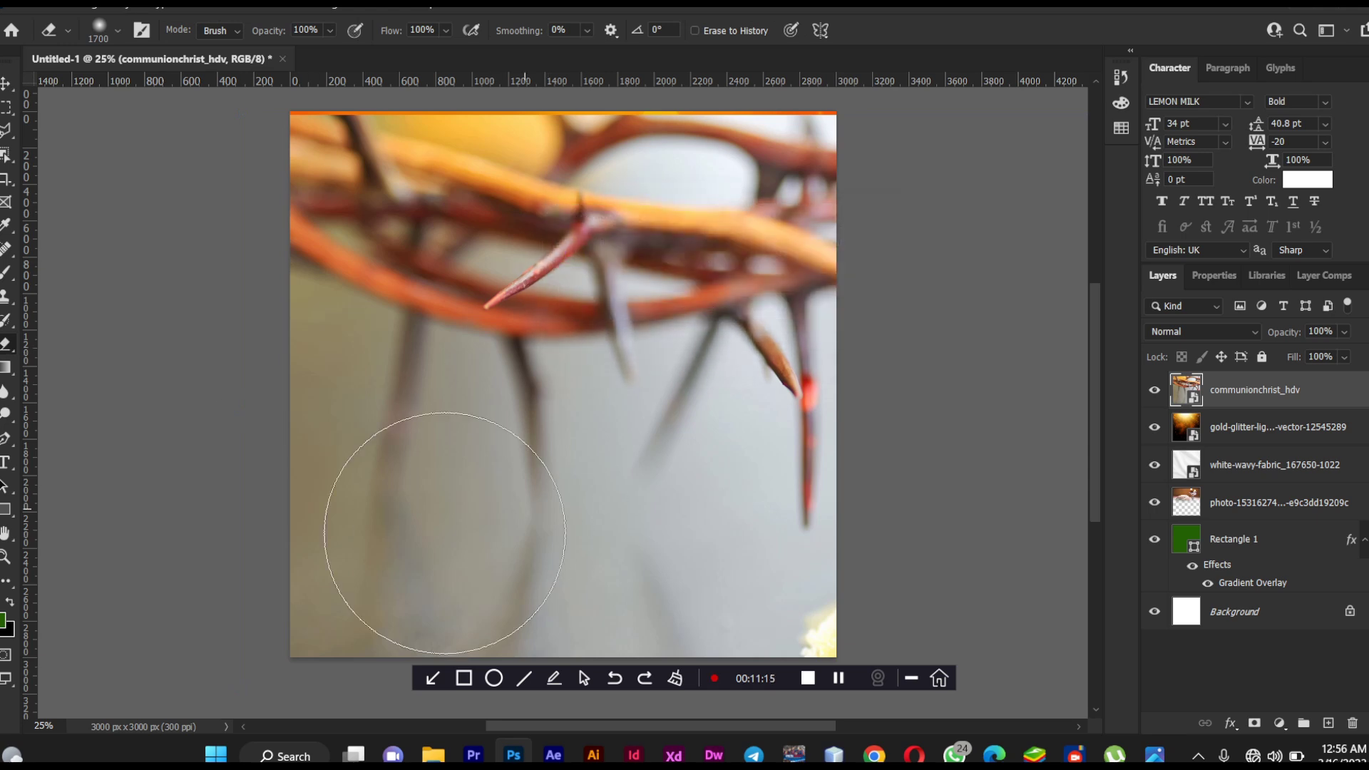
click(332, 581)
mouse_move(598, 572)
mouse_down()
mouse_move(810, 580)
mouse_move(627, 581)
mouse_move(336, 489)
mouse_move(408, 435)
mouse_move(660, 480)
mouse_move(834, 446)
mouse_move(810, 413)
mouse_move(567, 443)
mouse_up()
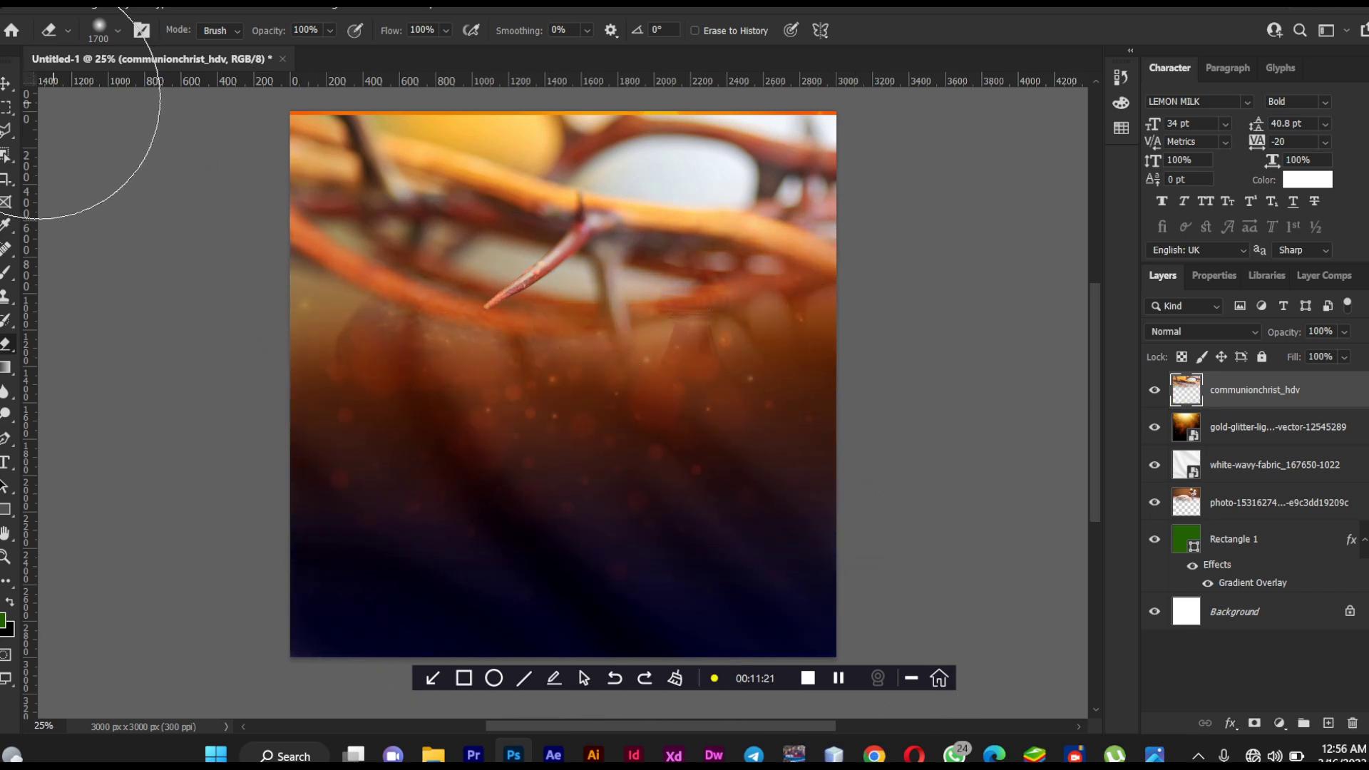
Move the crown-of-thorns layer up slightly past the canvas's top edge, and deselect it
click(6, 84)
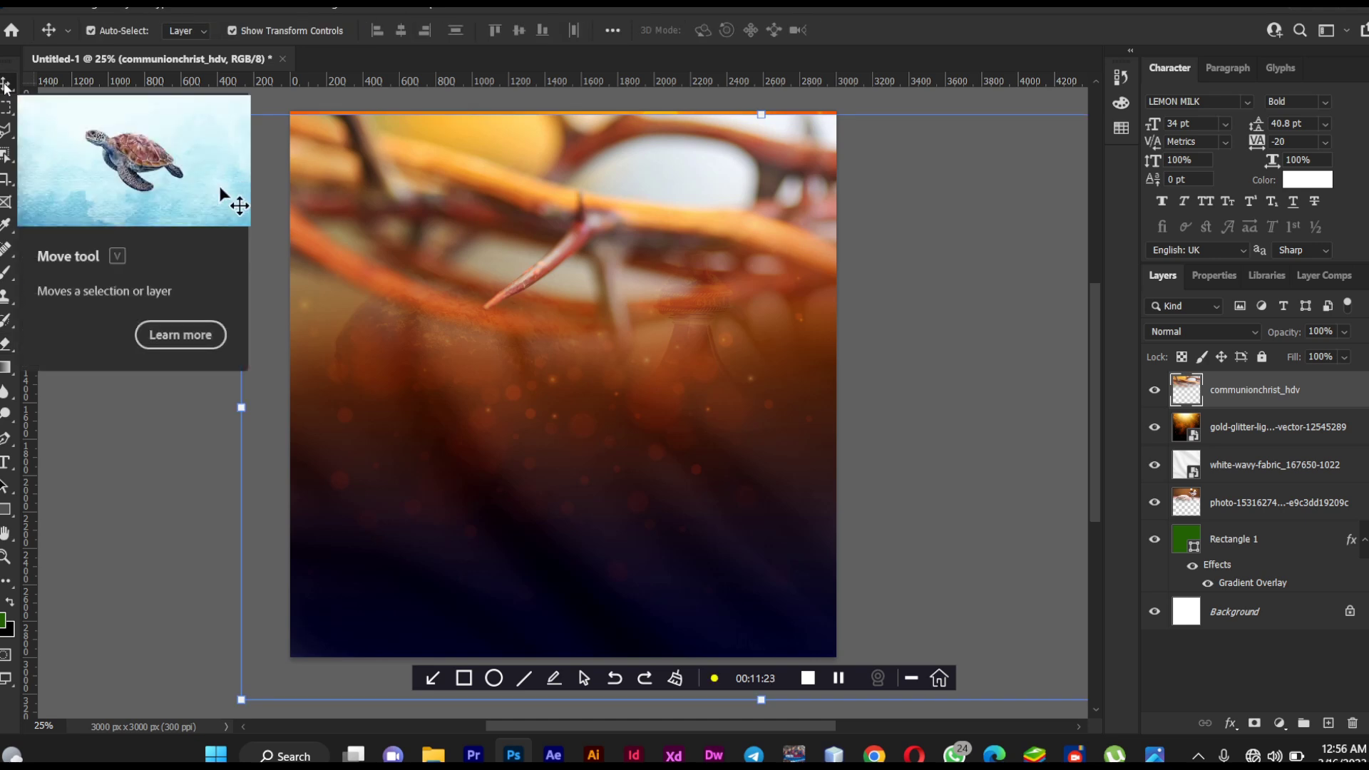
drag(558, 357, 559, 336)
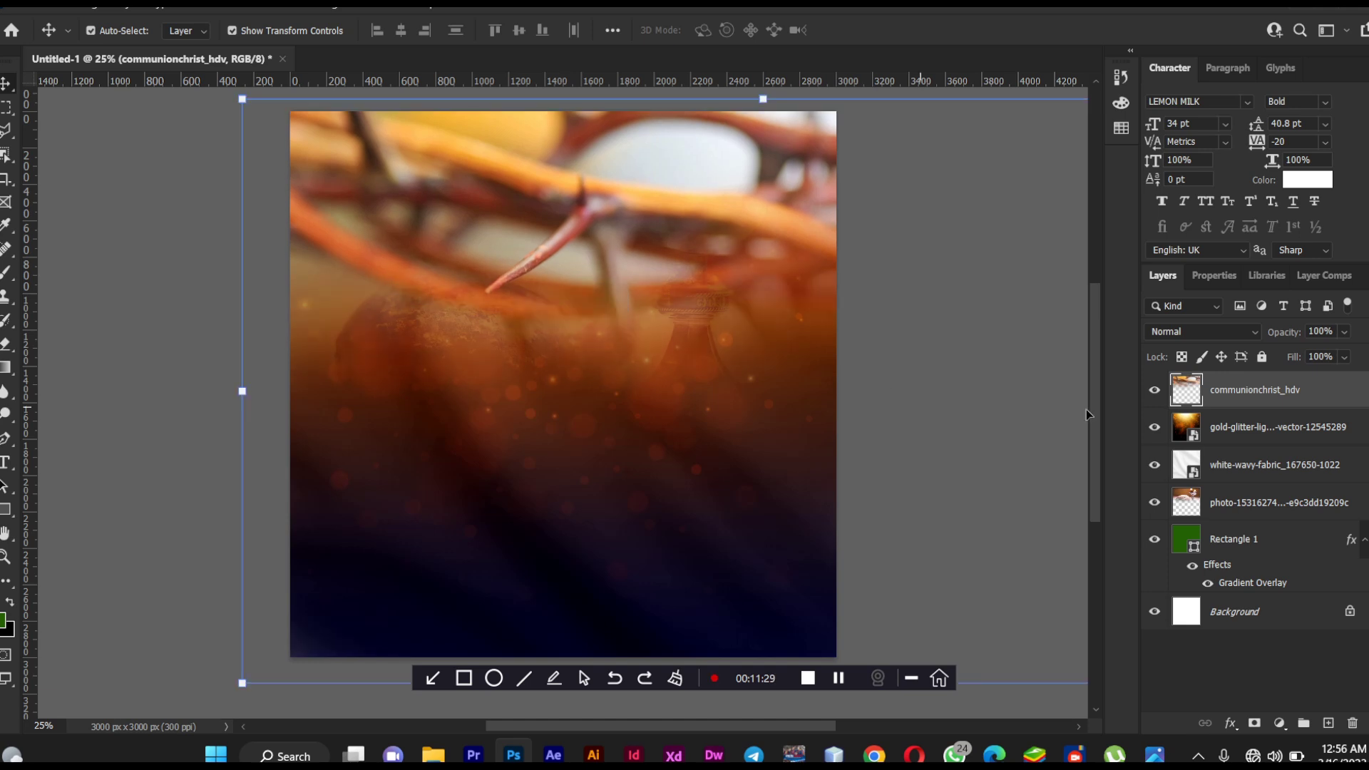
click(1003, 409)
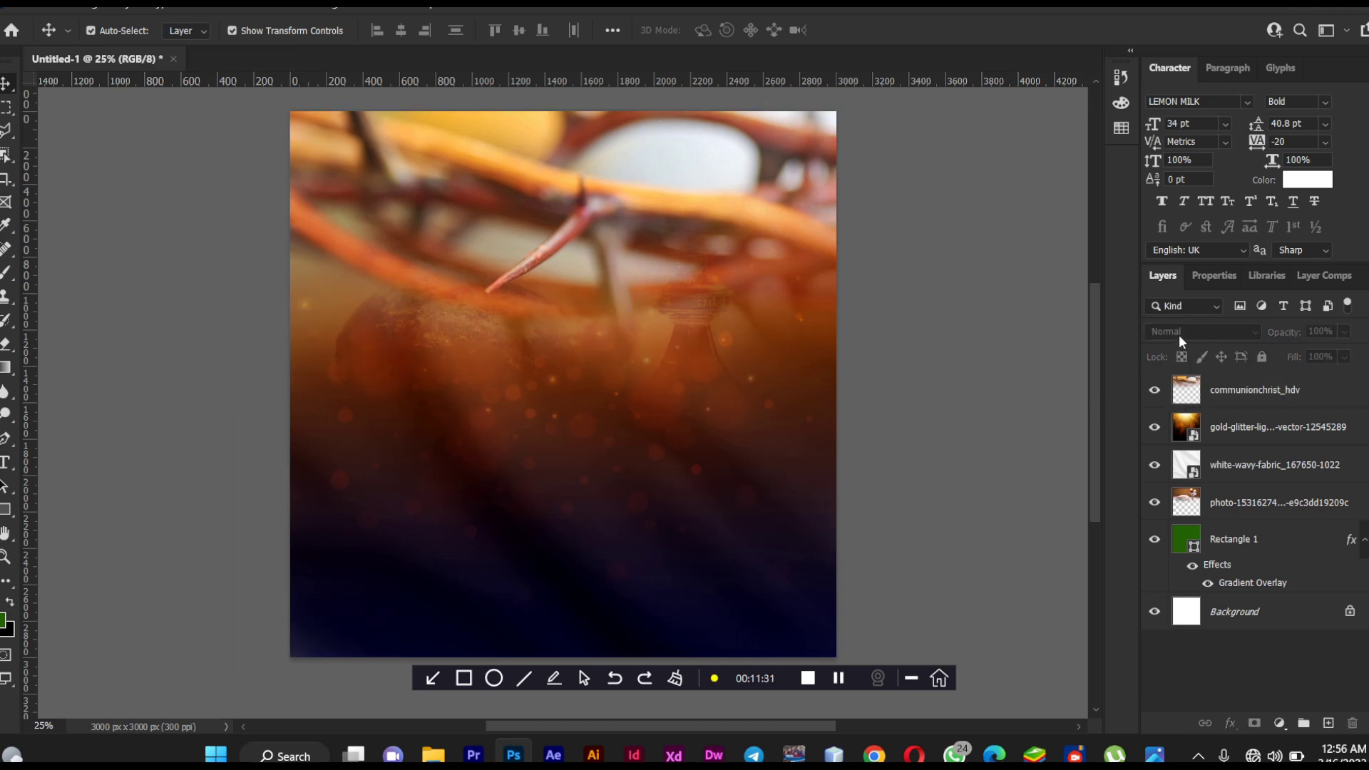
Set the communionchrist_hdv layer's blend mode to Soft Light and deselect it
click(1242, 389)
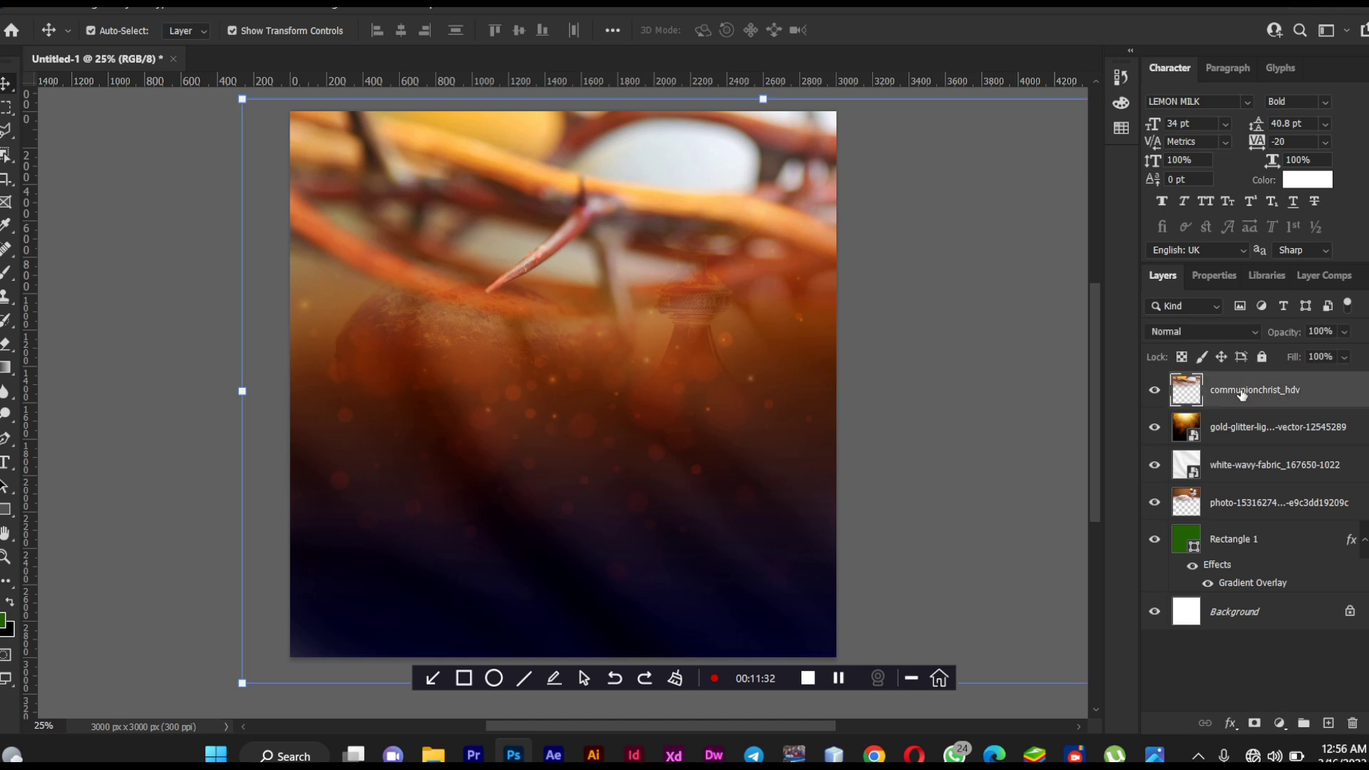
click(1209, 334)
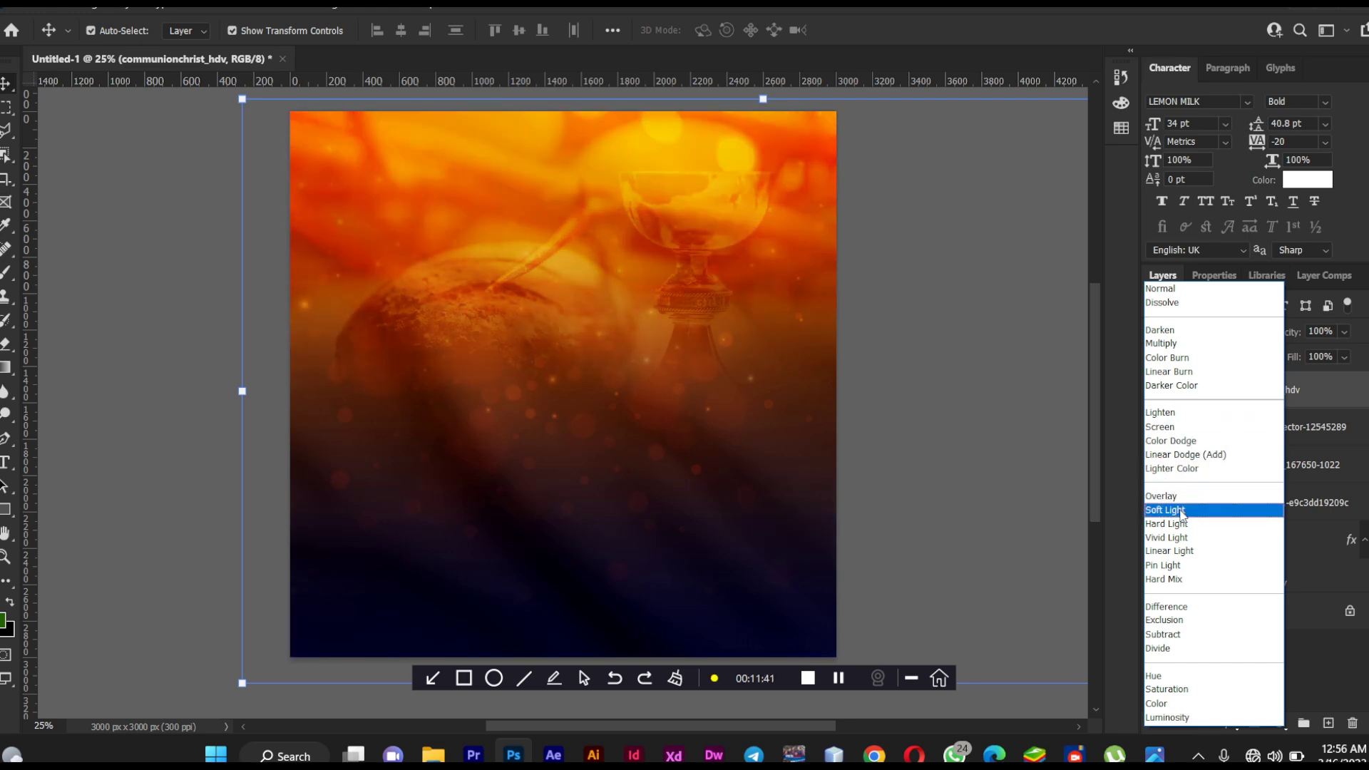
click(1181, 511)
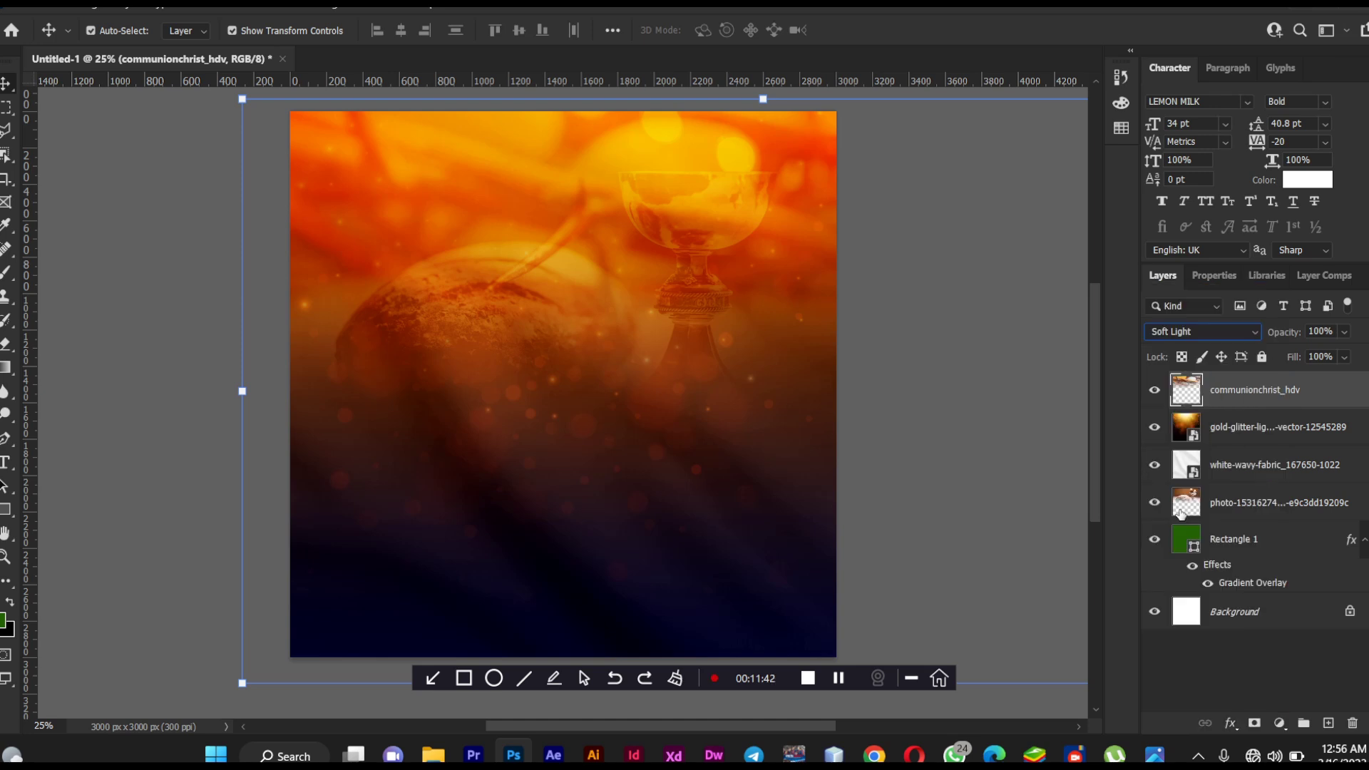
click(960, 387)
Raise the opacity of the bread-and-chalice photo layer to strengthen it, and deselect the layer
click(669, 257)
click(1248, 495)
drag(1286, 337, 1306, 336)
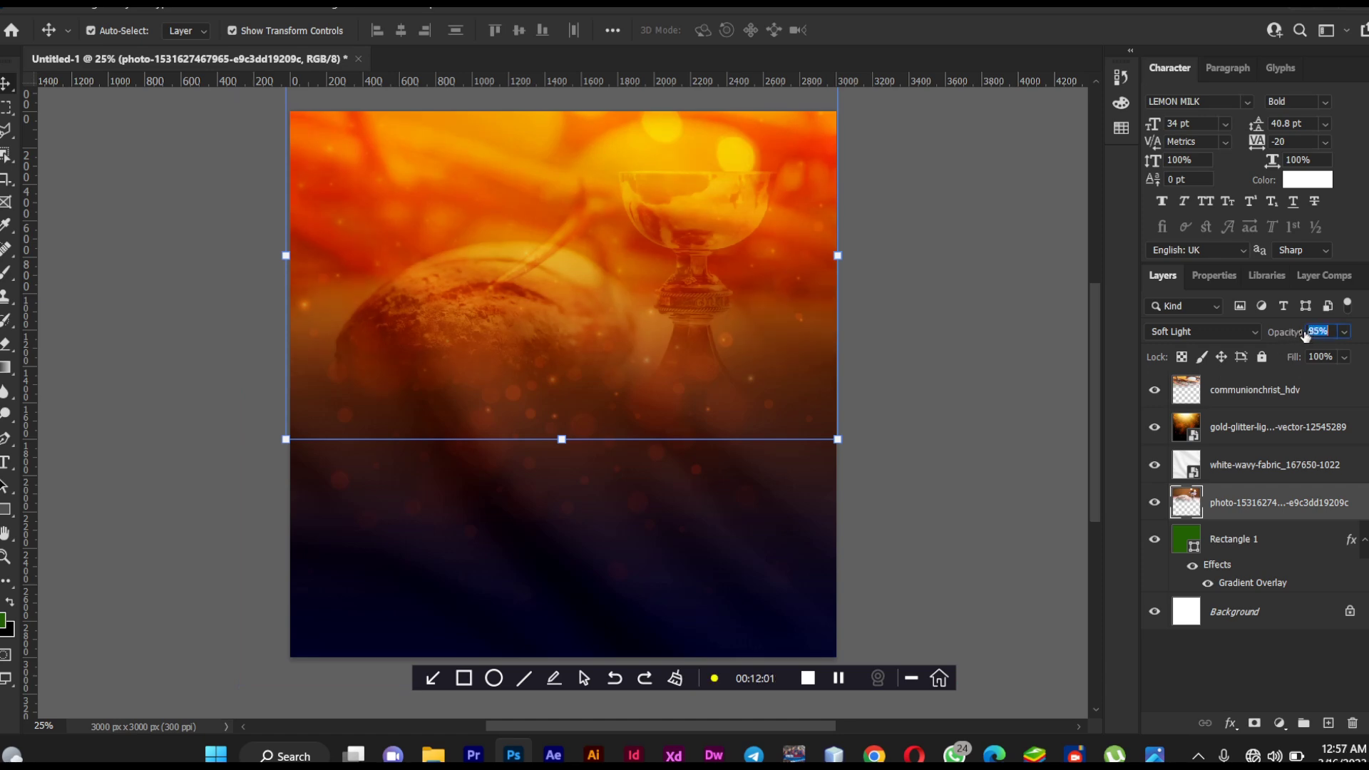
click(986, 396)
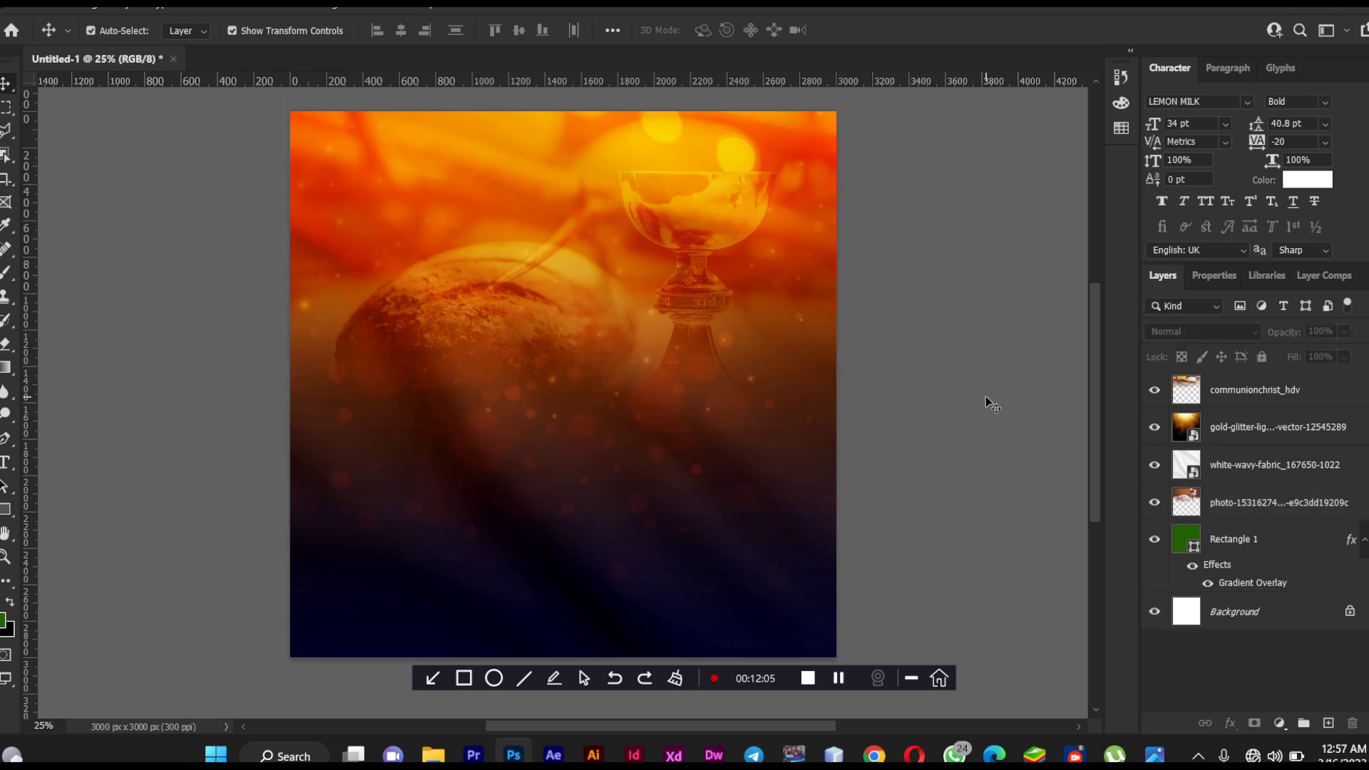
Compare the blended background with the Communion-Service.jpg reference flyer, and review the Rectangle 1 gradient layer in Photoshop
click(1155, 754)
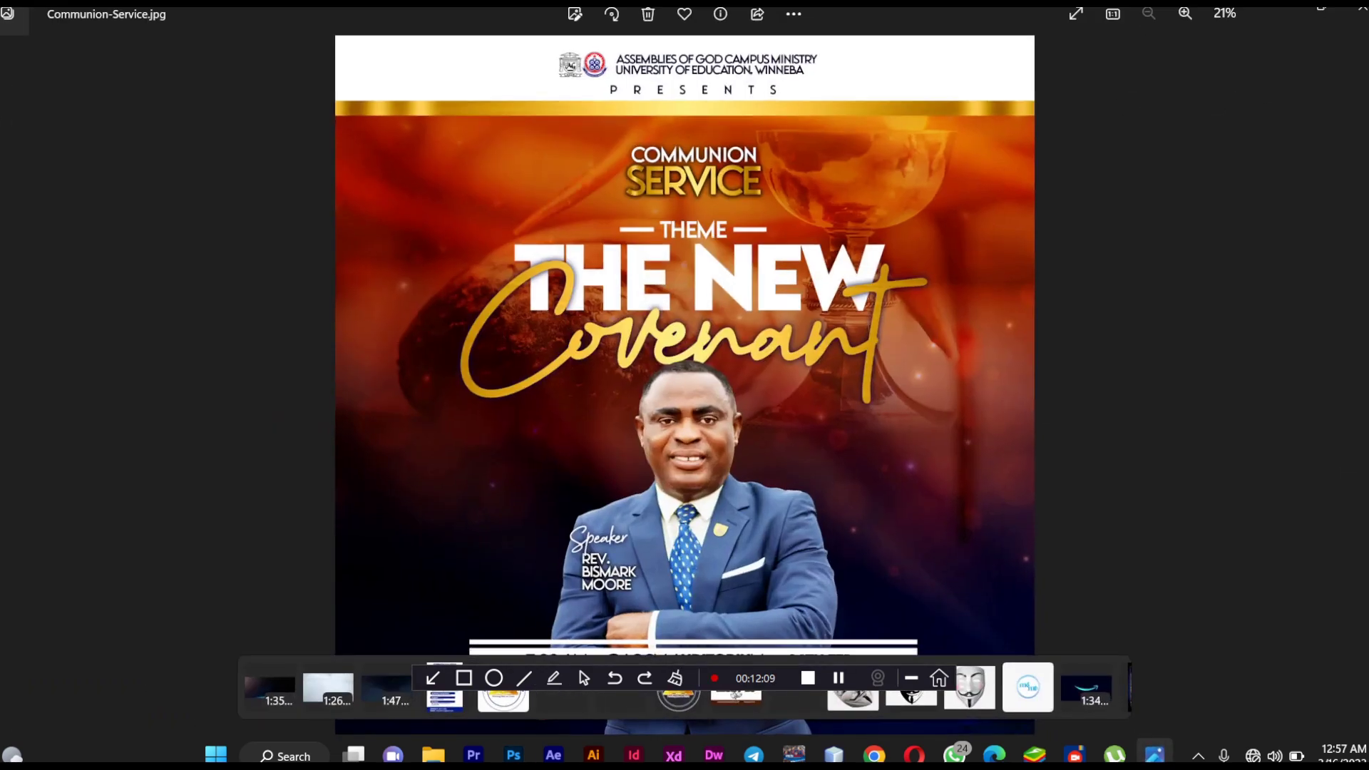
click(1154, 754)
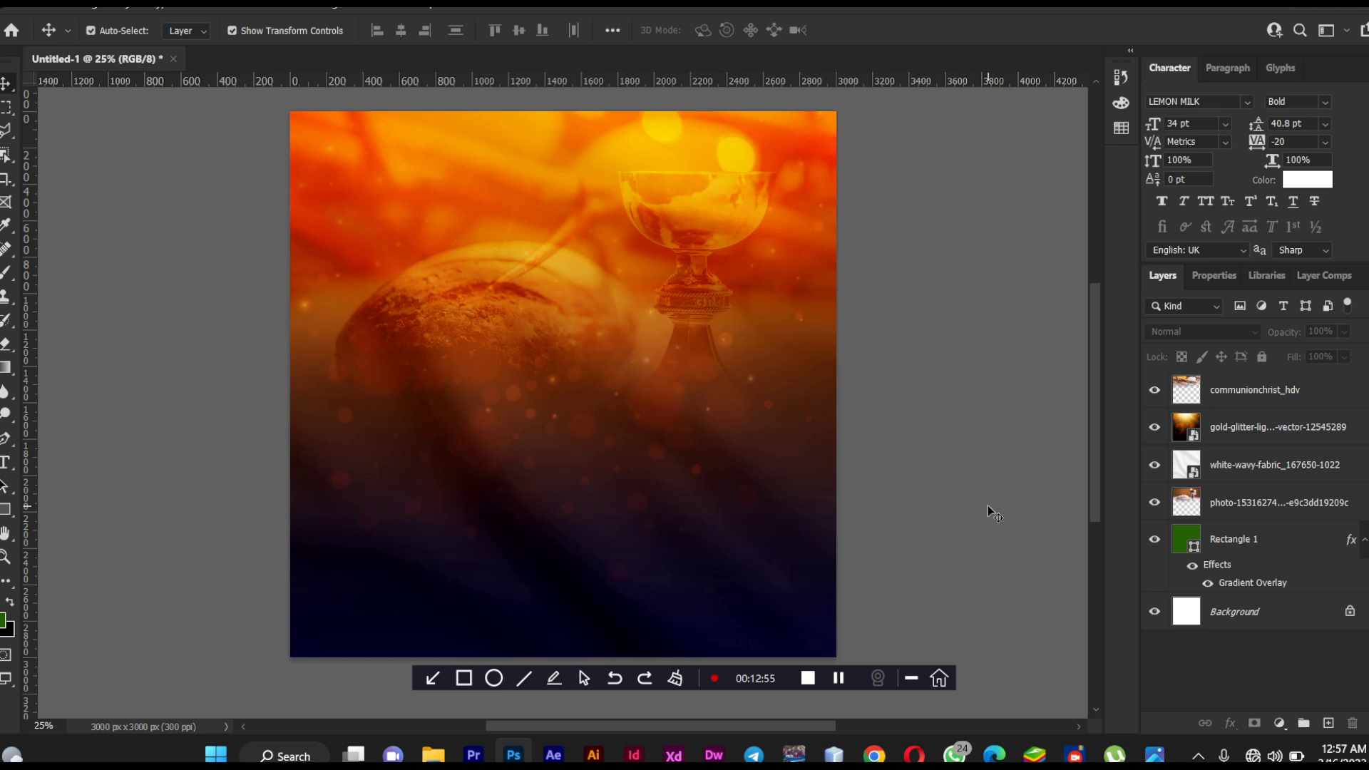
click(1256, 544)
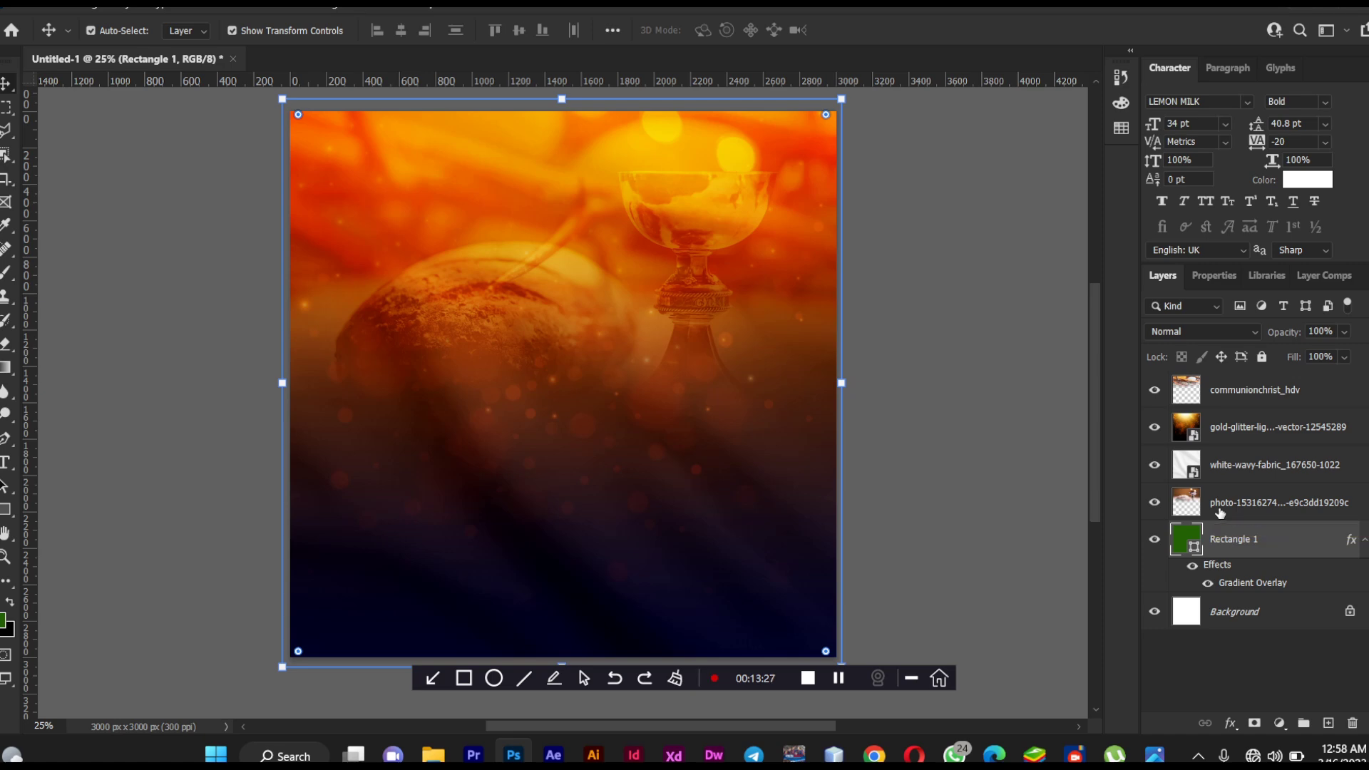
click(954, 360)
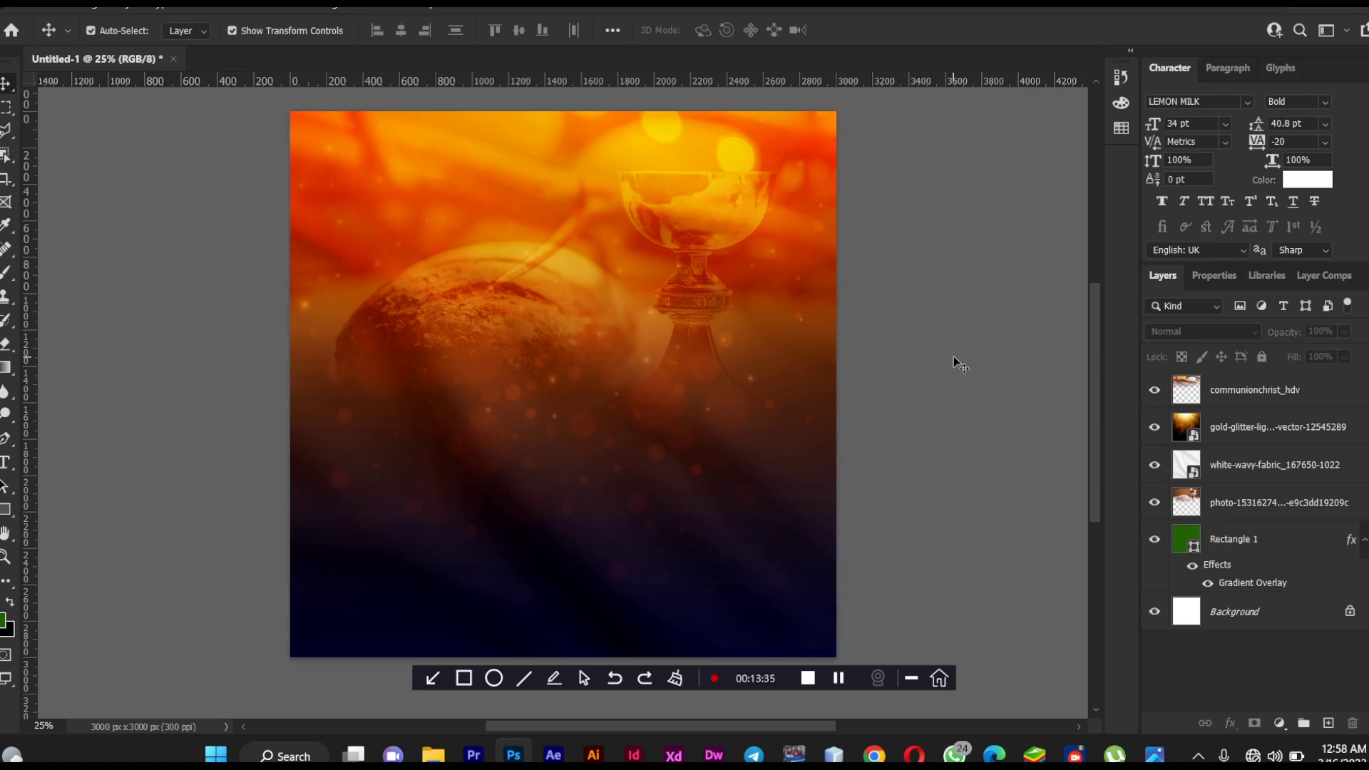